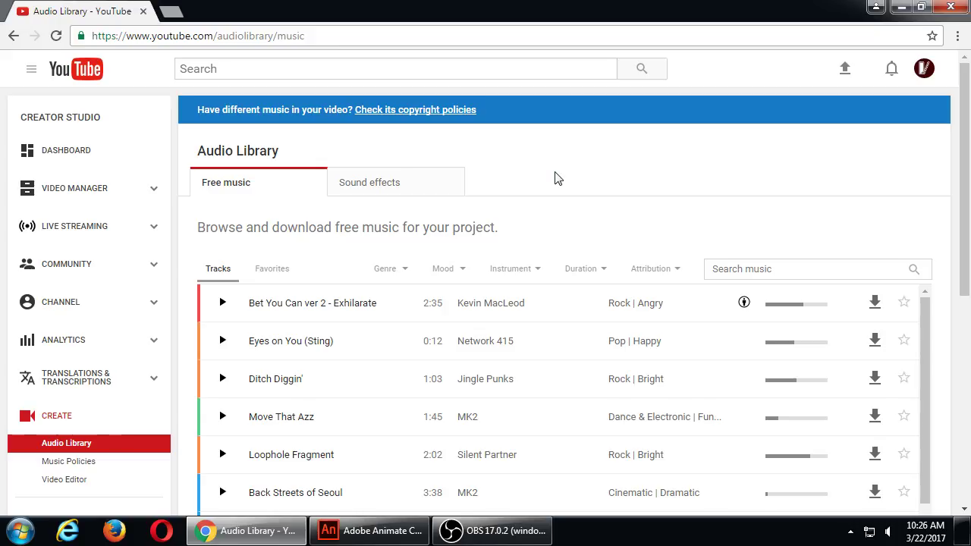
Step: Sign out of the YouTube account from the avatar menu and close Chrome
{"action": "left_click", "coordinate": [925, 71]}
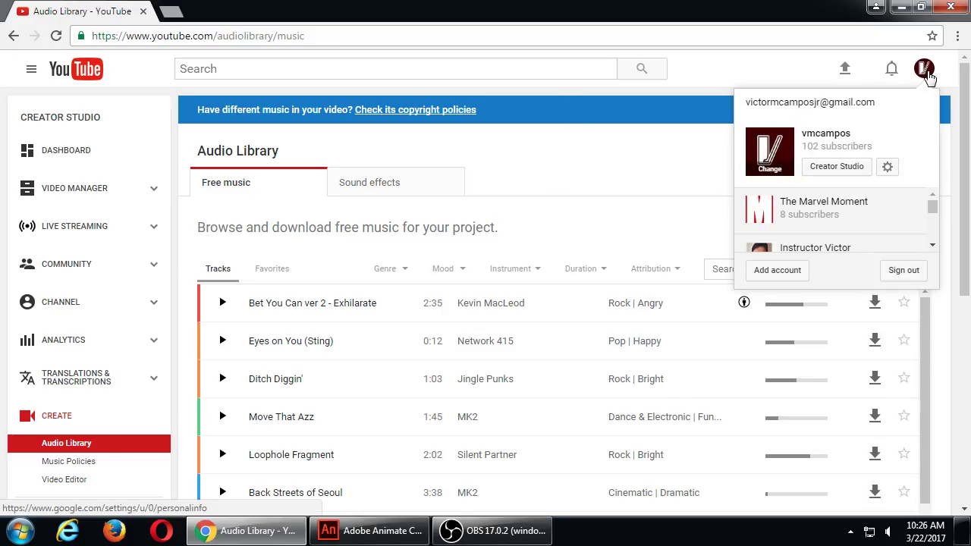
{"action": "left_click", "coordinate": [668, 172]}
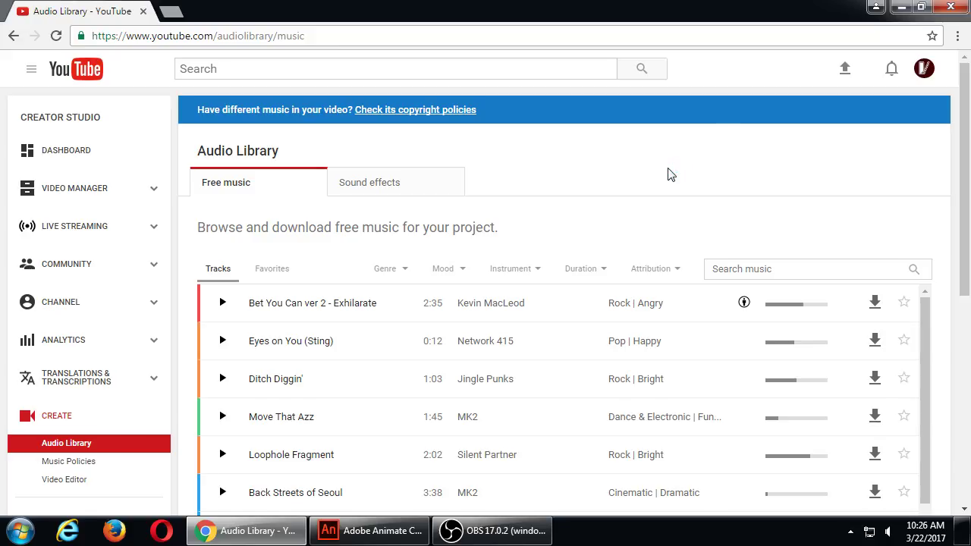
{"action": "left_click", "coordinate": [924, 69]}
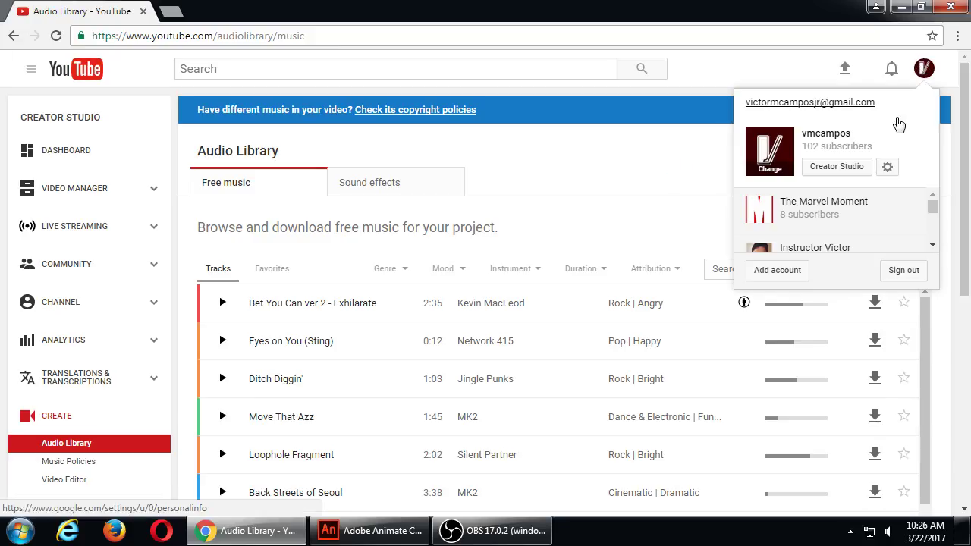
{"action": "left_click", "coordinate": [903, 270]}
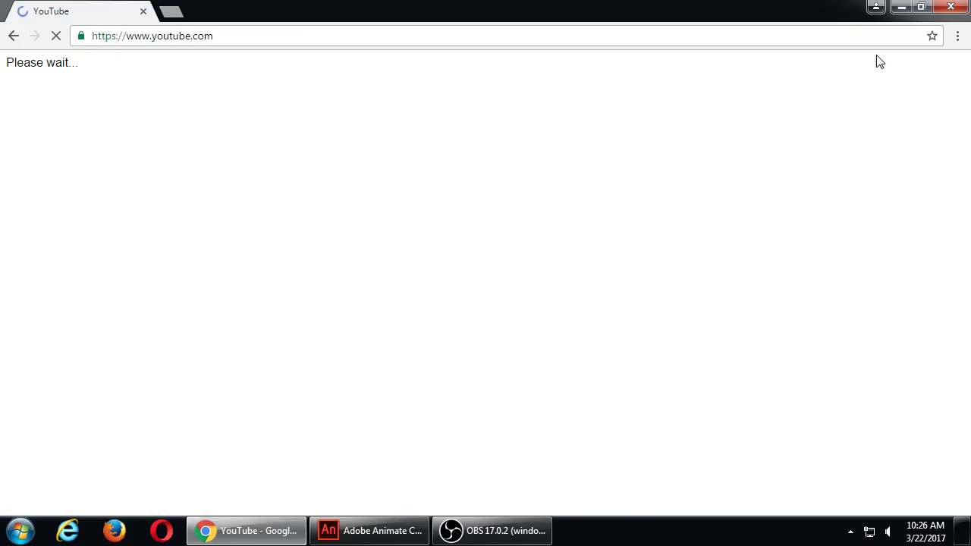
{"action": "left_click", "coordinate": [950, 7]}
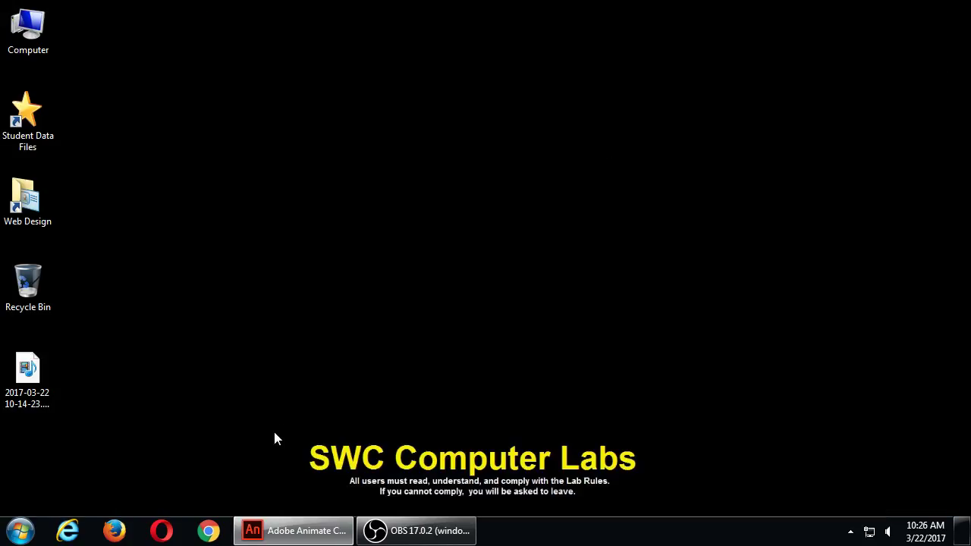
Step: Open the Web Design > CIS126 > Topic 2 - Handouts folder from the desktop
{"action": "left_click", "coordinate": [308, 529]}
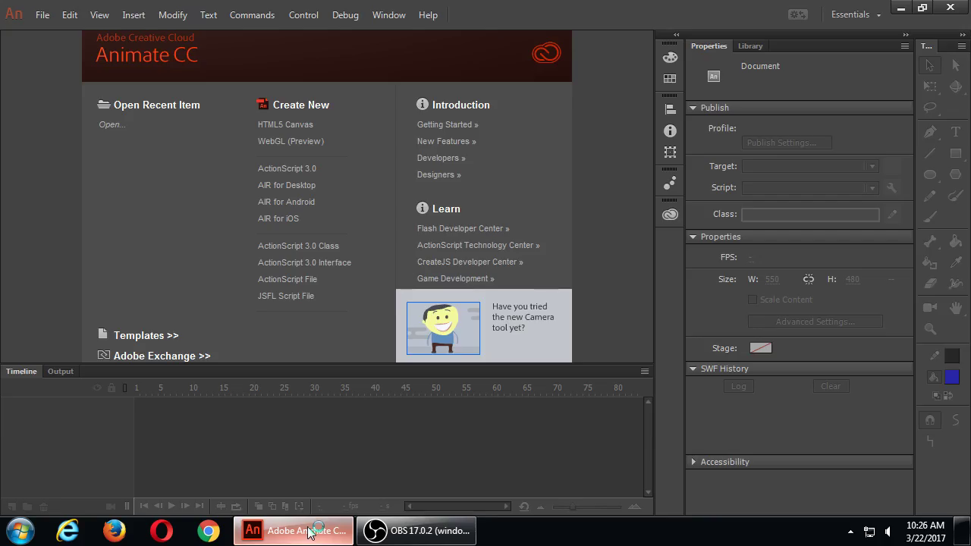
{"action": "left_click", "coordinate": [308, 530]}
{"action": "left_click", "coordinate": [15, 202]}
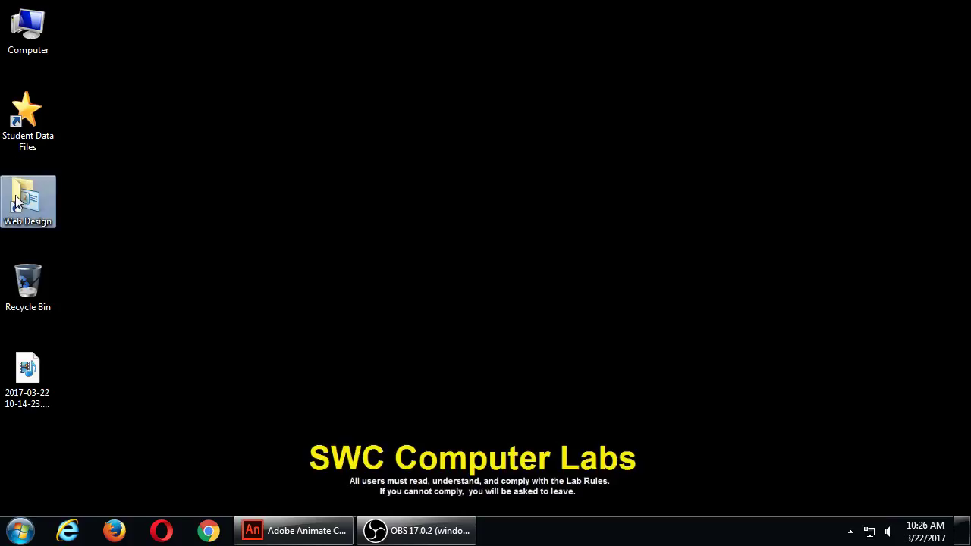
{"action": "double_click", "coordinate": [15, 202]}
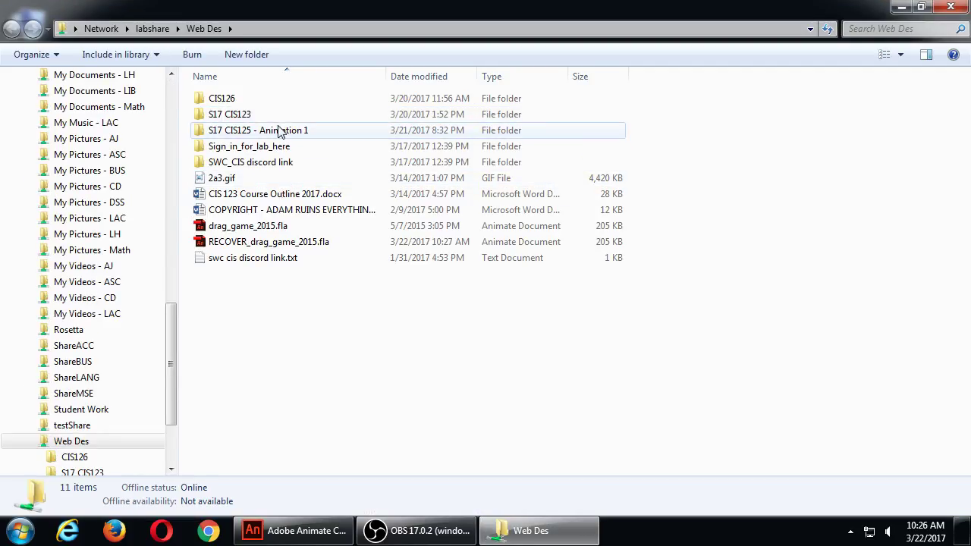
{"action": "double_click", "coordinate": [224, 101]}
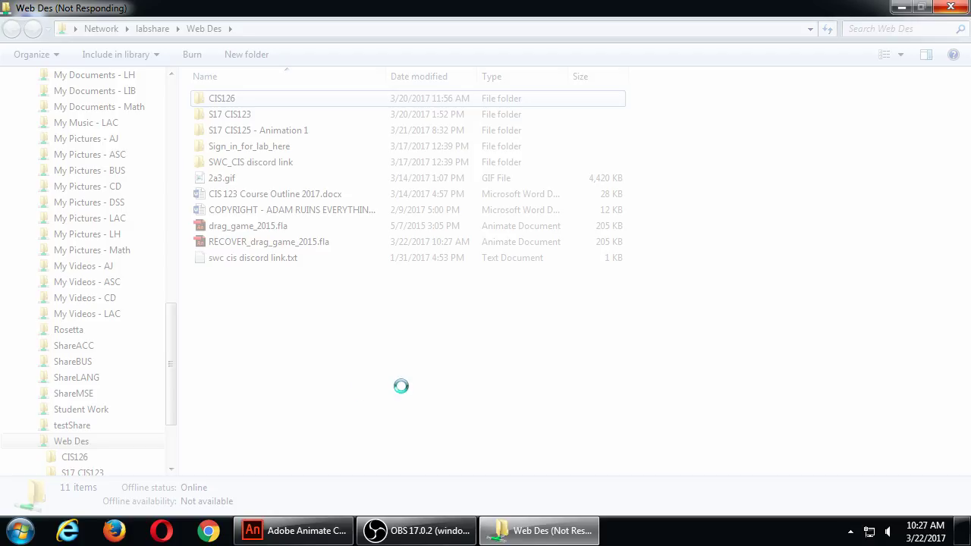
{"action": "left_click", "coordinate": [341, 537]}
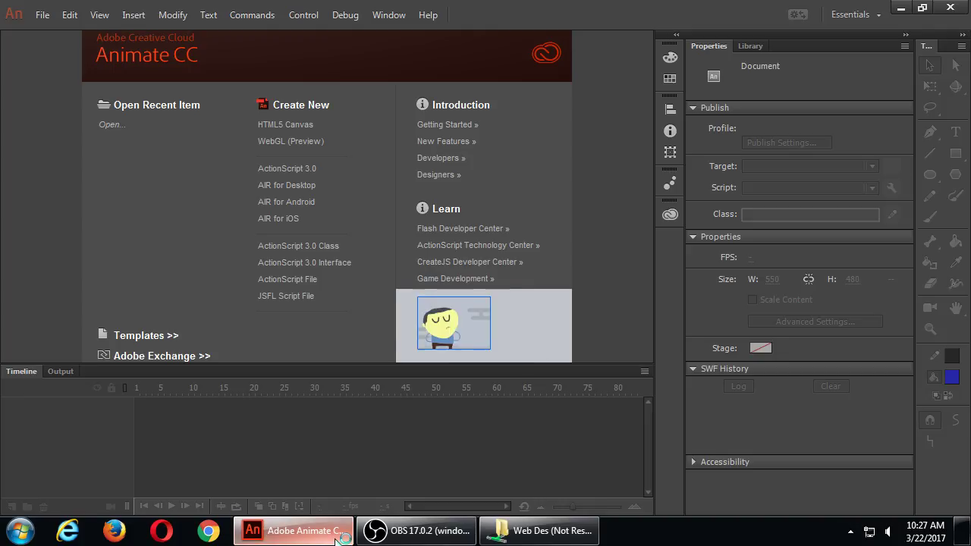
{"action": "left_click", "coordinate": [341, 536]}
{"action": "left_click", "coordinate": [338, 535]}
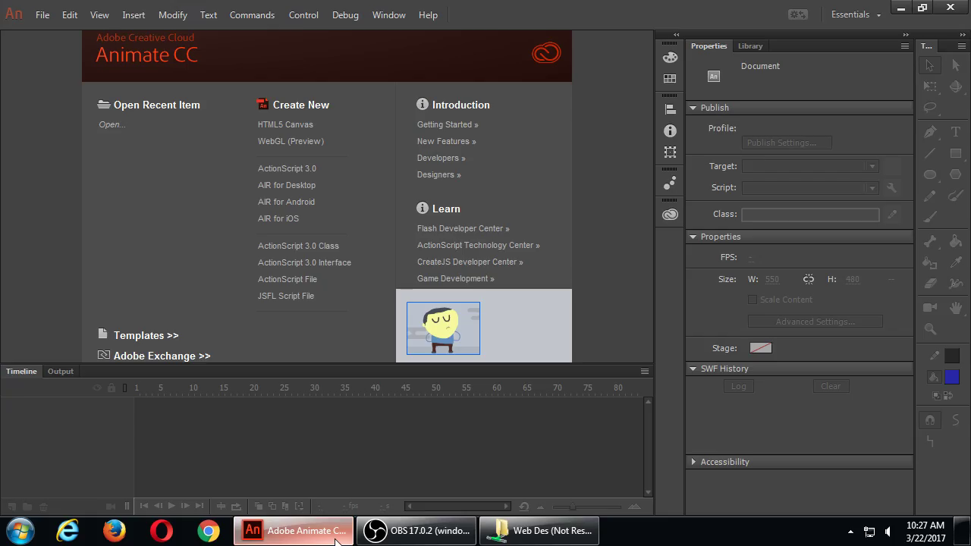
{"action": "left_click", "coordinate": [316, 535]}
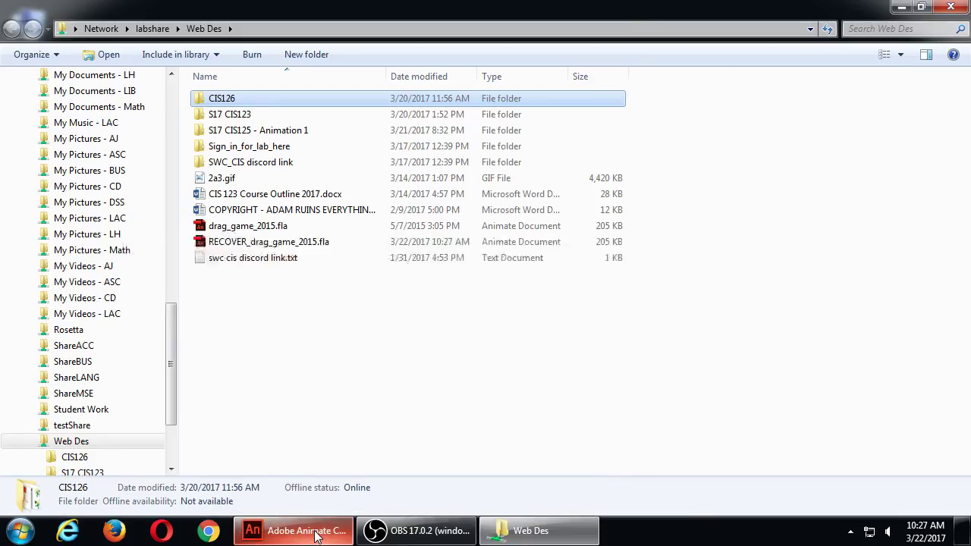
{"action": "double_click", "coordinate": [201, 101]}
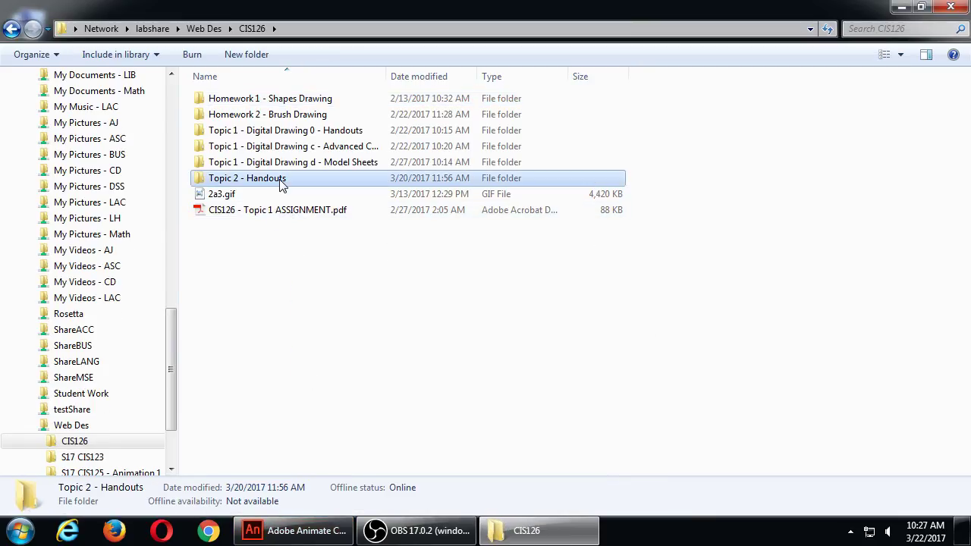
{"action": "double_click", "coordinate": [282, 181]}
Step: Copy Payday.mp3 onto the Desktop and close the Explorer window
{"action": "left_click", "coordinate": [220, 102]}
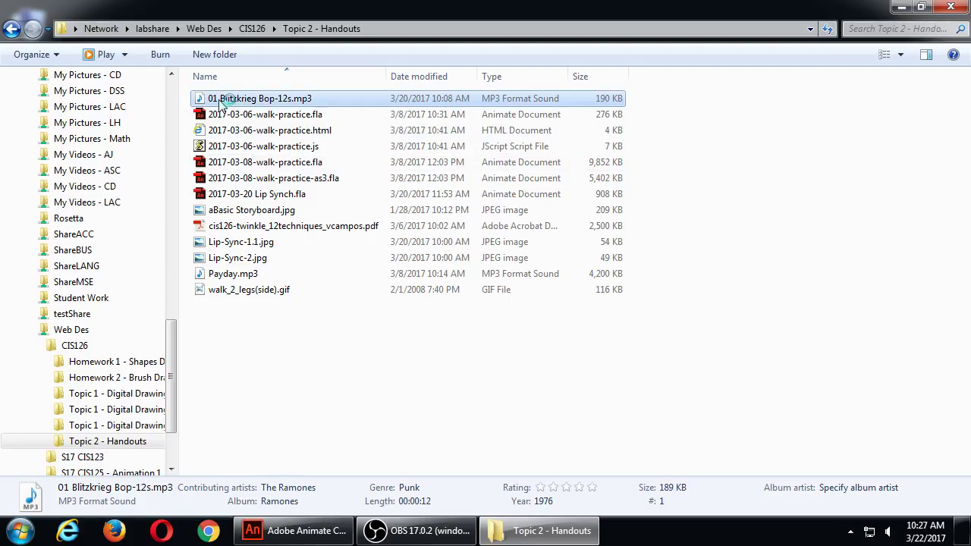
{"action": "left_click", "coordinate": [243, 278]}
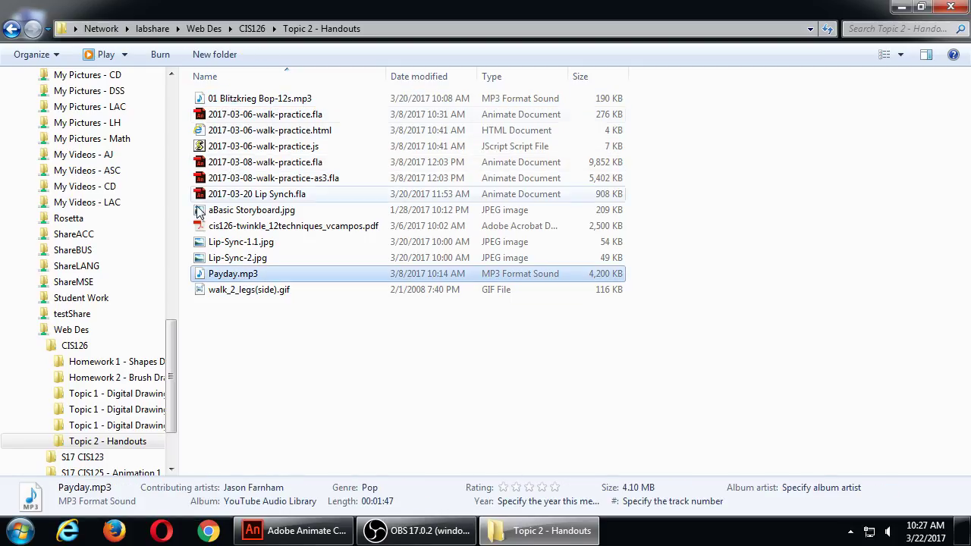
{"action": "left_click", "coordinate": [172, 82]}
{"action": "left_click_drag", "start_coordinate": [199, 276], "coordinate": [113, 101]}
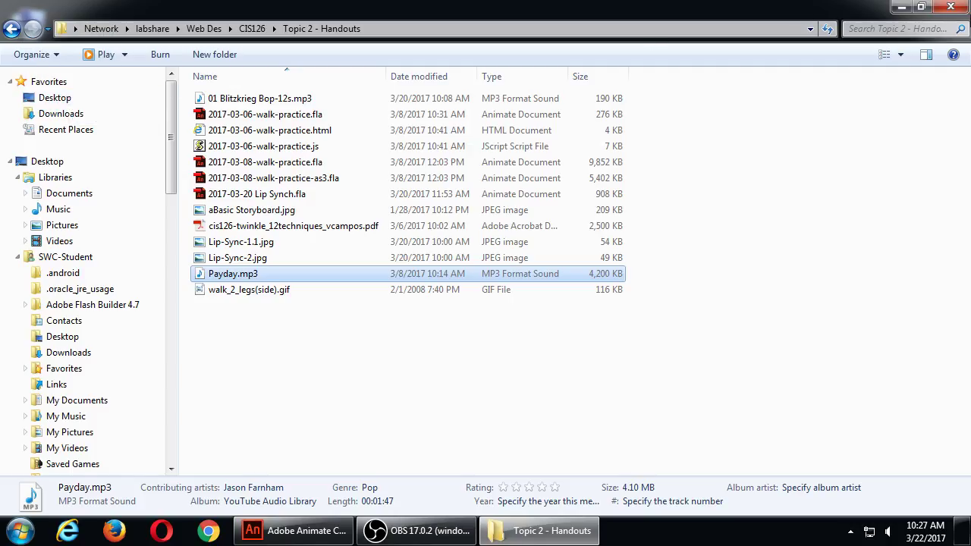
{"action": "left_click", "coordinate": [950, 7]}
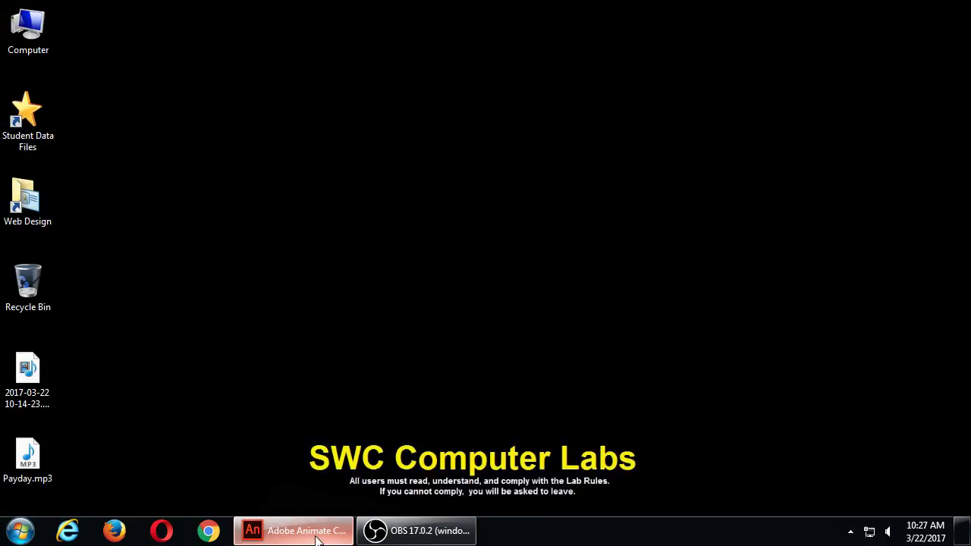
Step: Create a new ActionScript 3.0 document with a 1920 × 1080 stage
{"action": "left_click", "coordinate": [349, 529]}
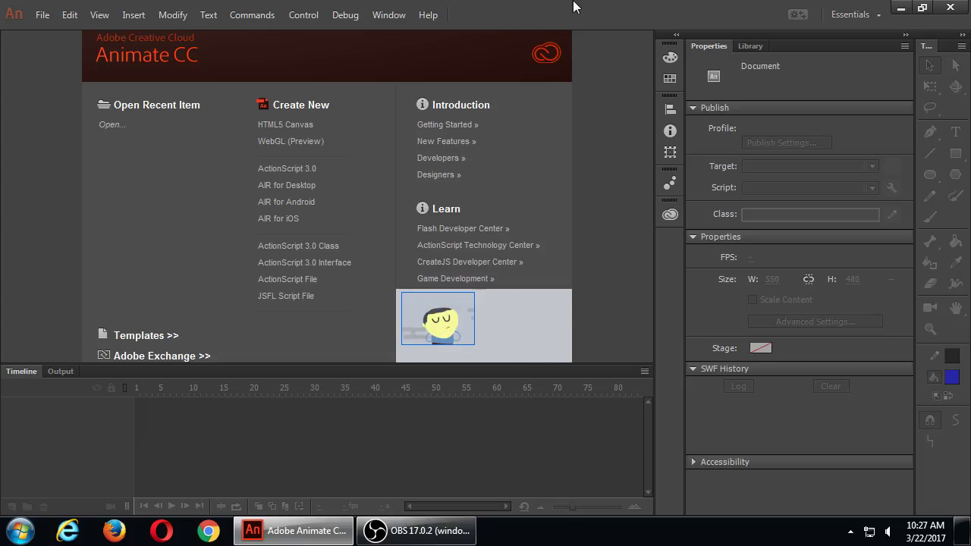
{"action": "left_click", "coordinate": [336, 174]}
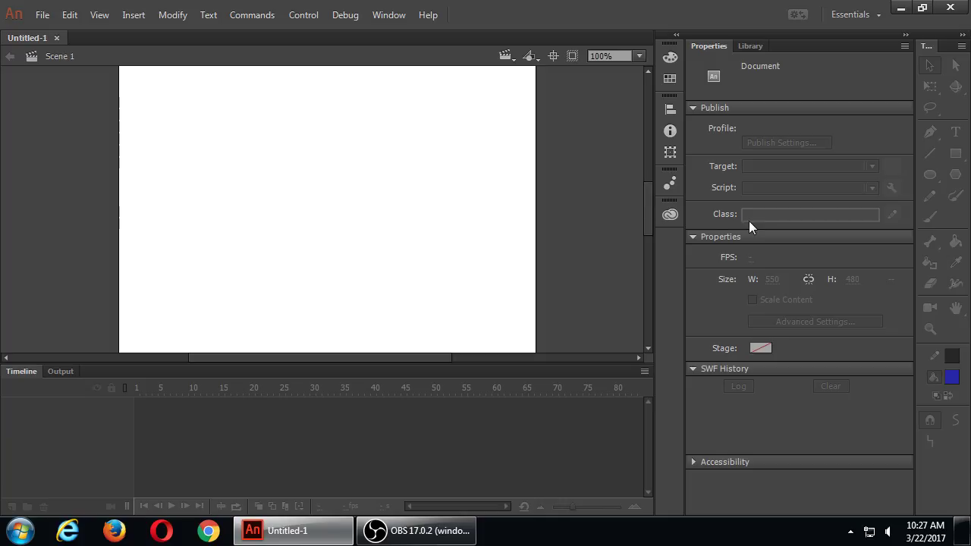
{"action": "left_click", "coordinate": [770, 279]}
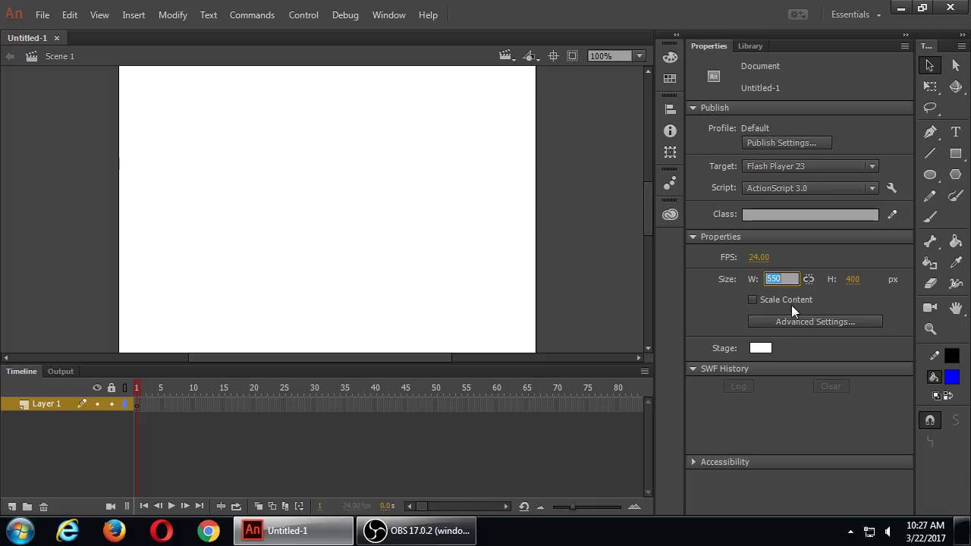
{"action": "type", "text": "1920"}
{"action": "key", "text": "Tab"}
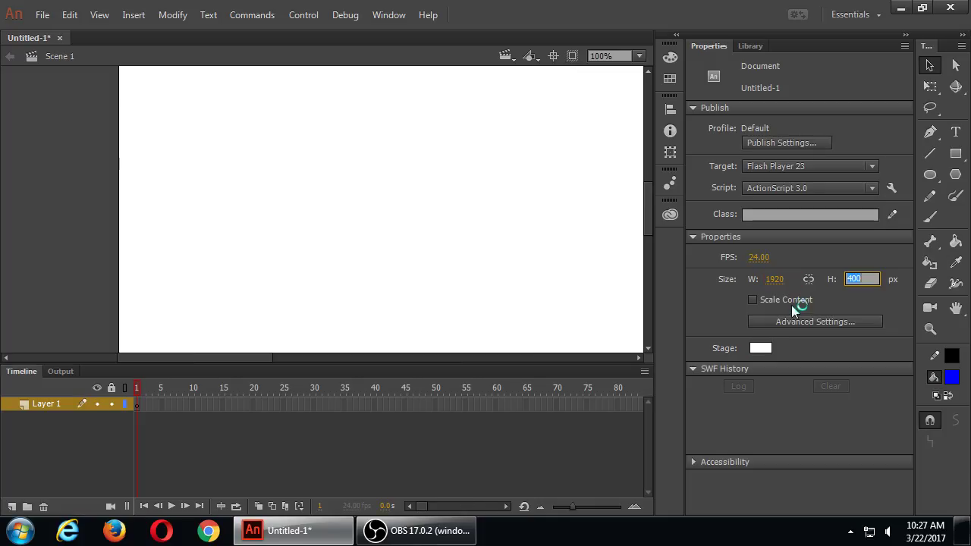
{"action": "type", "text": "1080"}
{"action": "key", "text": "Return"}
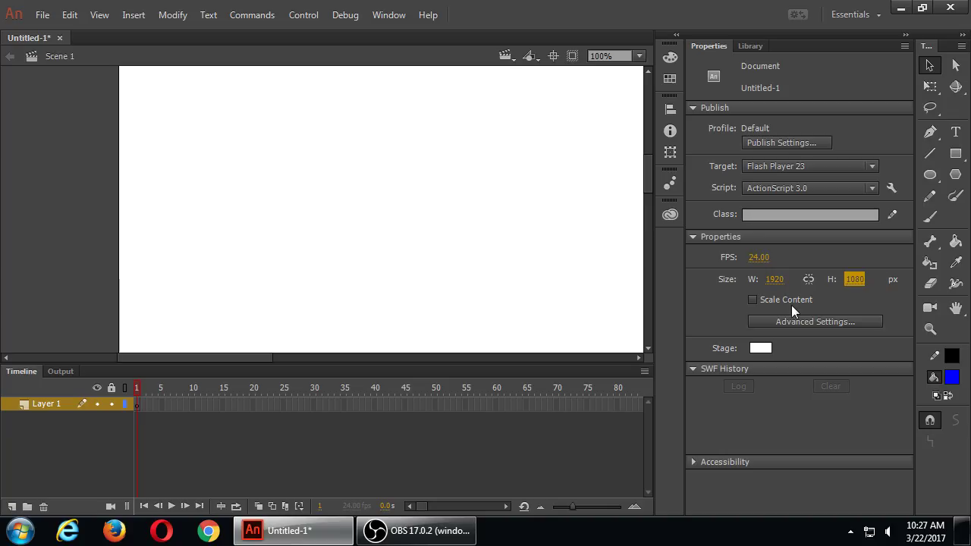
Step: Fit the stage in the window and bring up the save dialog
{"action": "left_click", "coordinate": [640, 56]}
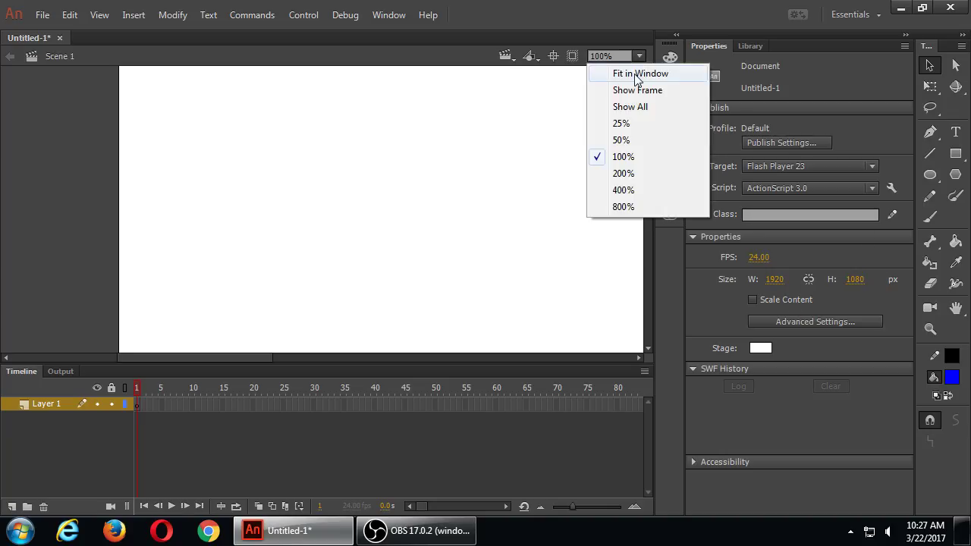
{"action": "left_click", "coordinate": [634, 72]}
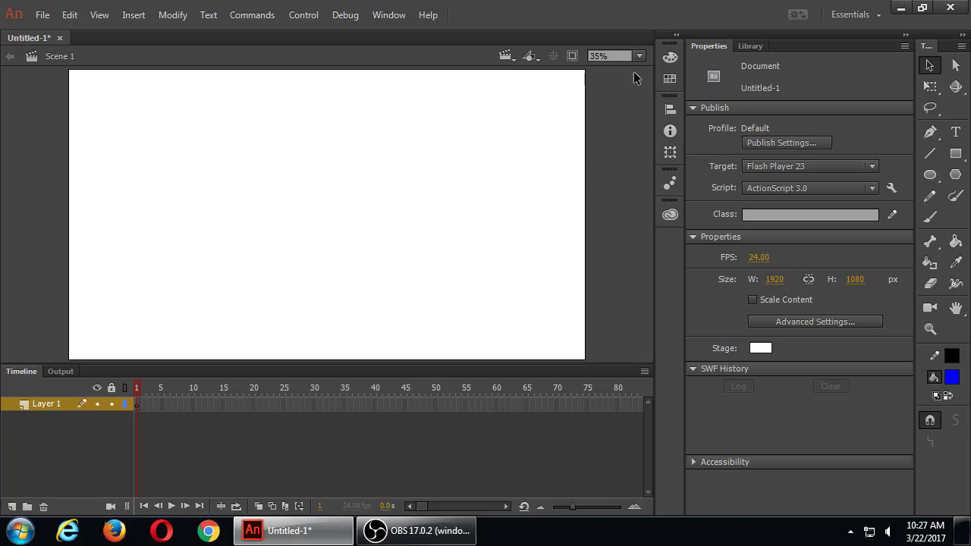
{"action": "key", "text": "ctrl+s"}
Step: Save the document on the Desktop under the name 2017-03-22
{"action": "left_click", "coordinate": [65, 108]}
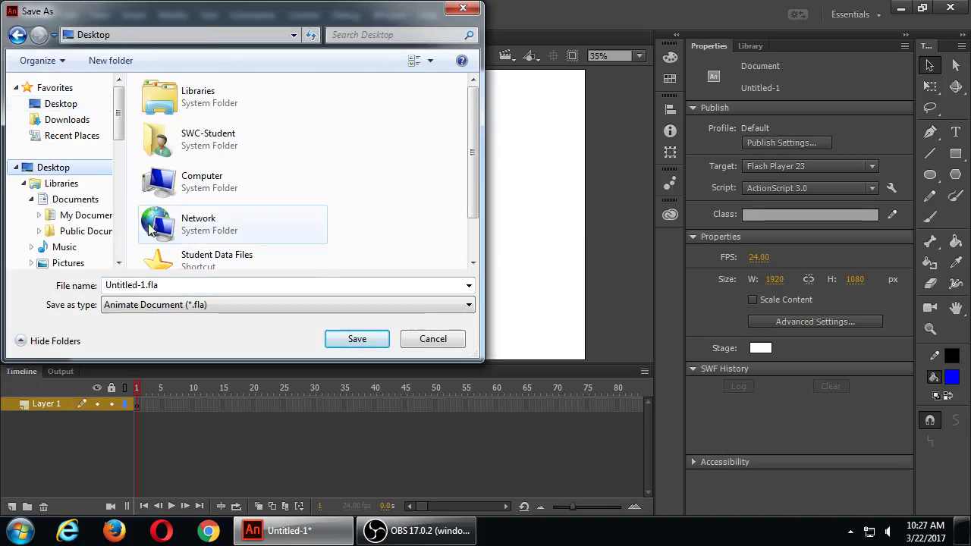
{"action": "left_click", "coordinate": [176, 284]}
{"action": "type", "text": "2017"}
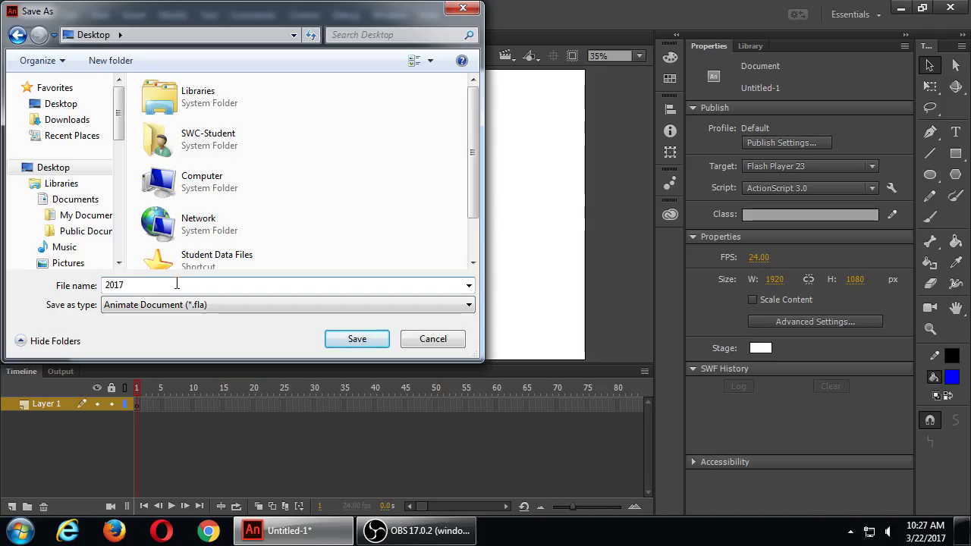
{"action": "type", "text": "-03-22"}
{"action": "key", "text": "Return"}
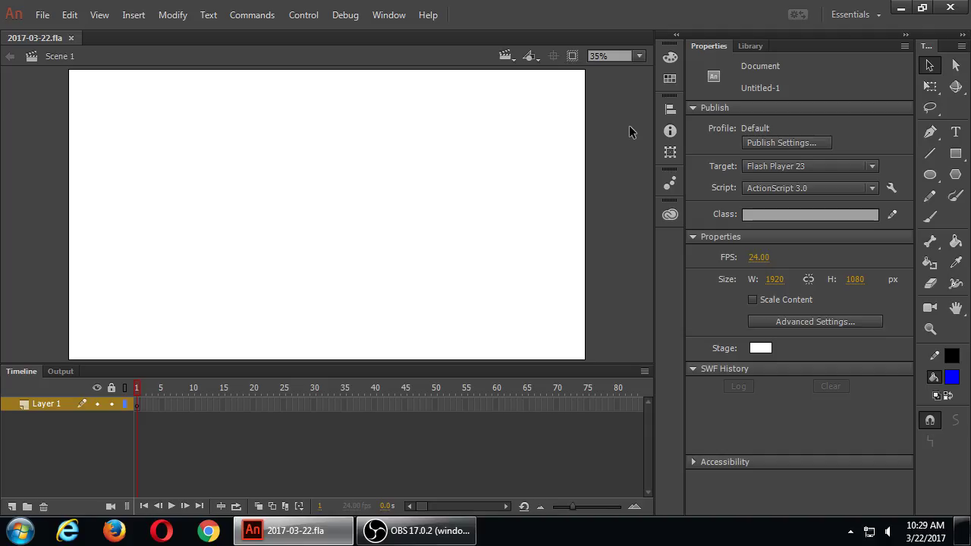
Step: Draw a stroke-less, black-filled rectangle over the entire stage, then switch to the Selection tool
{"action": "left_click", "coordinate": [957, 154]}
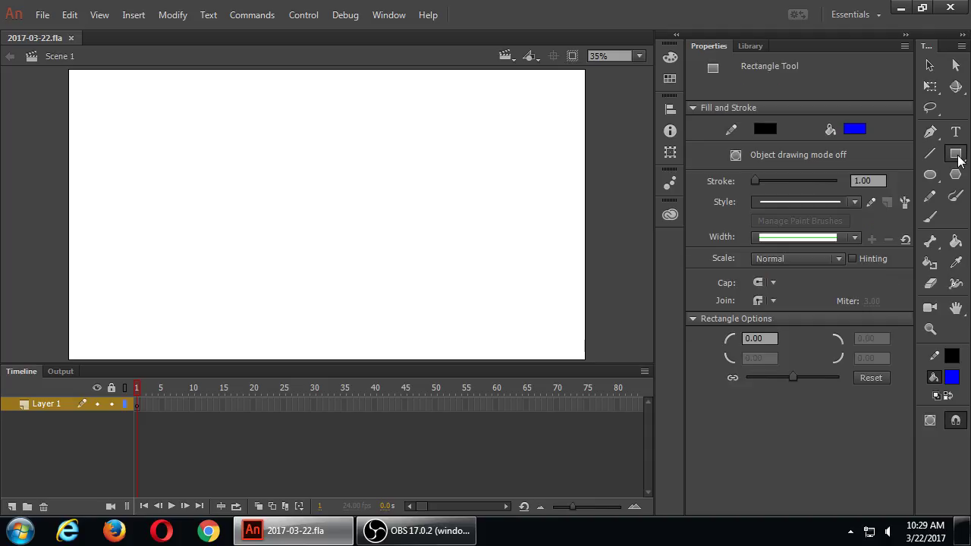
{"action": "left_click", "coordinate": [763, 131]}
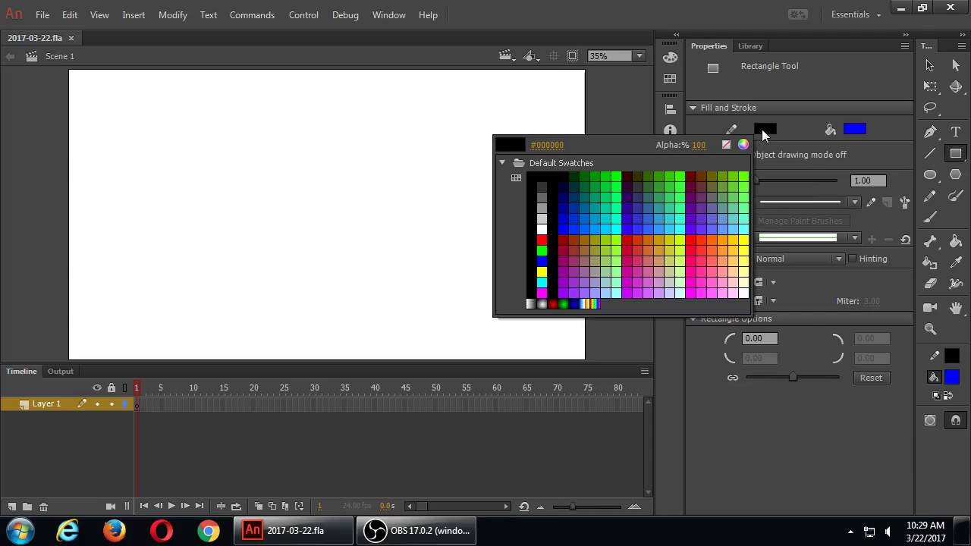
{"action": "left_click", "coordinate": [725, 144]}
{"action": "left_click", "coordinate": [855, 130]}
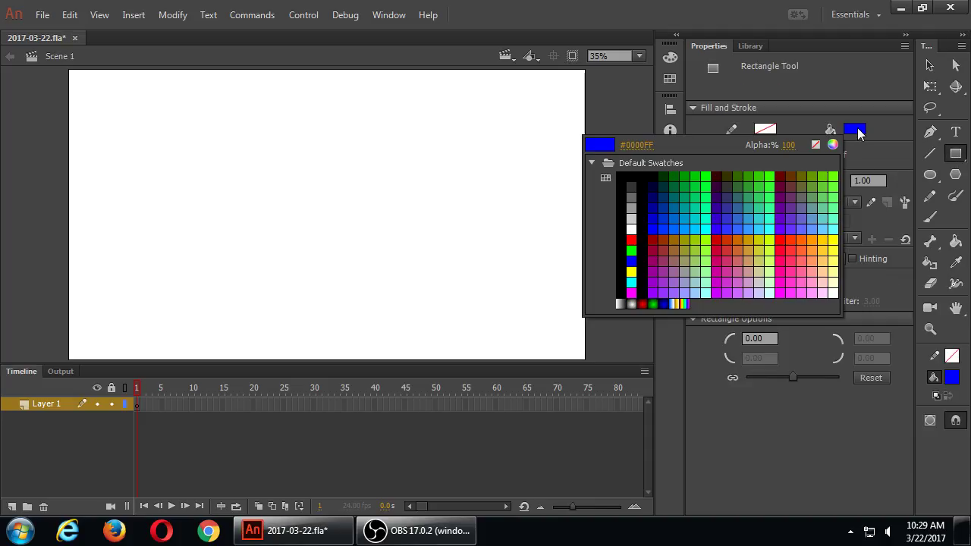
{"action": "left_click", "coordinate": [630, 176]}
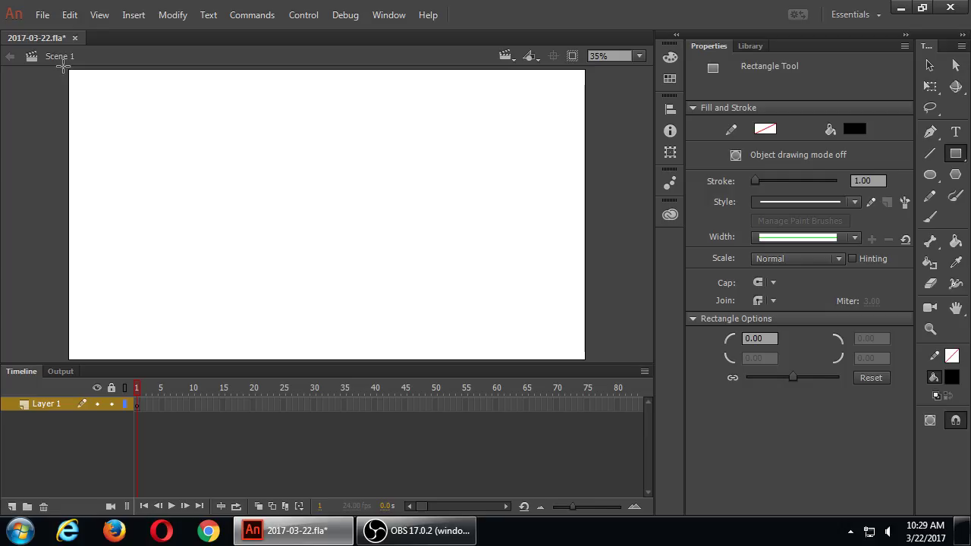
{"action": "left_click_drag", "start_coordinate": [62, 67], "coordinate": [590, 369]}
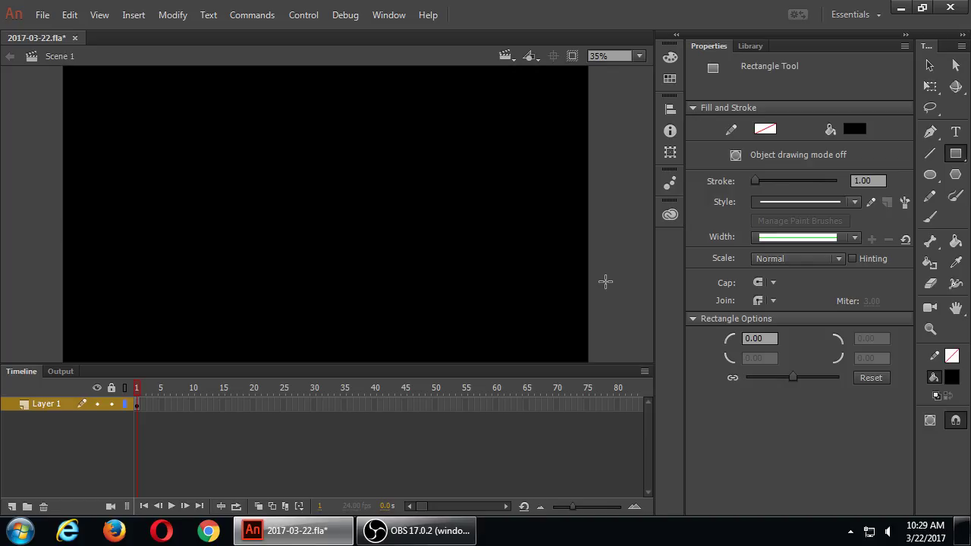
{"action": "left_click", "coordinate": [750, 45]}
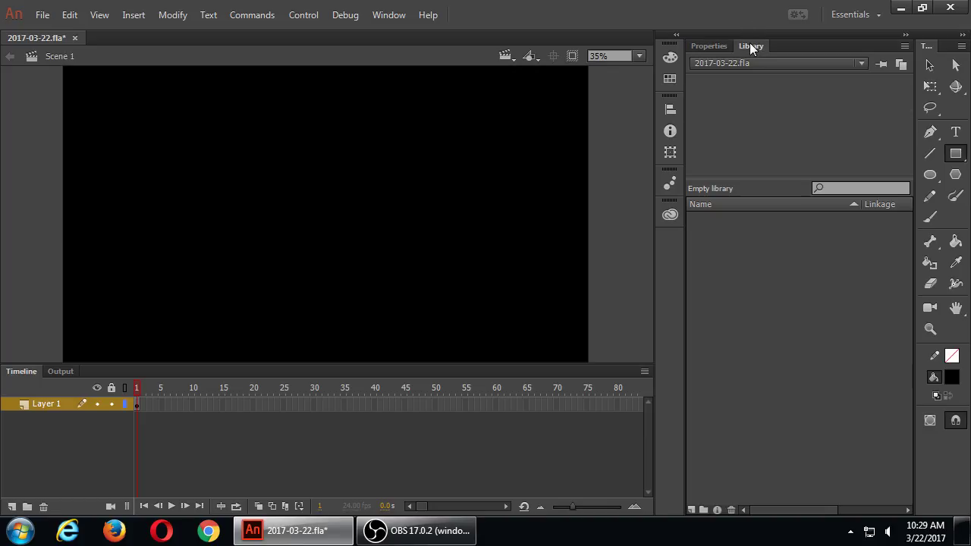
{"action": "left_click", "coordinate": [715, 44]}
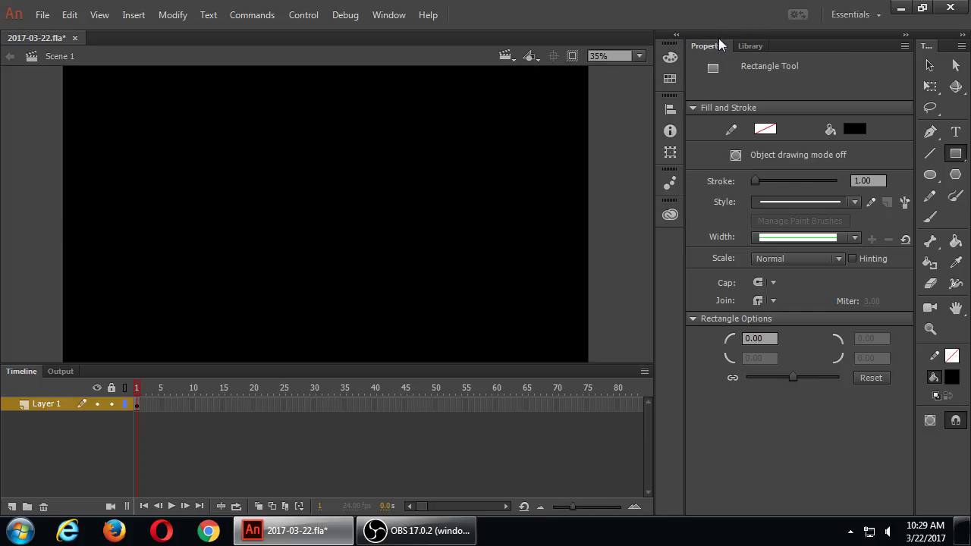
{"action": "left_click", "coordinate": [930, 66]}
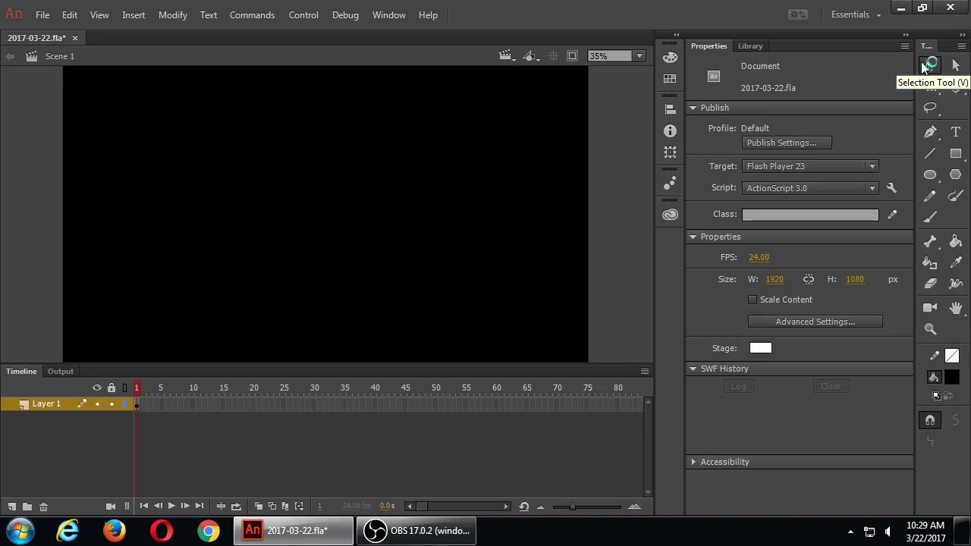
Step: Convert the black rectangle into a Graphic symbol named blackbg
{"action": "left_click", "coordinate": [335, 139]}
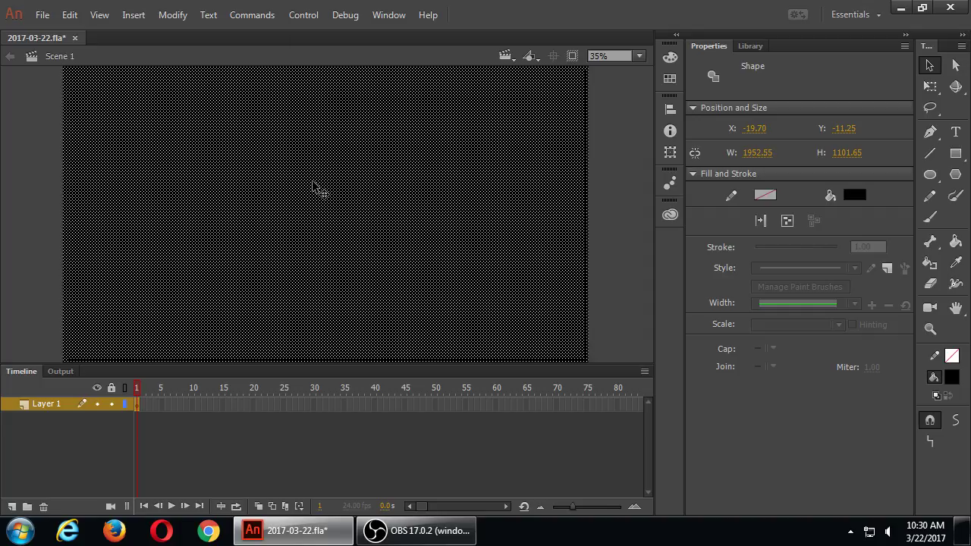
{"action": "key", "text": "F8"}
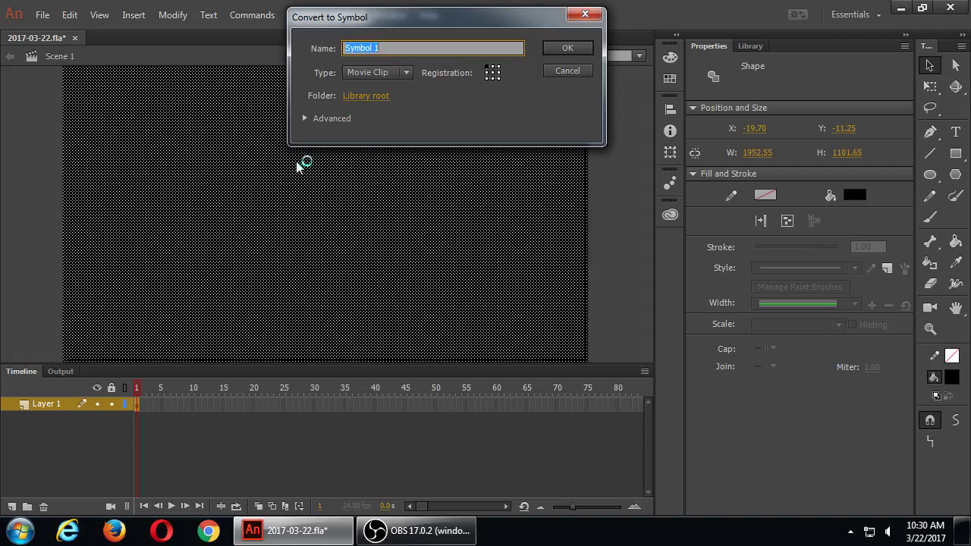
{"action": "key", "text": "super+plus"}
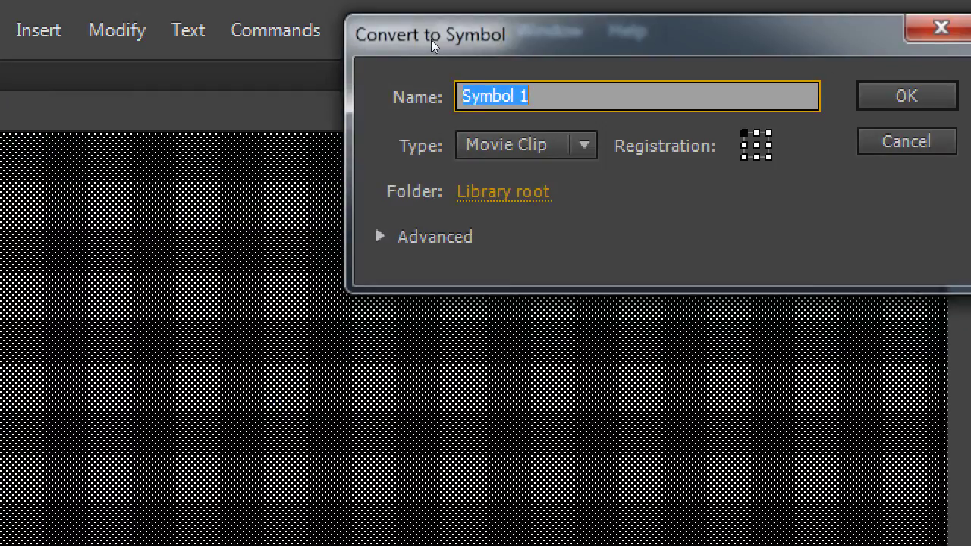
{"action": "type", "text": "blackb"}
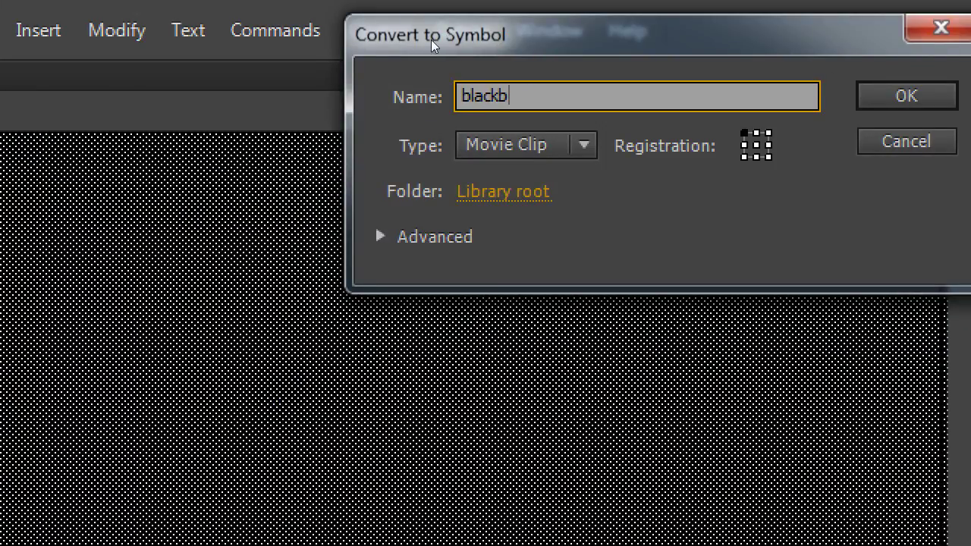
{"action": "type", "text": "g"}
{"action": "key", "text": "Tab"}
{"action": "key", "text": "alt+Down"}
{"action": "key", "text": "Down"}
{"action": "key", "text": "Down"}
{"action": "key", "text": "Return"}
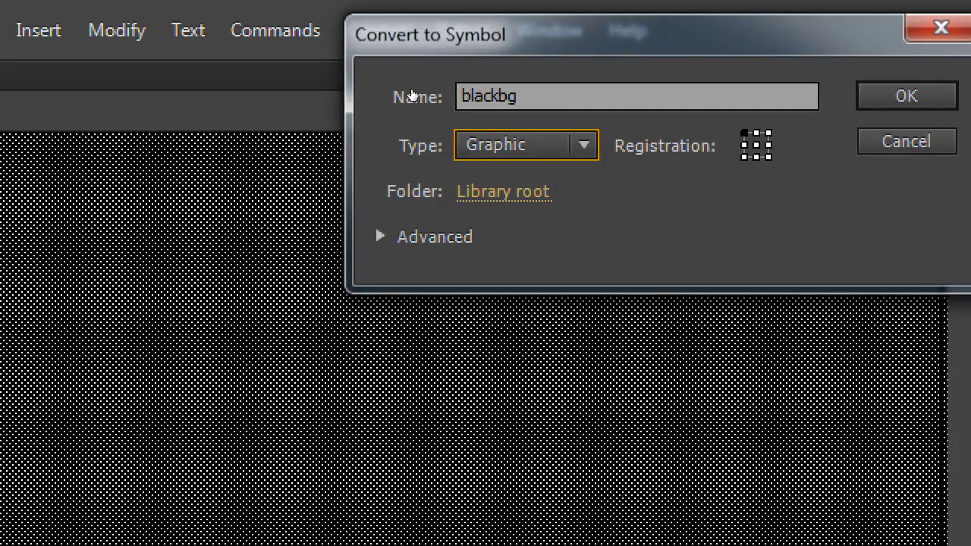
{"action": "key", "text": "Return"}
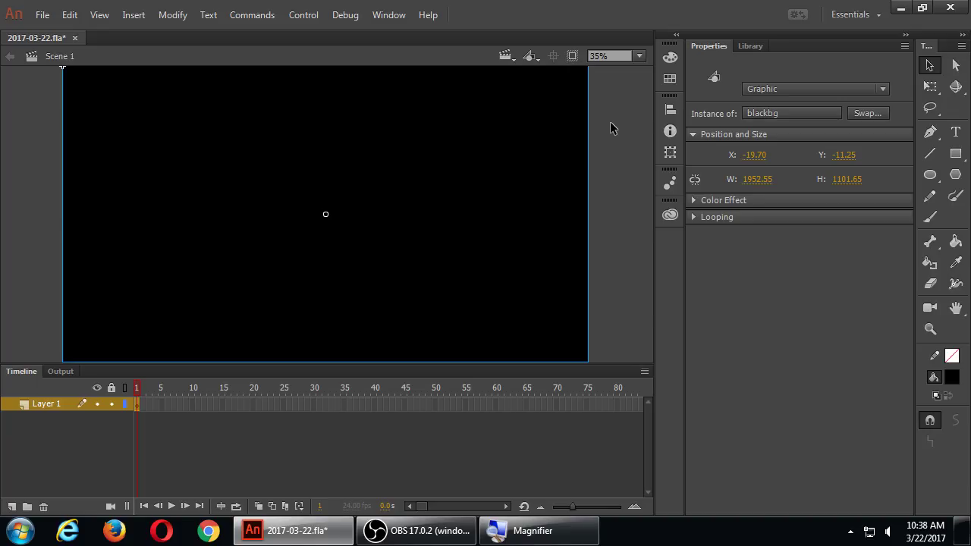
Step: Extend Layer 1 to frame 50 and select the blackbg instance there
{"action": "left_click", "coordinate": [435, 404]}
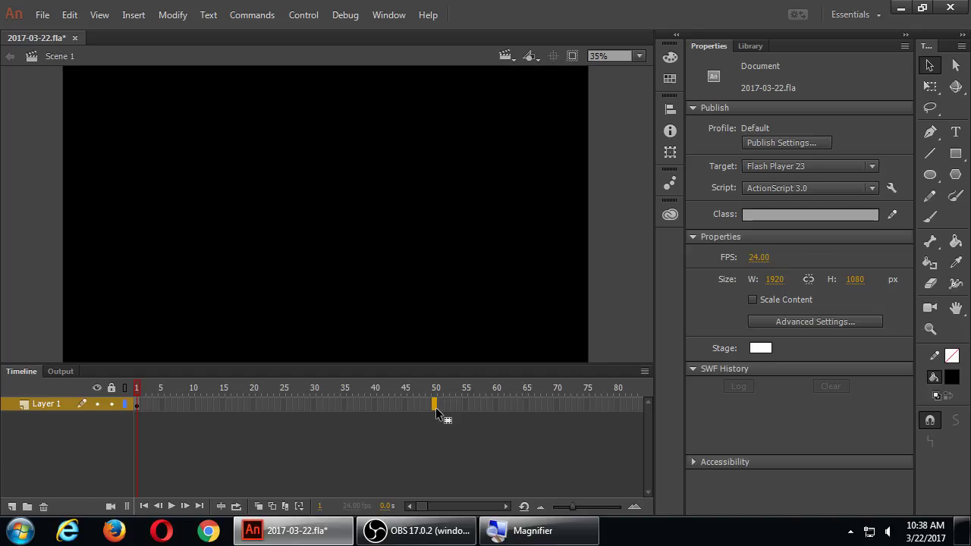
{"action": "key", "text": "F5"}
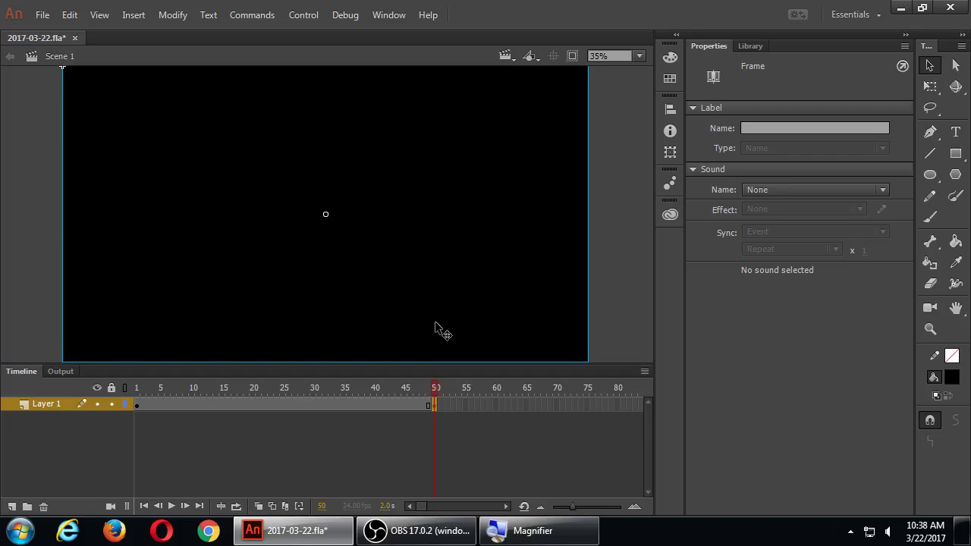
{"action": "left_click", "coordinate": [395, 191]}
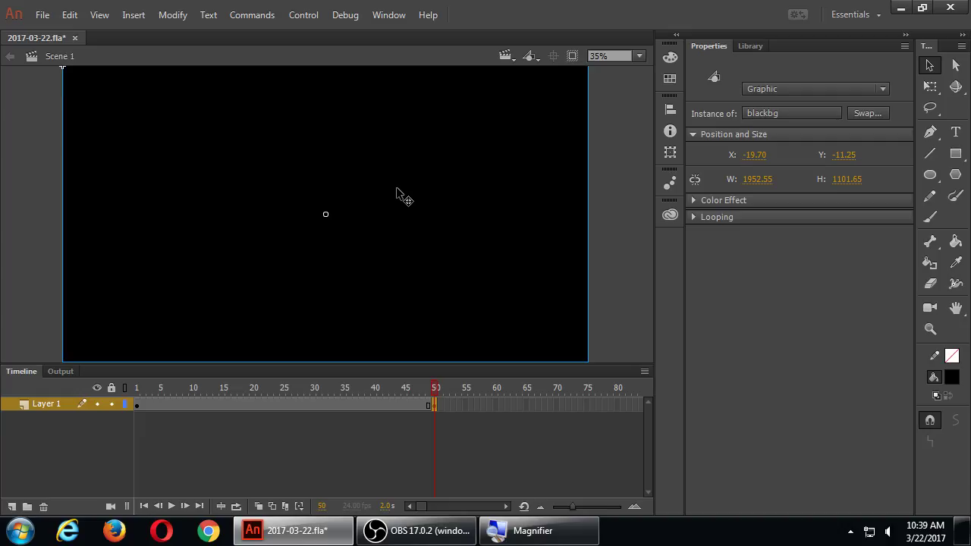
Step: Give the frame-50 blackbg instance an Alpha colour effect of 0%
{"action": "left_click", "coordinate": [692, 200]}
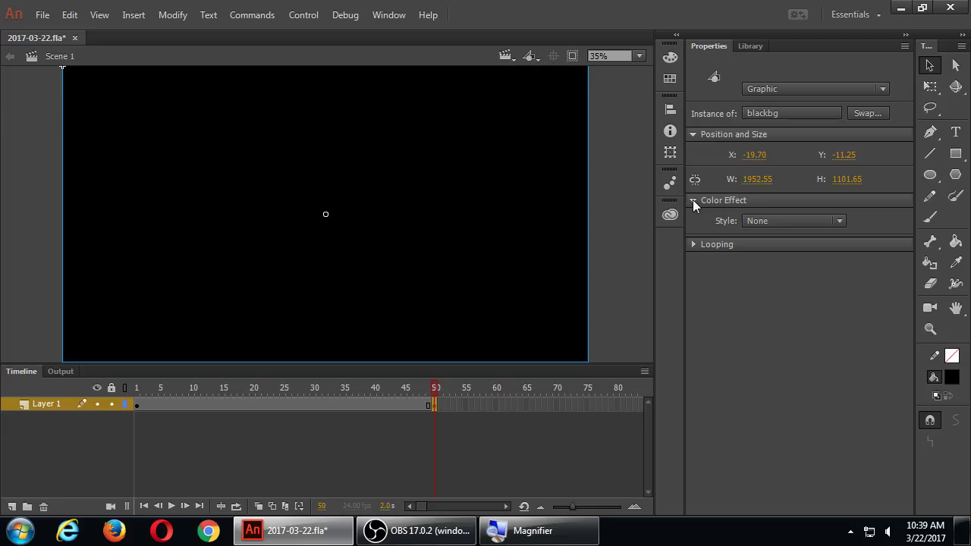
{"action": "left_click", "coordinate": [766, 220]}
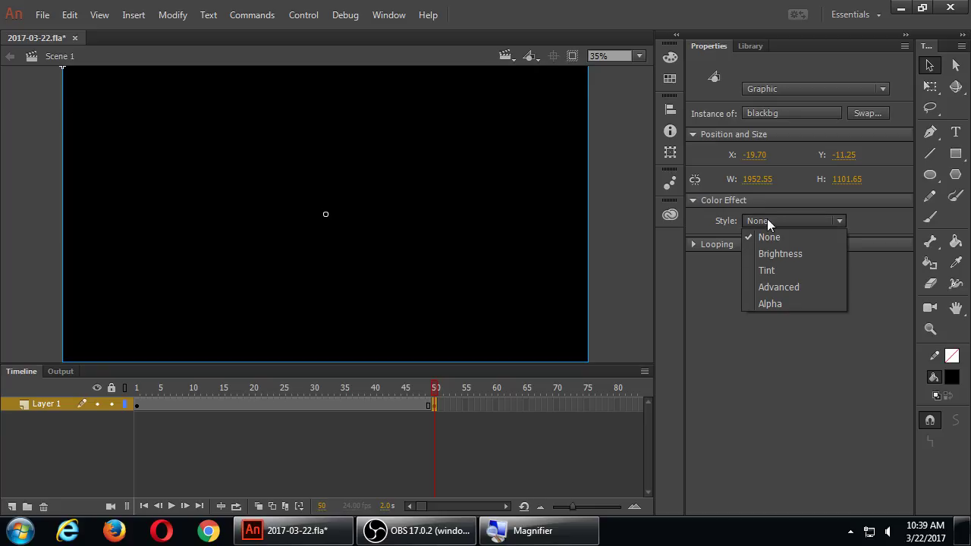
{"action": "left_click", "coordinate": [778, 303]}
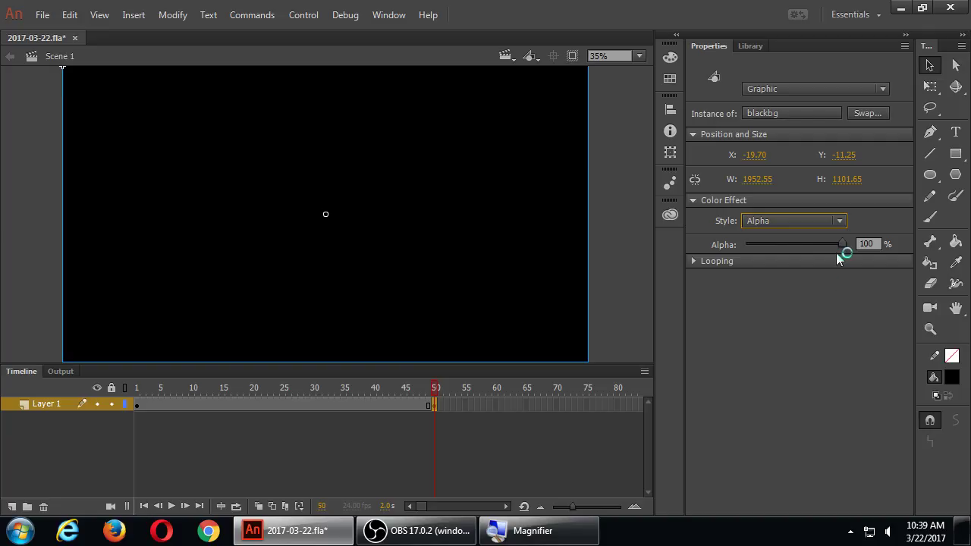
{"action": "left_click_drag", "start_coordinate": [841, 243], "coordinate": [708, 247]}
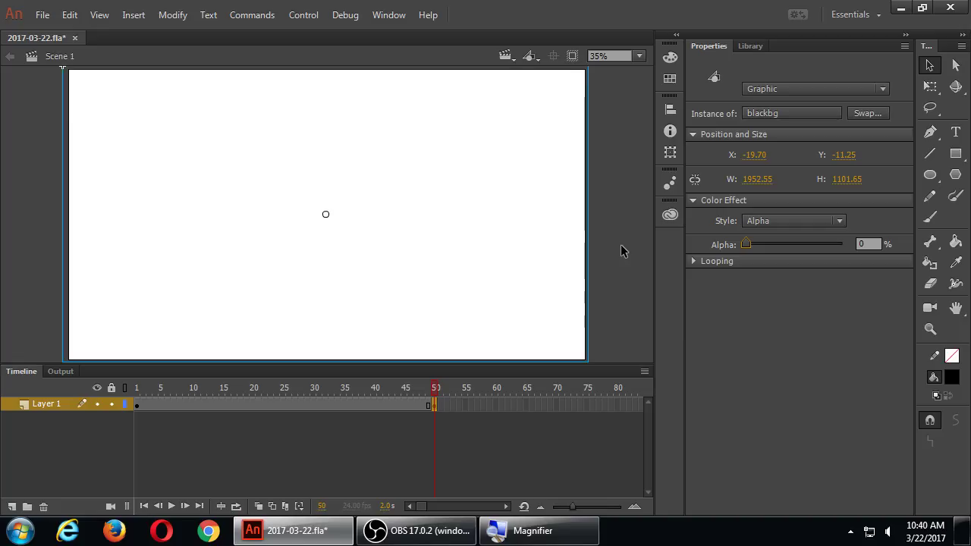
Step: Add a classic tween over frames 1–50 and play the black-to-white fade from frame 1
{"action": "right_click", "coordinate": [265, 404]}
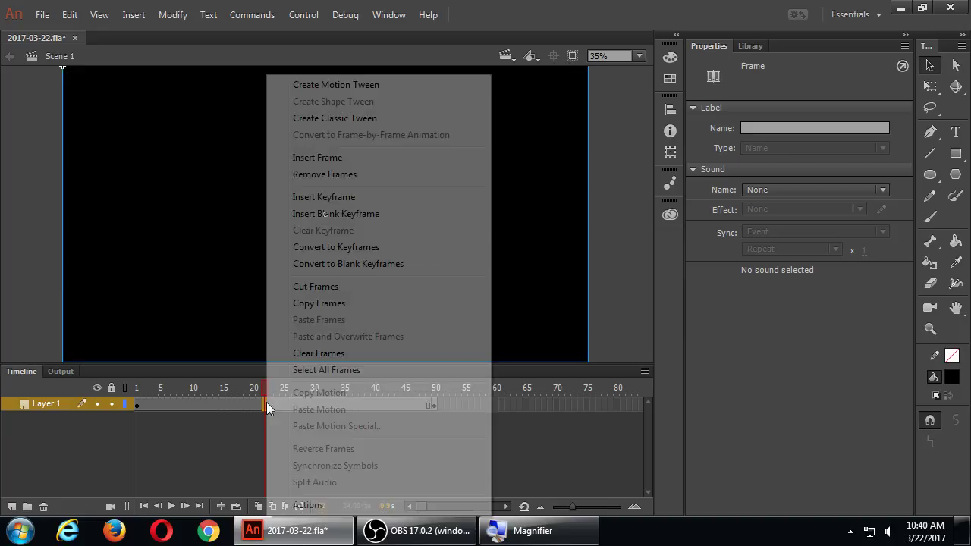
{"action": "left_click", "coordinate": [350, 123]}
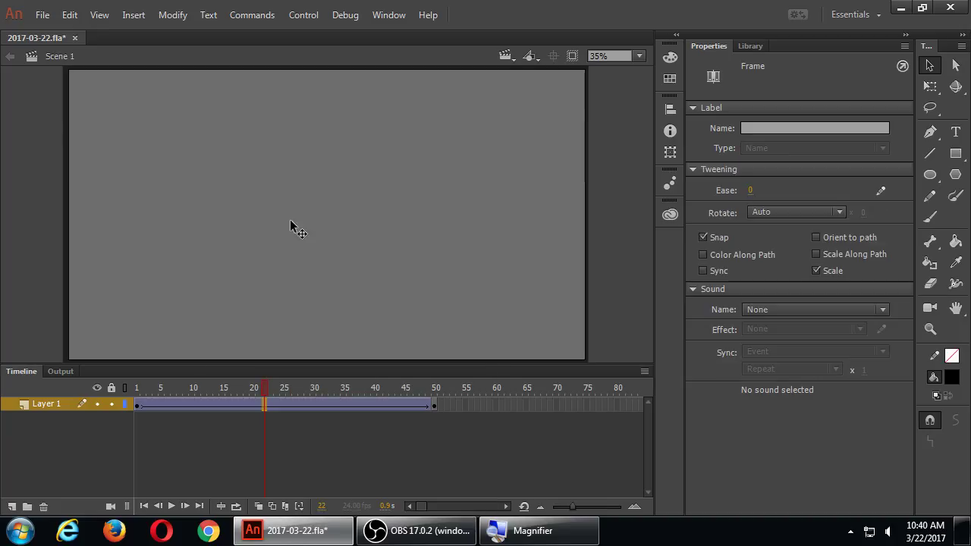
{"action": "left_click", "coordinate": [136, 392]}
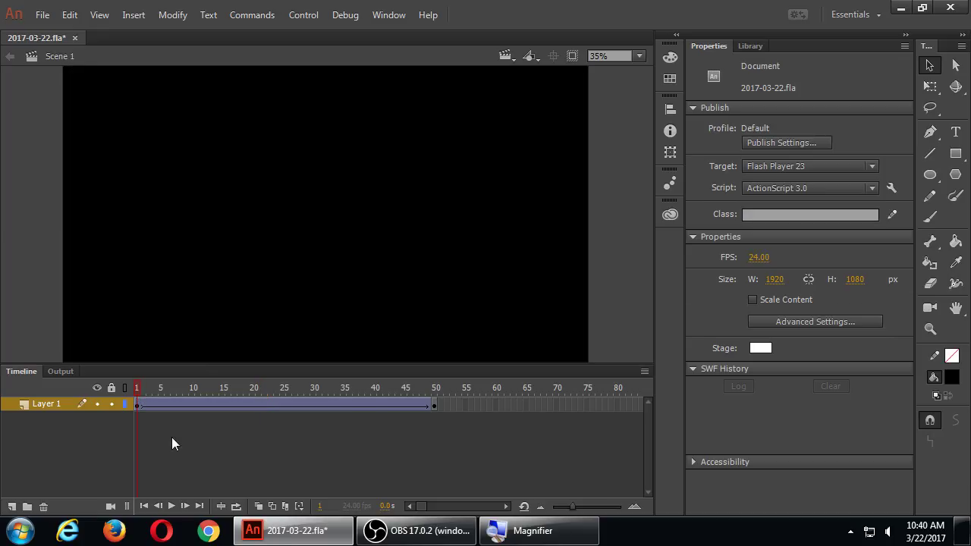
{"action": "key", "text": "Return"}
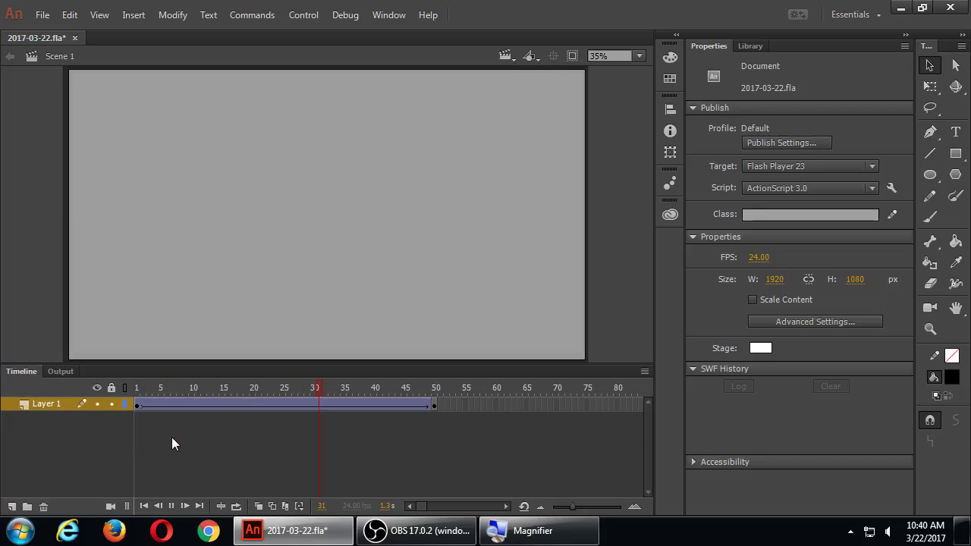
{"action": "key", "text": "Return"}
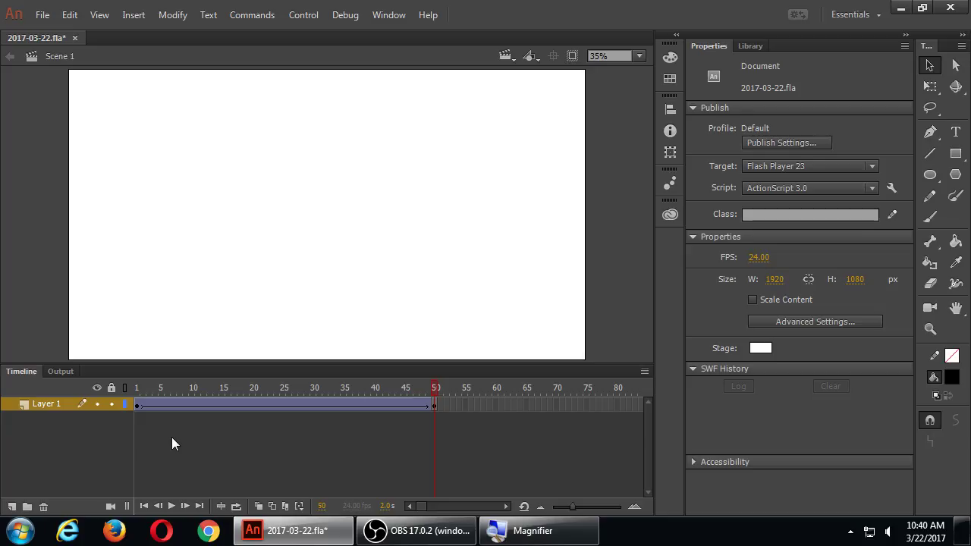
{"action": "key", "text": "Return"}
{"action": "key", "text": "Return"}
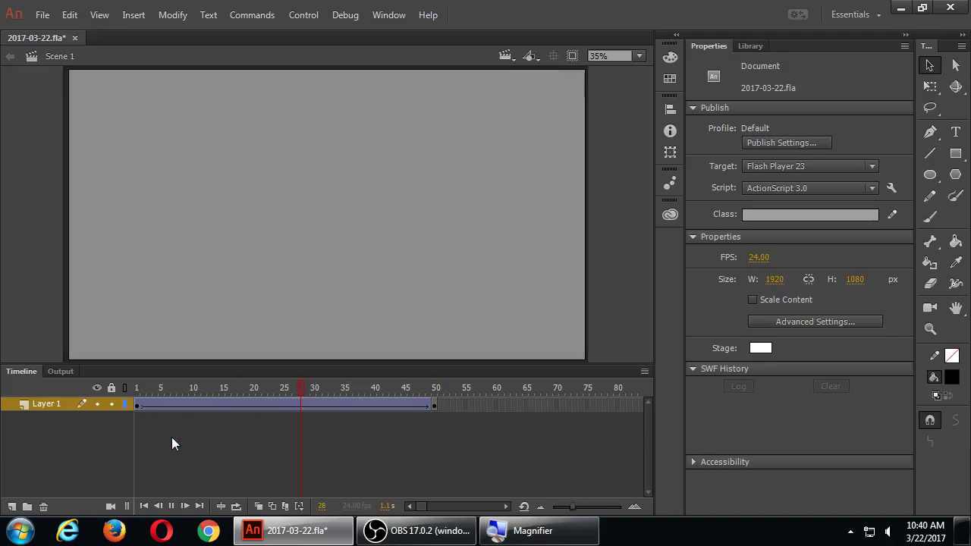
{"action": "key", "text": "Return"}
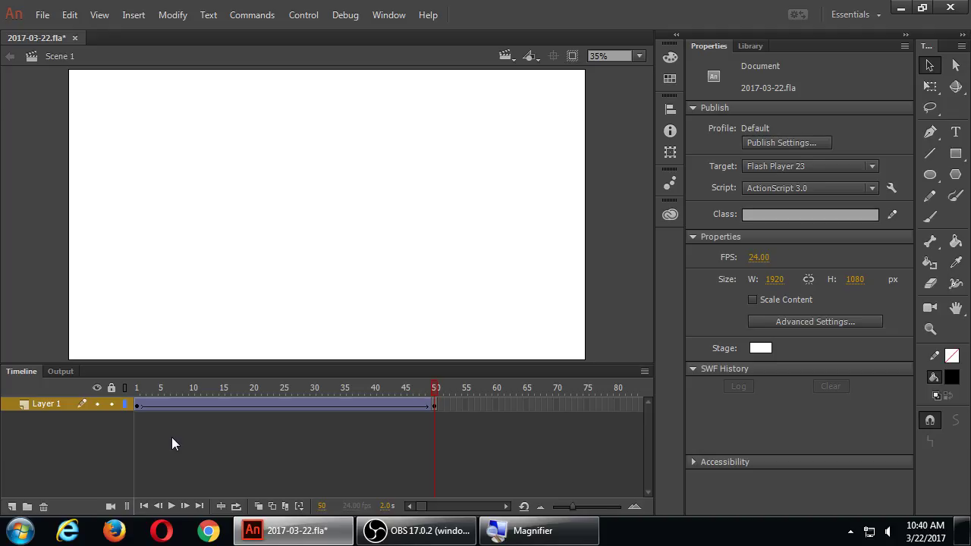
Step: Launch Calculator from search and compute 24*5 = 120
{"action": "key", "text": "super"}
{"action": "type", "text": "ca"}
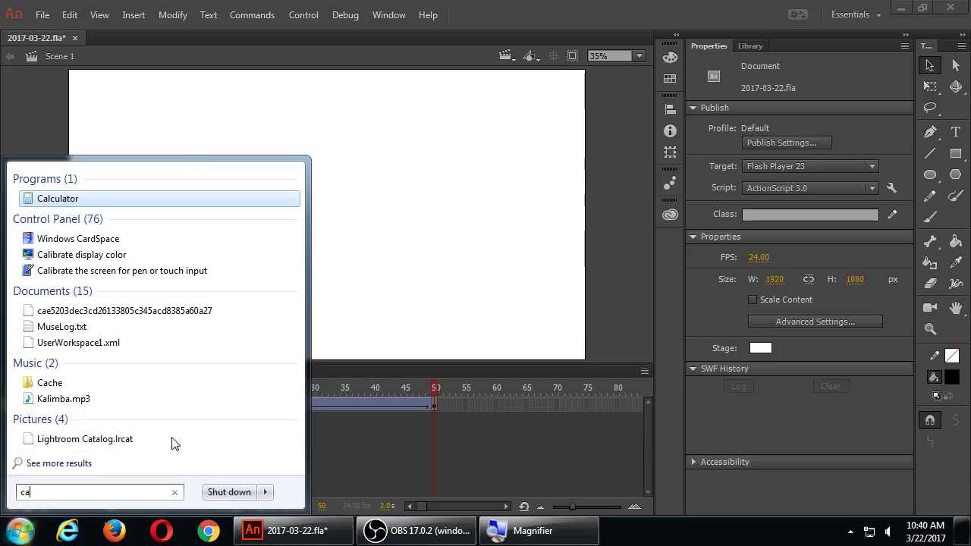
{"action": "key", "text": "Return"}
{"action": "type", "text": "24*5"}
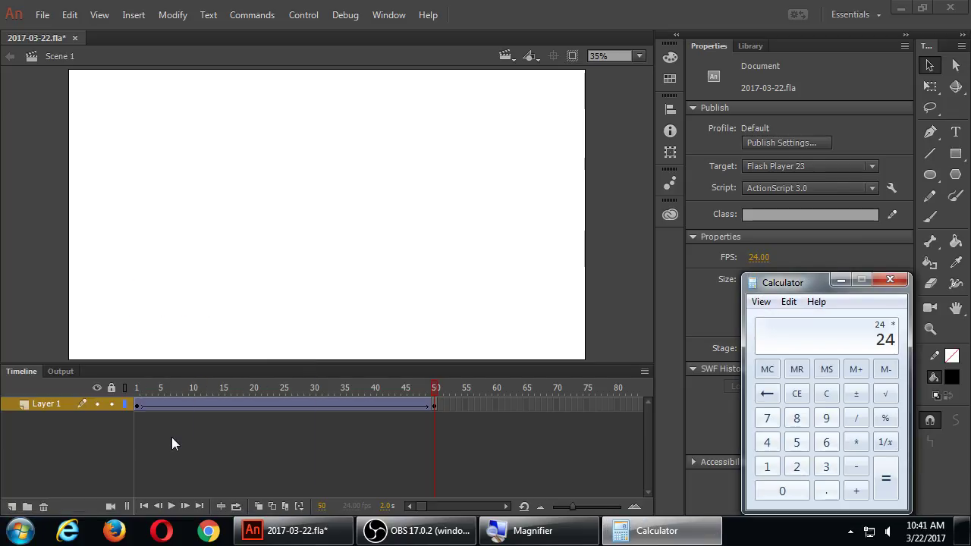
{"action": "key", "text": "Return"}
Step: Try moving the tween's end keyframe to frame 25, undo it, and scrub the fade at frames 5 and 23
{"action": "left_click", "coordinate": [442, 405]}
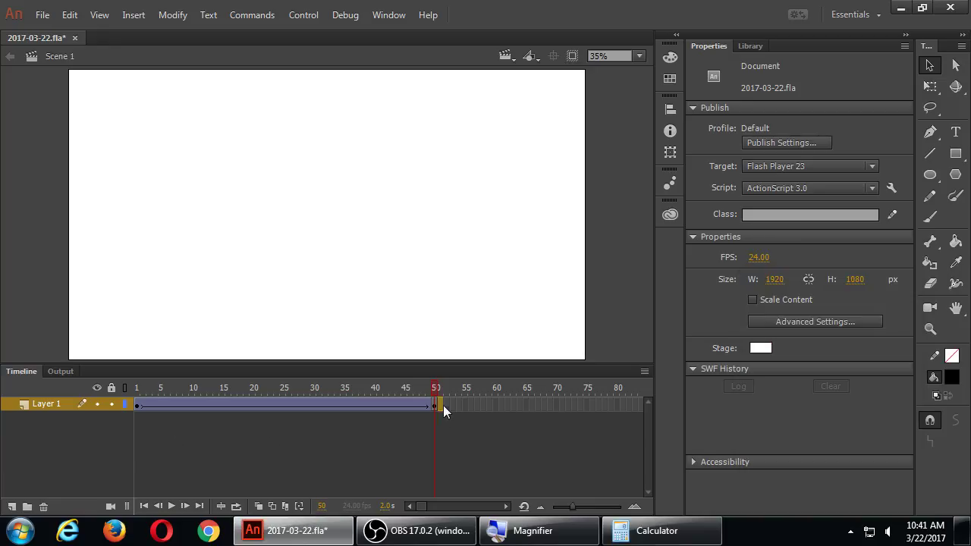
{"action": "left_click_drag", "start_coordinate": [435, 404], "coordinate": [283, 404]}
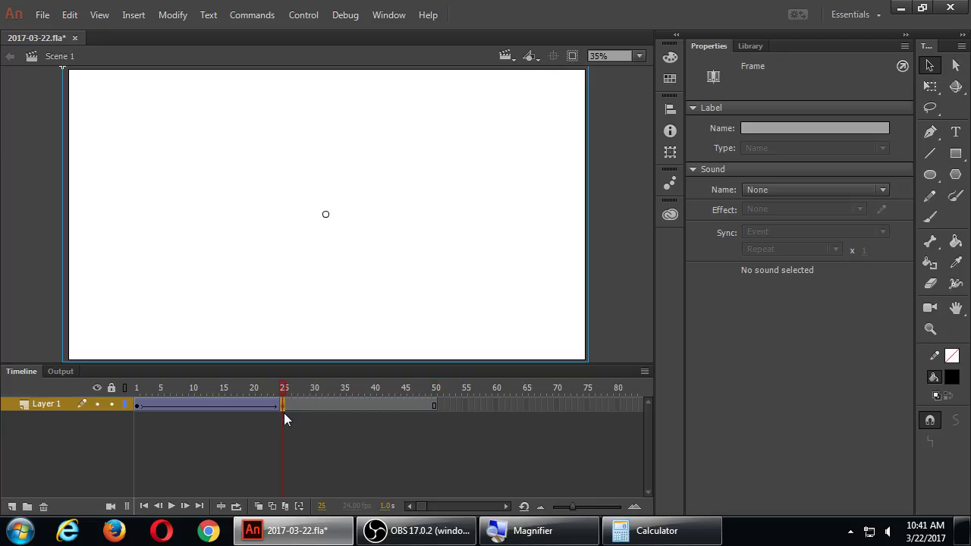
{"action": "key", "text": "ctrl+z"}
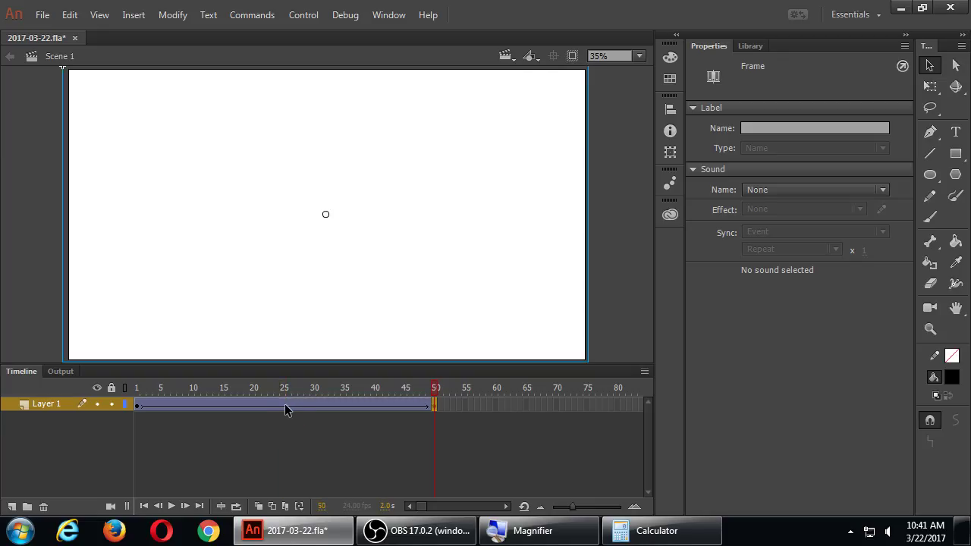
{"action": "left_click", "coordinate": [285, 404]}
{"action": "left_click", "coordinate": [161, 407]}
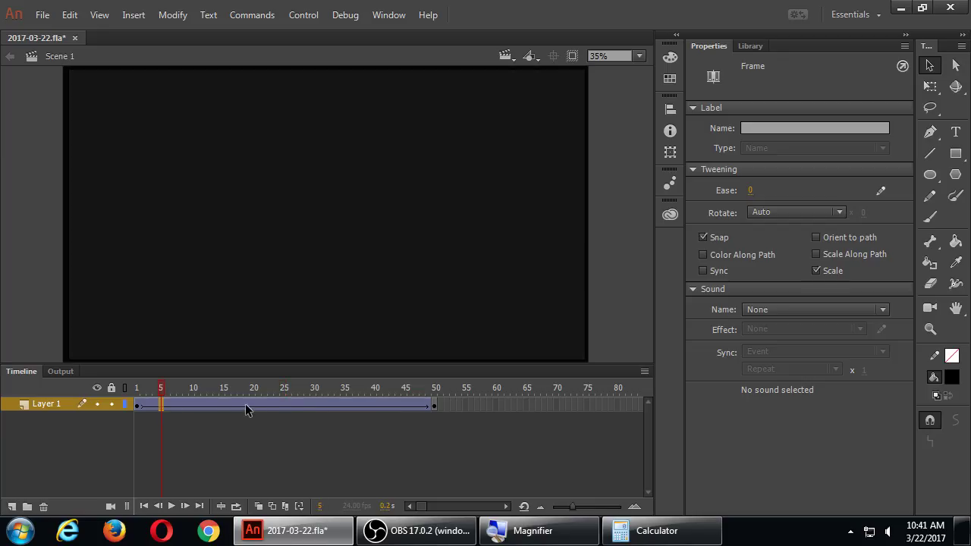
{"action": "left_click", "coordinate": [270, 407]}
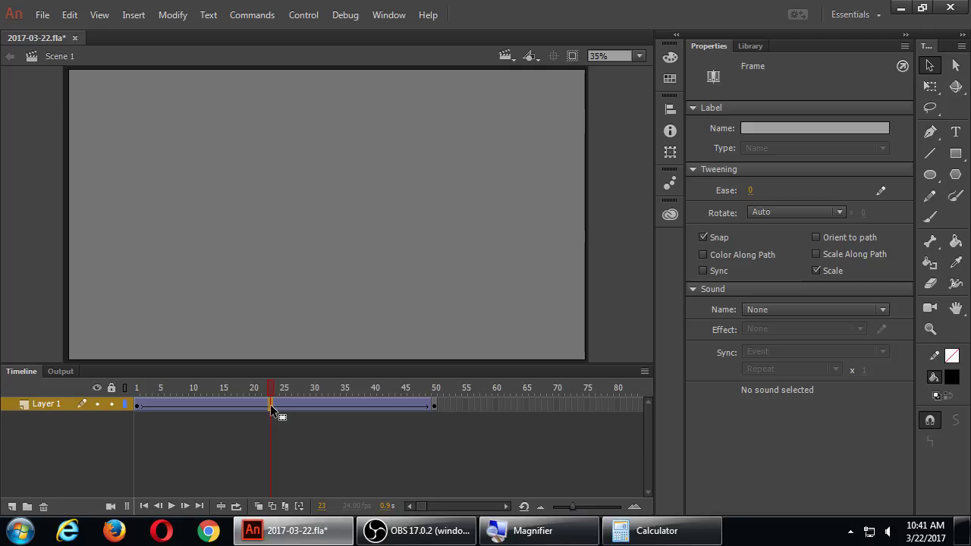
Step: Lengthen Layer 1's tween with F5, play it from frame 1, then select frames 8–57
{"action": "key", "text": "F5"}
{"action": "key", "text": "F5"}
{"action": "key", "text": "F5"}
{"action": "key", "text": "F5"}
{"action": "key", "text": "F5"}
{"action": "key", "text": "F5"}
{"action": "key", "text": "F5"}
{"action": "key", "text": "F5"}
{"action": "key", "text": "F5"}
{"action": "key", "text": "F5"}
{"action": "key", "text": "F5"}
{"action": "key", "text": "F5"}
{"action": "key", "text": "F5"}
{"action": "key", "text": "F5"}
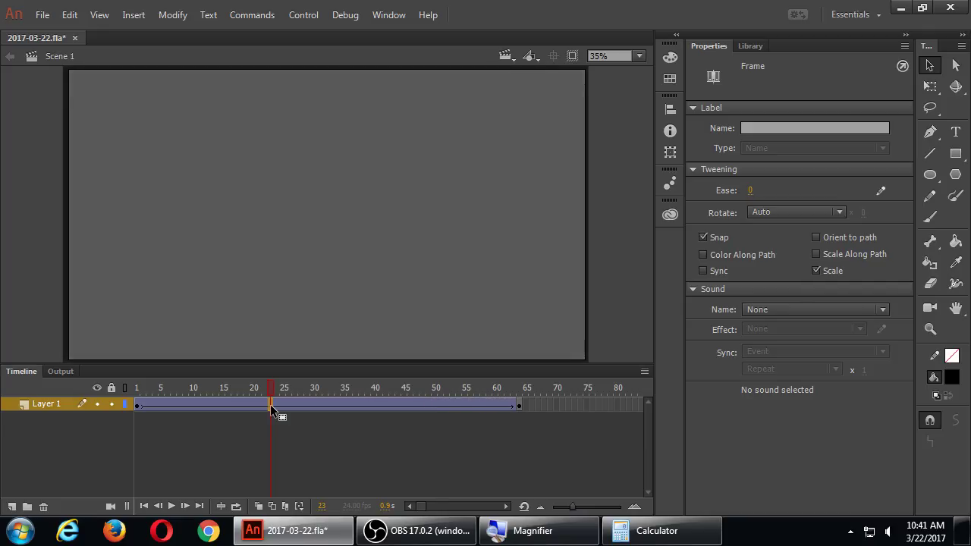
{"action": "key", "text": "F5"}
{"action": "key", "text": "F5"}
{"action": "key", "text": "F5"}
{"action": "key", "text": "F5"}
{"action": "key", "text": "F5"}
{"action": "key", "text": "F5"}
{"action": "key", "text": "F5"}
{"action": "key", "text": "F5"}
{"action": "key", "text": "F5"}
{"action": "key", "text": "F5"}
{"action": "key", "text": "F5"}
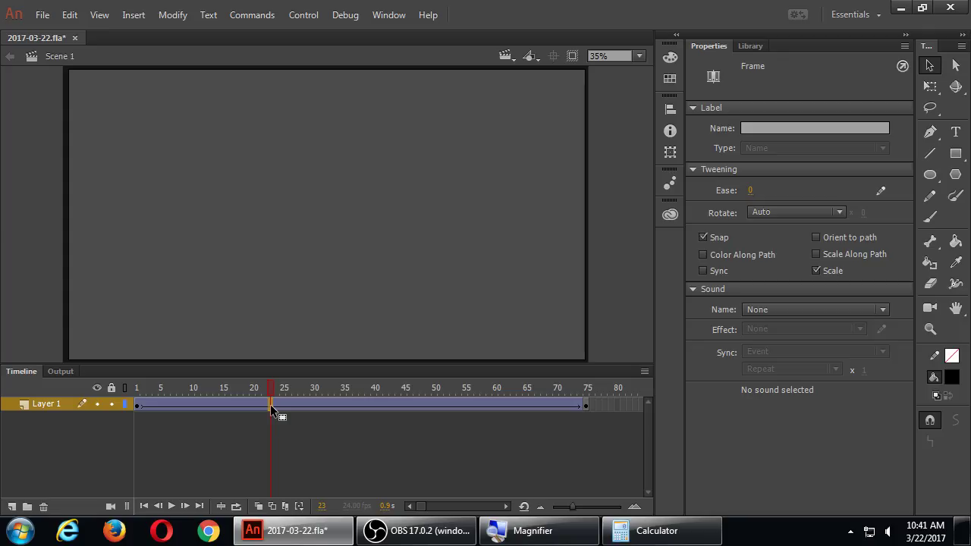
{"action": "left_click", "coordinate": [138, 391]}
{"action": "key", "text": "Return"}
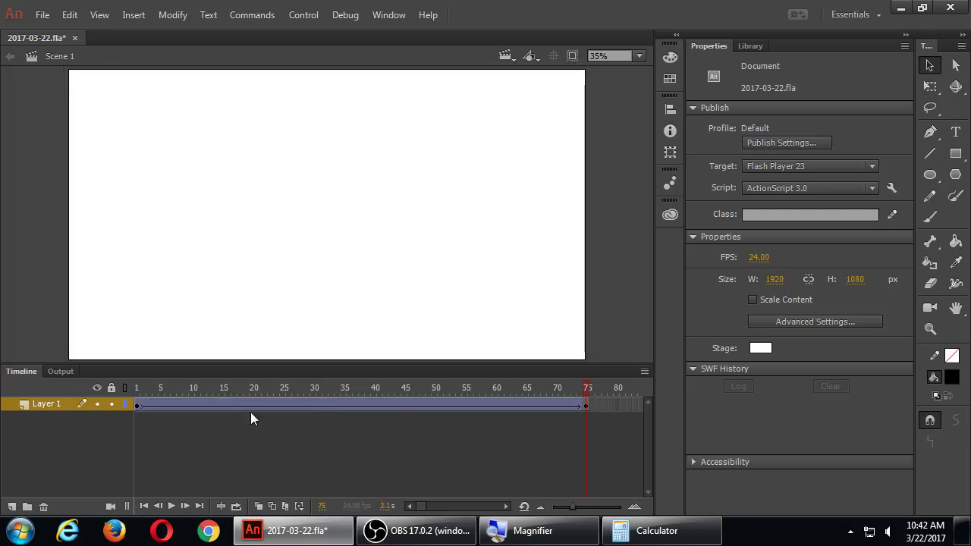
{"action": "left_click", "coordinate": [317, 405]}
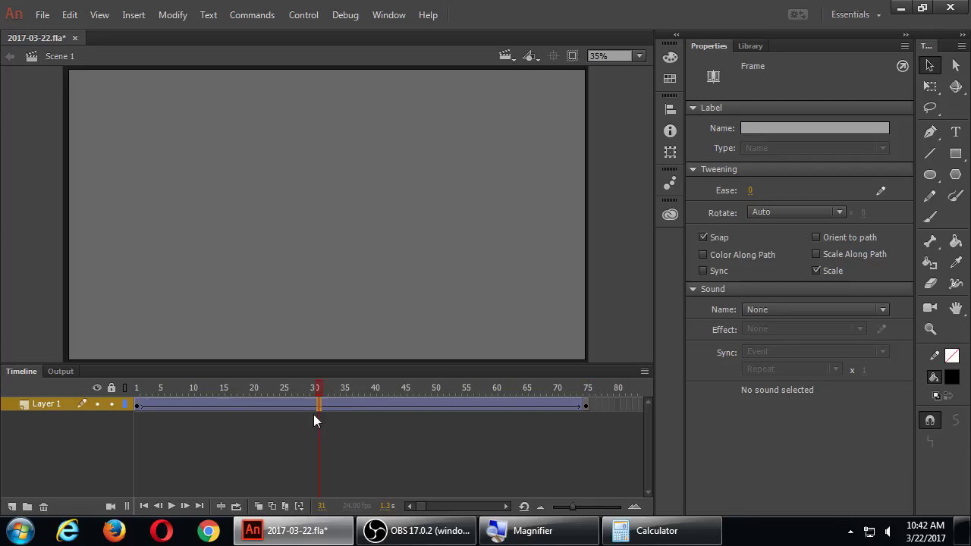
{"action": "left_click_drag", "start_coordinate": [176, 405], "coordinate": [471, 406]}
Step: Remove the selected frames 8–57 from Layer 1's tween and replay the shortened fade
{"action": "right_click", "coordinate": [421, 404]}
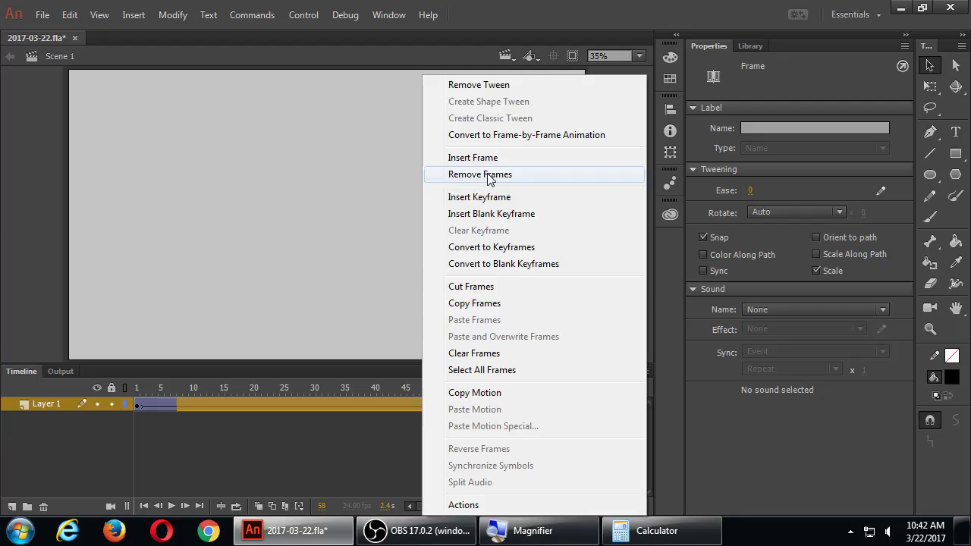
{"action": "left_click", "coordinate": [487, 179]}
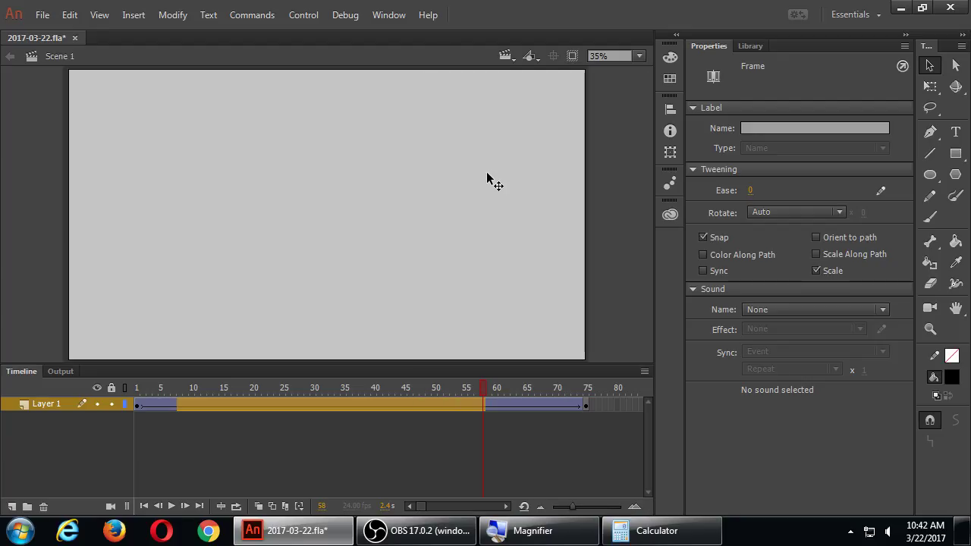
{"action": "left_click", "coordinate": [487, 177]}
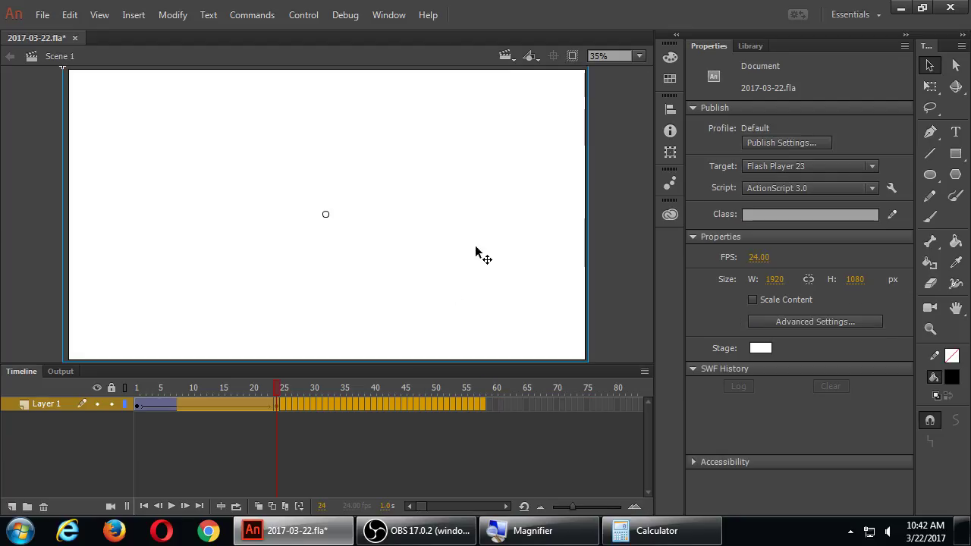
{"action": "left_click", "coordinate": [313, 406]}
{"action": "left_click", "coordinate": [275, 405]}
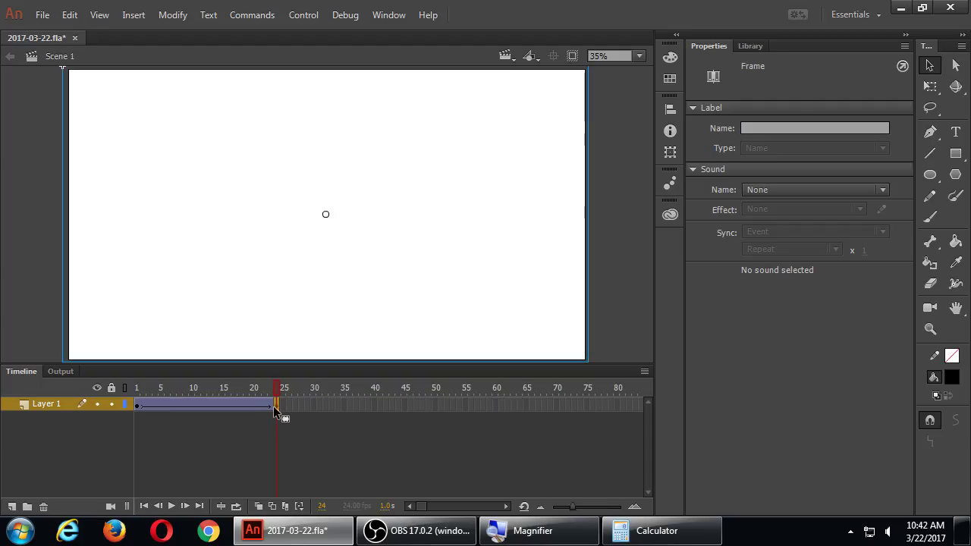
{"action": "key", "text": "Return"}
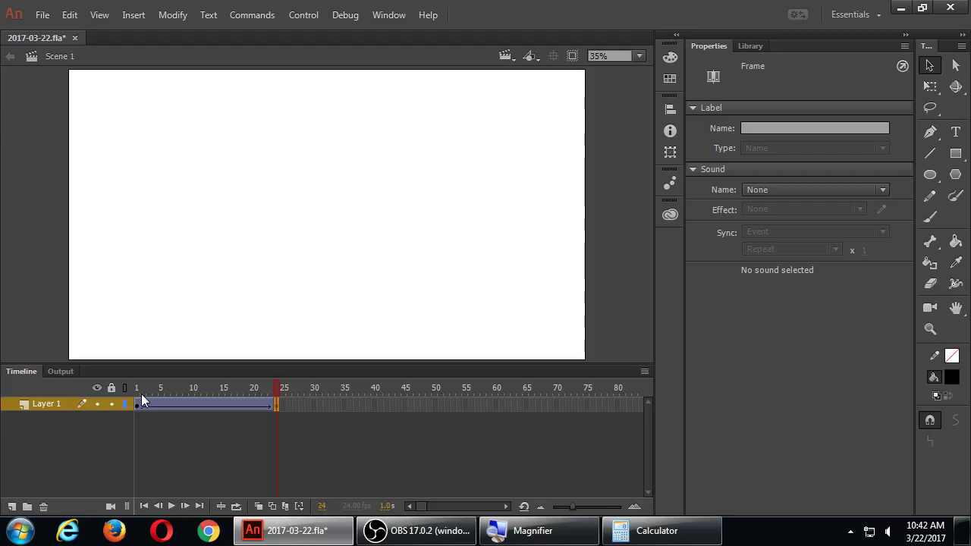
{"action": "key", "text": "Return"}
{"action": "key", "text": "Return"}
{"action": "key", "text": "Return"}
Step: Extend the tween with F5 so it ends at frame 50, and save the file
{"action": "left_click", "coordinate": [222, 404]}
{"action": "key", "text": "F5"}
{"action": "key", "text": "F5"}
{"action": "key", "text": "F5"}
{"action": "key", "text": "F5"}
{"action": "key", "text": "F5"}
{"action": "key", "text": "F5"}
{"action": "key", "text": "F5"}
{"action": "key", "text": "F5"}
{"action": "key", "text": "F5"}
{"action": "key", "text": "F5"}
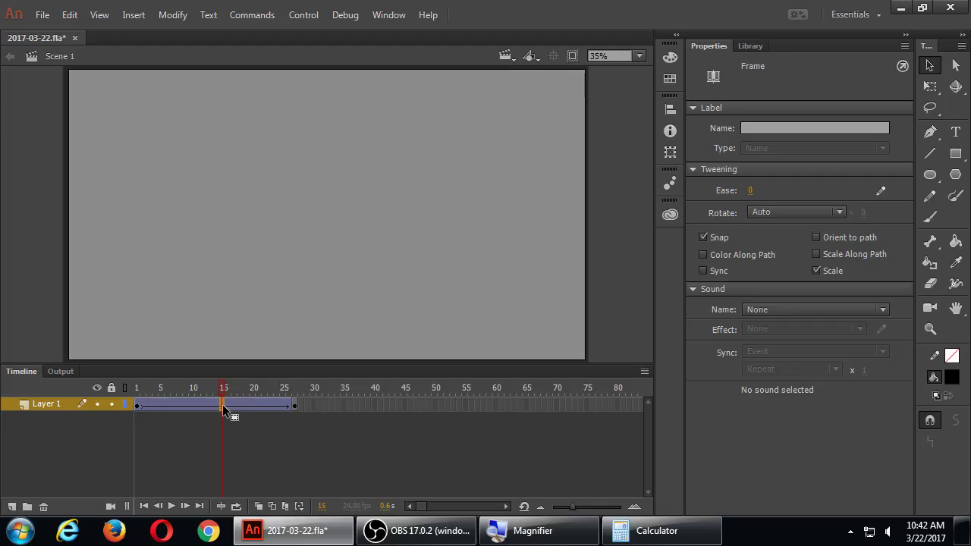
{"action": "key", "text": "F5"}
{"action": "key", "text": "F5"}
{"action": "key", "text": "F5"}
{"action": "key", "text": "F5"}
{"action": "key", "text": "F5"}
{"action": "key", "text": "F5"}
{"action": "key", "text": "F5"}
{"action": "key", "text": "F5"}
{"action": "key", "text": "F5"}
{"action": "key", "text": "F5"}
{"action": "key", "text": "F5"}
{"action": "key", "text": "F5"}
{"action": "key", "text": "F5"}
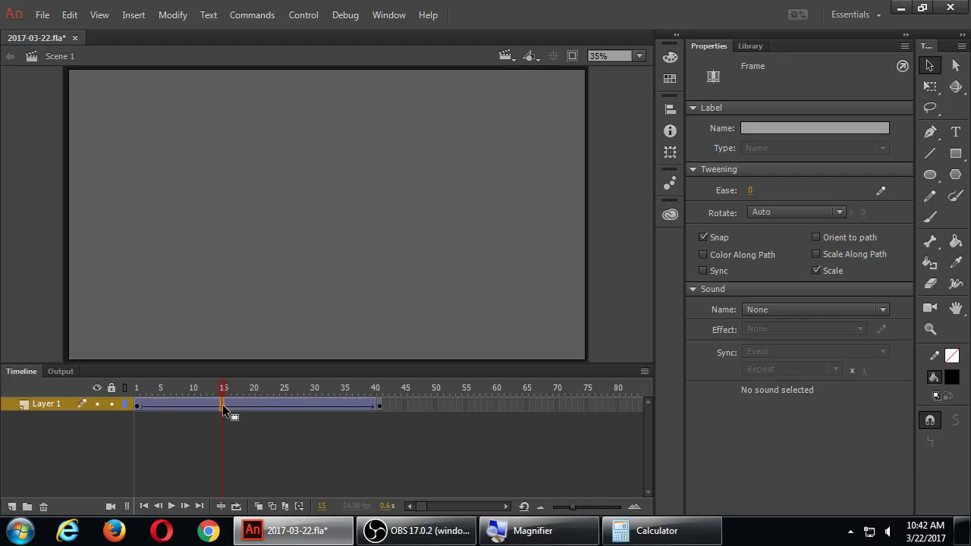
{"action": "key", "text": "F5"}
{"action": "key", "text": "F5"}
{"action": "key", "text": "F5"}
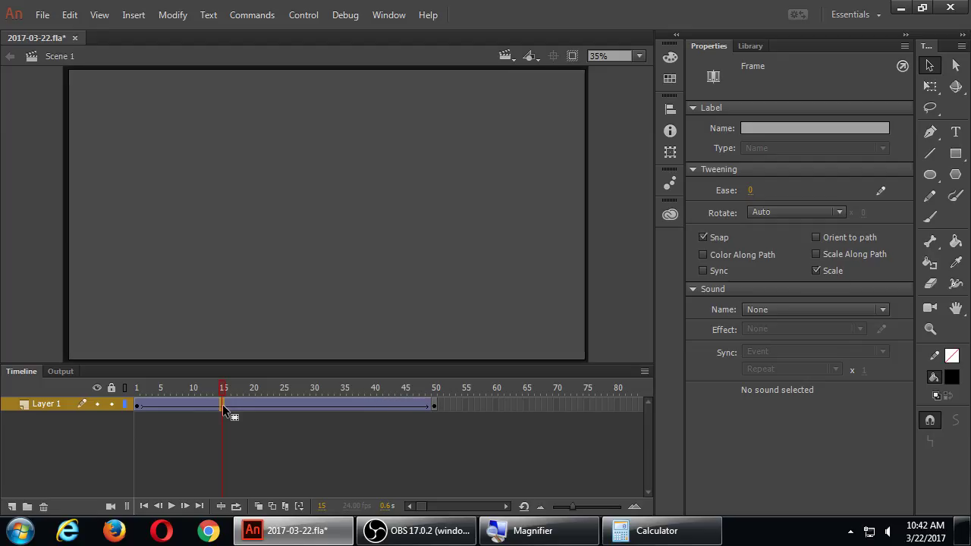
{"action": "key", "text": "ctrl+s"}
Step: Open the Scene panel from the Window menu and move it to the workspace's lower right
{"action": "left_click", "coordinate": [390, 17]}
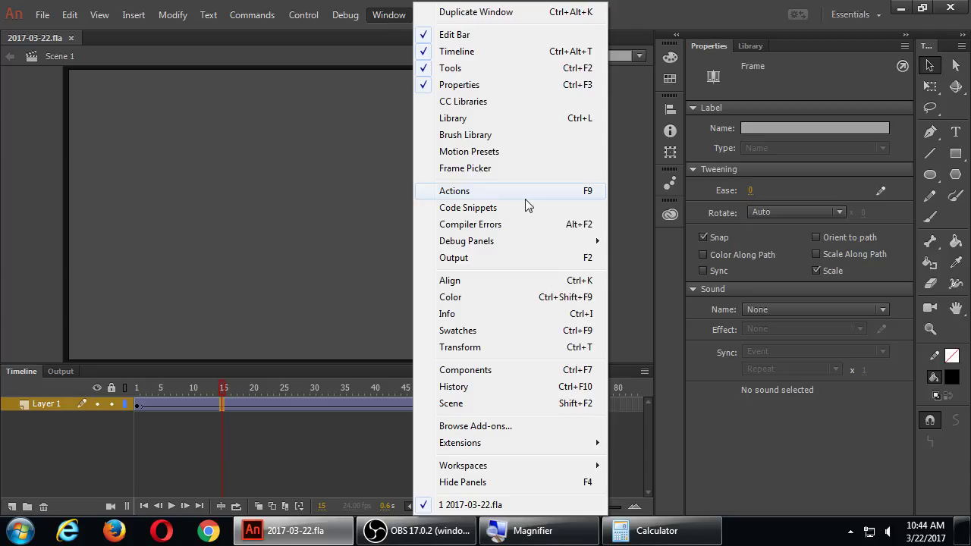
{"action": "left_click", "coordinate": [455, 406]}
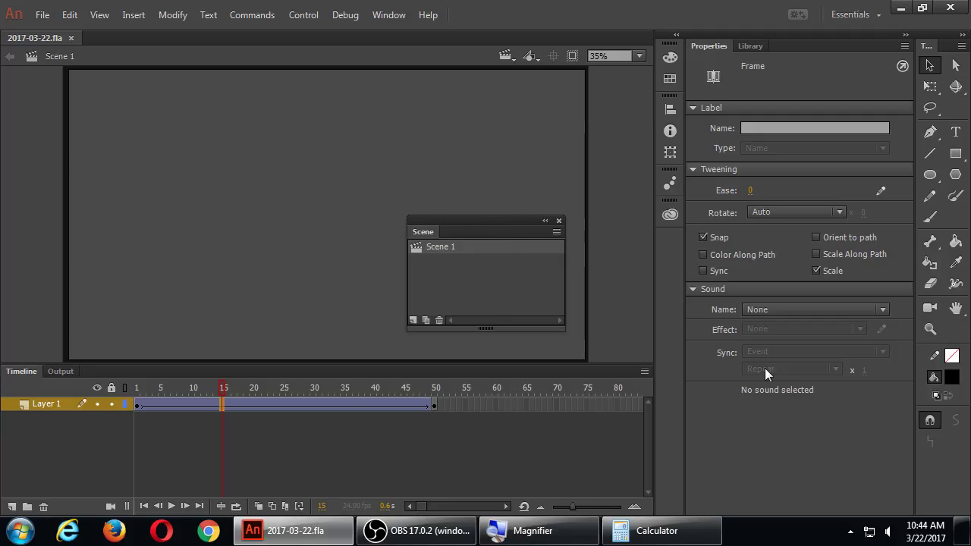
{"action": "left_click_drag", "start_coordinate": [501, 225], "coordinate": [806, 399]}
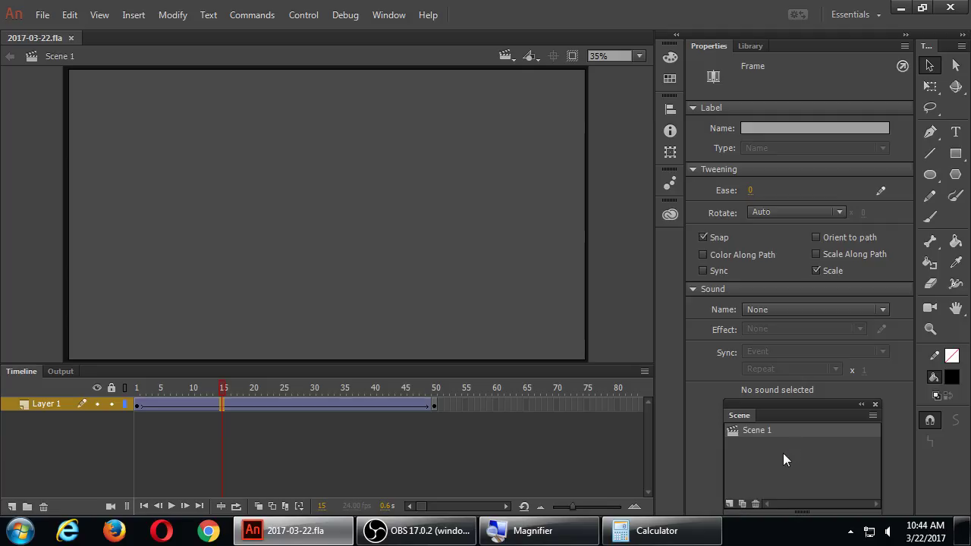
{"action": "left_click", "coordinate": [138, 399]}
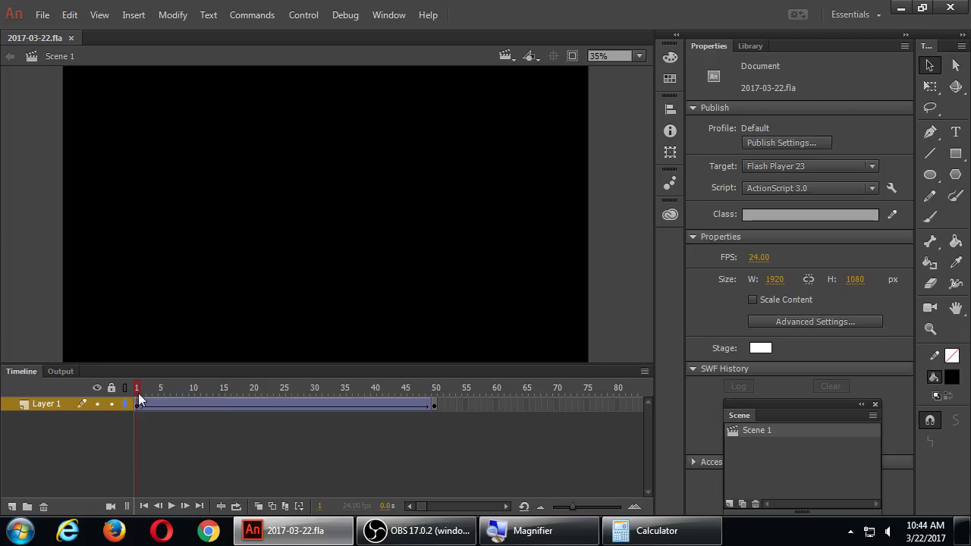
{"action": "key", "text": "Return"}
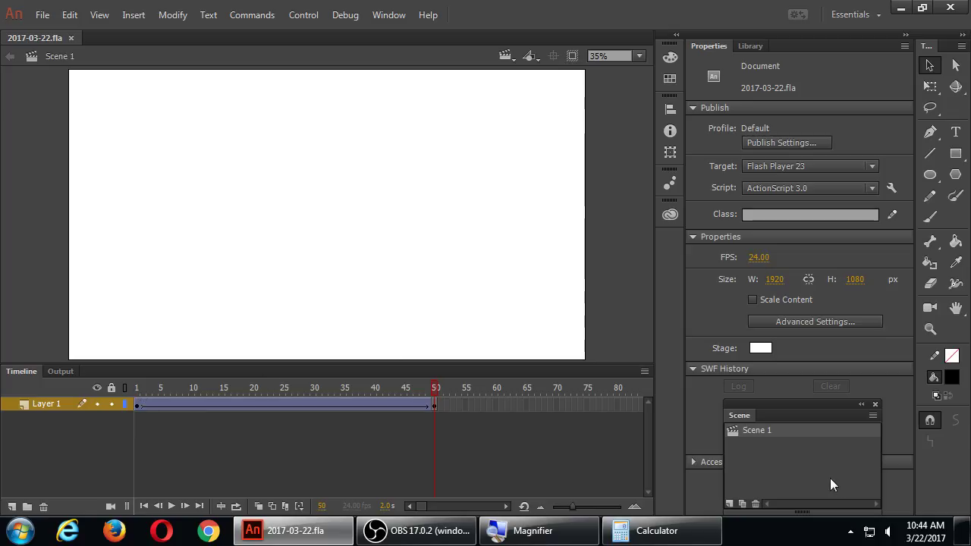
{"action": "left_click", "coordinate": [735, 432]}
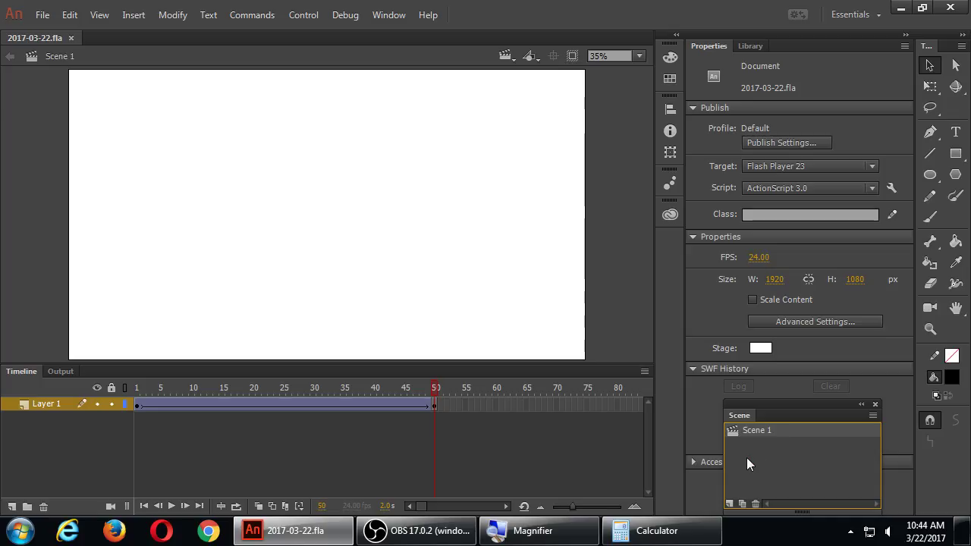
Step: Add Scene 2 with the Scene panel's Add Scene button and save the document
{"action": "left_click", "coordinate": [729, 504]}
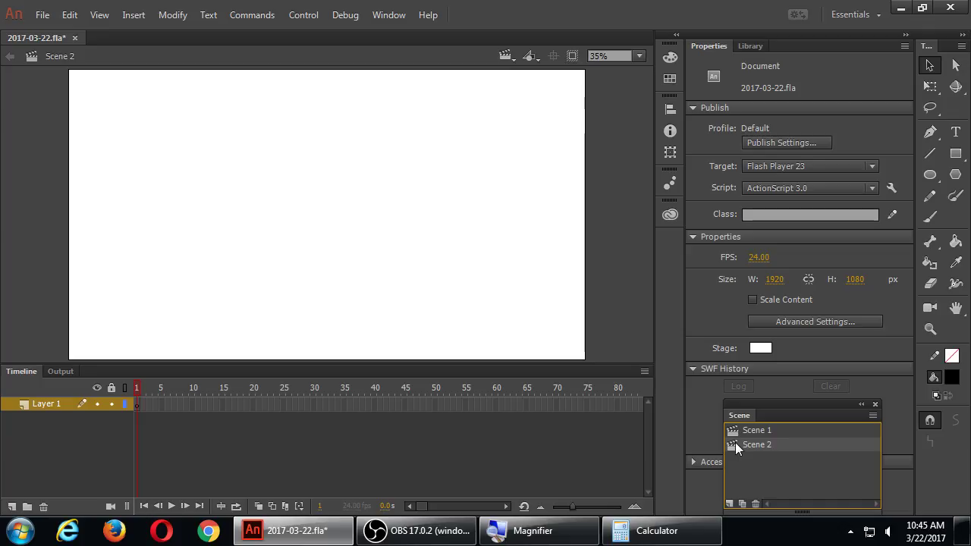
{"action": "key", "text": "ctrl+s"}
Step: Show the Library panel with its blackbg symbol and close the floating Scene panel
{"action": "left_click", "coordinate": [754, 46]}
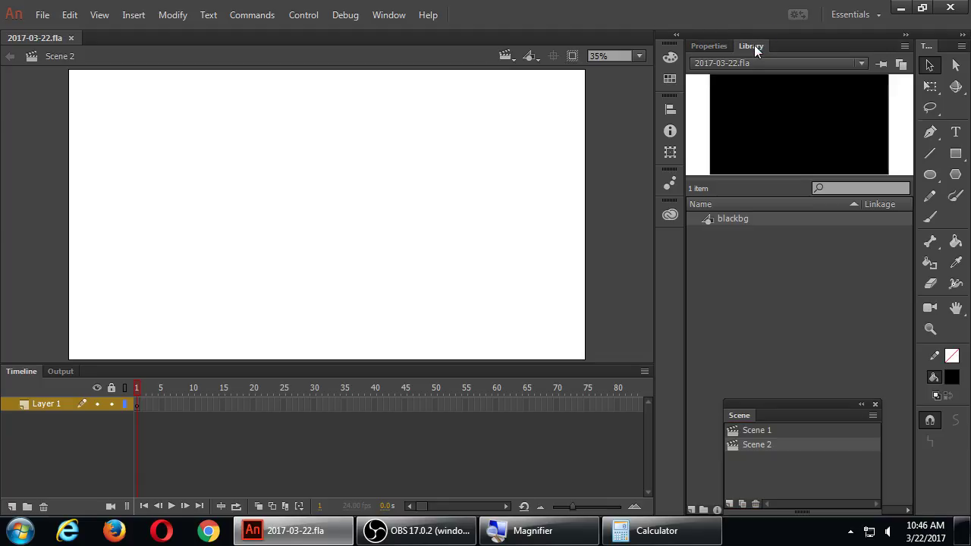
{"action": "left_click", "coordinate": [874, 403]}
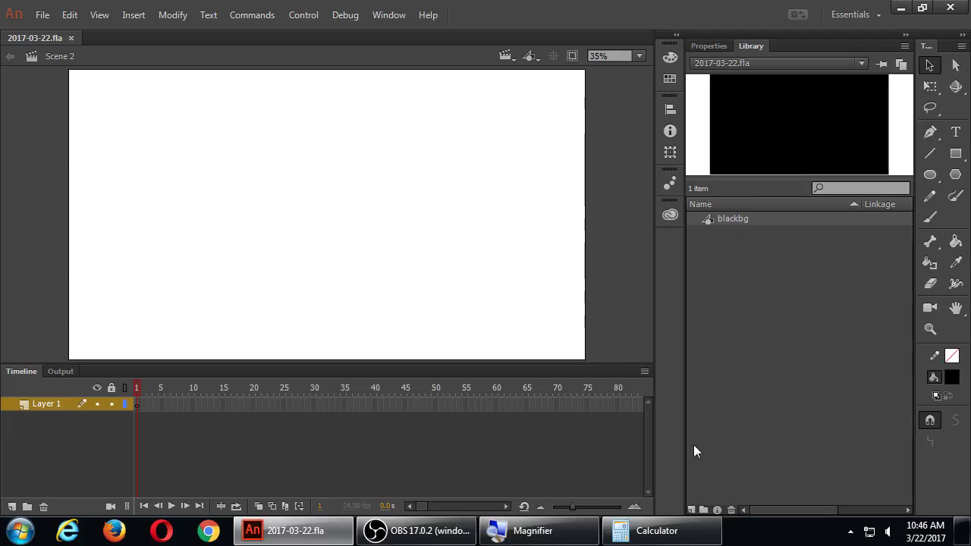
Step: Create a new Graphic symbol named 'ship' from the Library's New Symbol button
{"action": "left_click", "coordinate": [691, 509]}
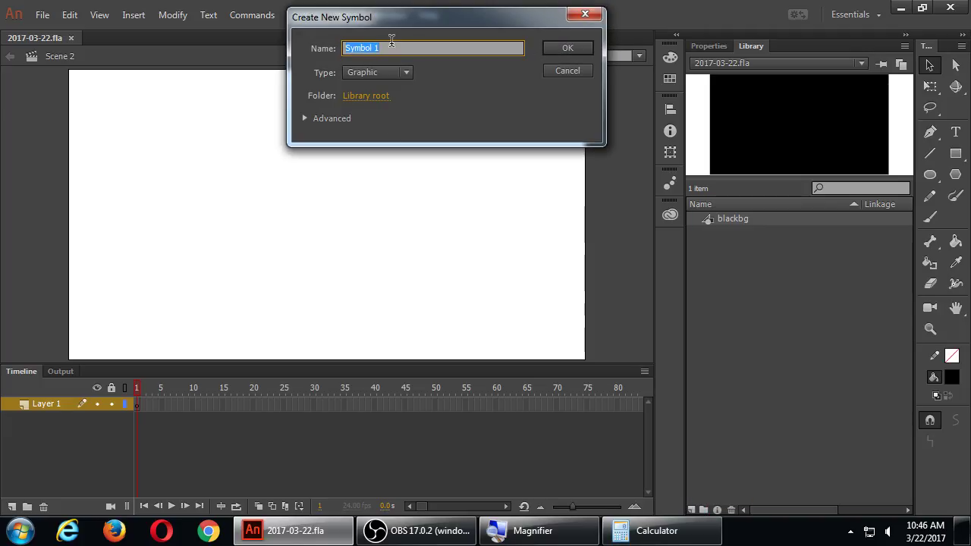
{"action": "key", "text": "super+plus"}
{"action": "type", "text": "ship"}
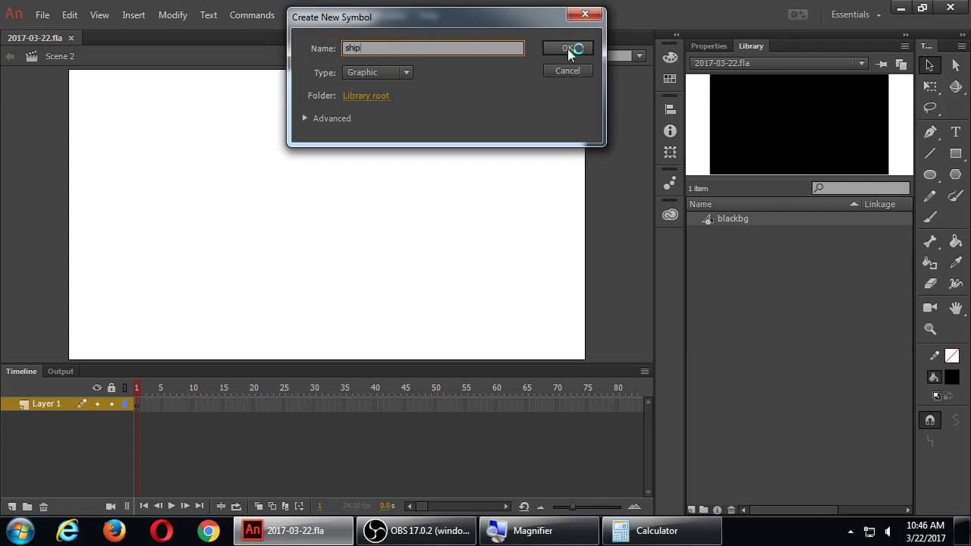
{"action": "left_click", "coordinate": [685, 50]}
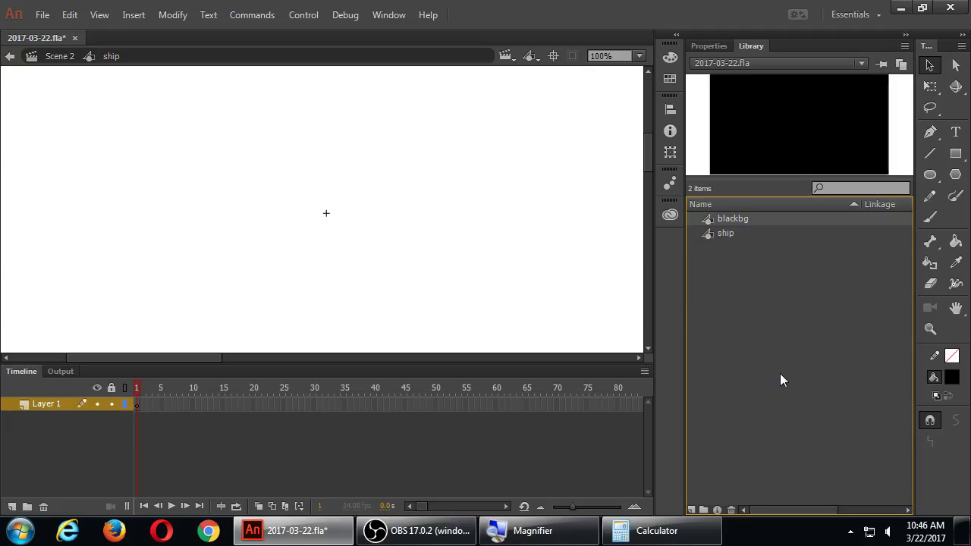
Step: Brush-paint the ship's cockpit and side panels, discarding unwanted strokes, then save
{"action": "left_click", "coordinate": [930, 216]}
{"action": "left_click", "coordinate": [929, 483]}
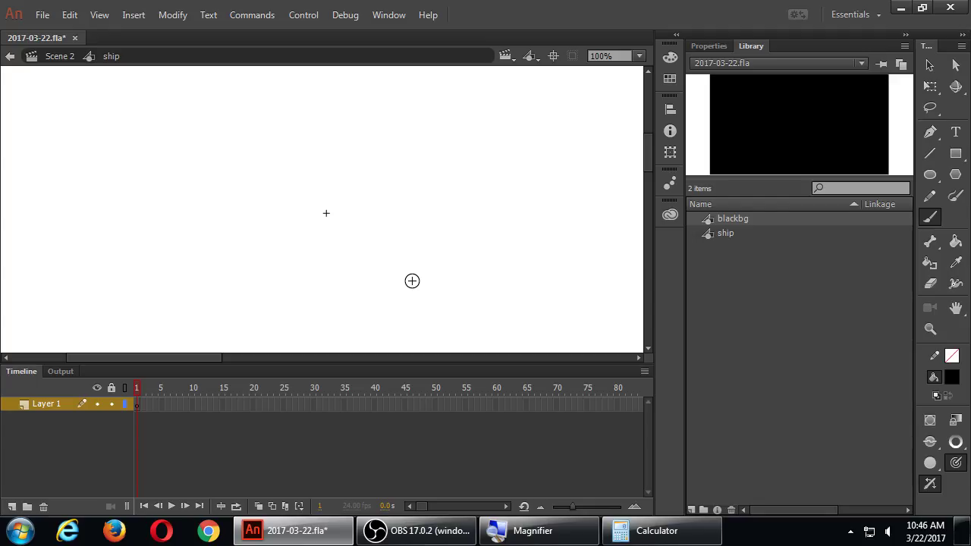
{"action": "mouse_move", "coordinate": [220, 198]}
{"action": "left_mouse_down"}
{"action": "mouse_move", "coordinate": [247, 195]}
{"action": "mouse_move", "coordinate": [346, 222]}
{"action": "mouse_move", "coordinate": [242, 235]}
{"action": "mouse_move", "coordinate": [221, 196]}
{"action": "mouse_move", "coordinate": [283, 195]}
{"action": "mouse_move", "coordinate": [242, 216]}
{"action": "mouse_move", "coordinate": [260, 223]}
{"action": "left_mouse_up"}
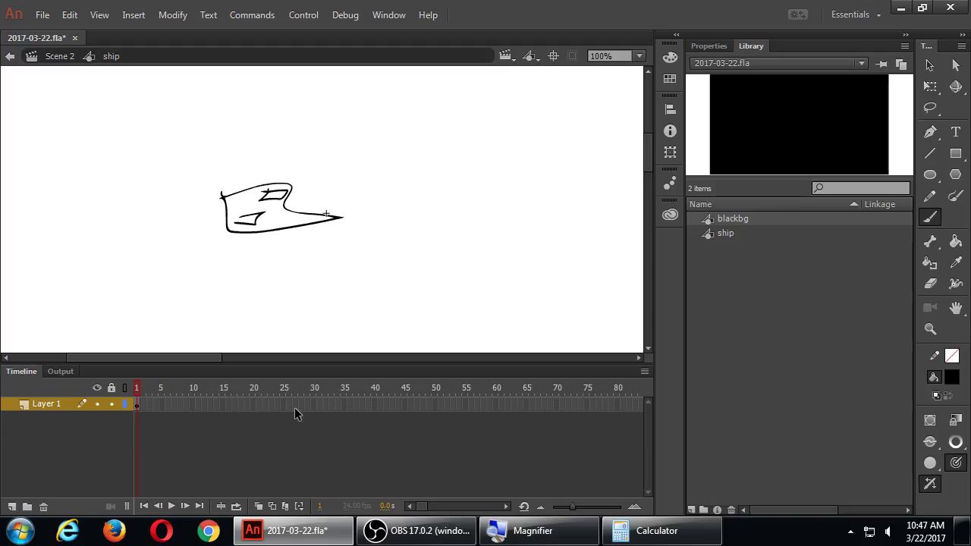
{"action": "key", "text": "Delete"}
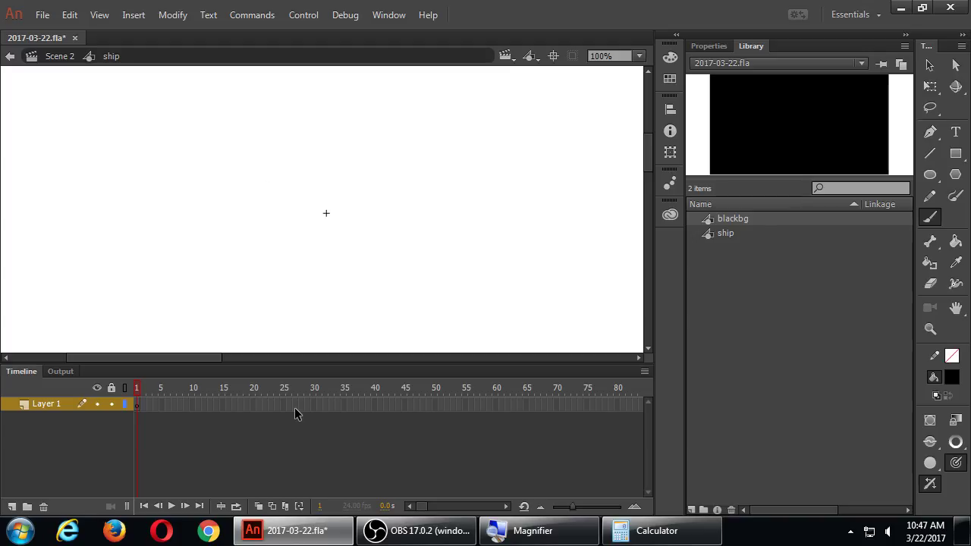
{"action": "mouse_move", "coordinate": [330, 196]}
{"action": "left_mouse_down"}
{"action": "mouse_move", "coordinate": [307, 205]}
{"action": "mouse_move", "coordinate": [330, 200]}
{"action": "mouse_move", "coordinate": [361, 220]}
{"action": "mouse_move", "coordinate": [348, 224]}
{"action": "mouse_move", "coordinate": [366, 217]}
{"action": "mouse_move", "coordinate": [364, 179]}
{"action": "mouse_move", "coordinate": [367, 249]}
{"action": "mouse_move", "coordinate": [355, 244]}
{"action": "mouse_move", "coordinate": [351, 212]}
{"action": "mouse_move", "coordinate": [296, 212]}
{"action": "mouse_move", "coordinate": [298, 222]}
{"action": "mouse_move", "coordinate": [289, 185]}
{"action": "mouse_move", "coordinate": [283, 239]}
{"action": "mouse_move", "coordinate": [299, 183]}
{"action": "mouse_move", "coordinate": [288, 174]}
{"action": "mouse_move", "coordinate": [280, 238]}
{"action": "mouse_move", "coordinate": [292, 232]}
{"action": "mouse_move", "coordinate": [299, 198]}
{"action": "mouse_move", "coordinate": [322, 212]}
{"action": "left_mouse_up"}
{"action": "key", "text": "ctrl+z"}
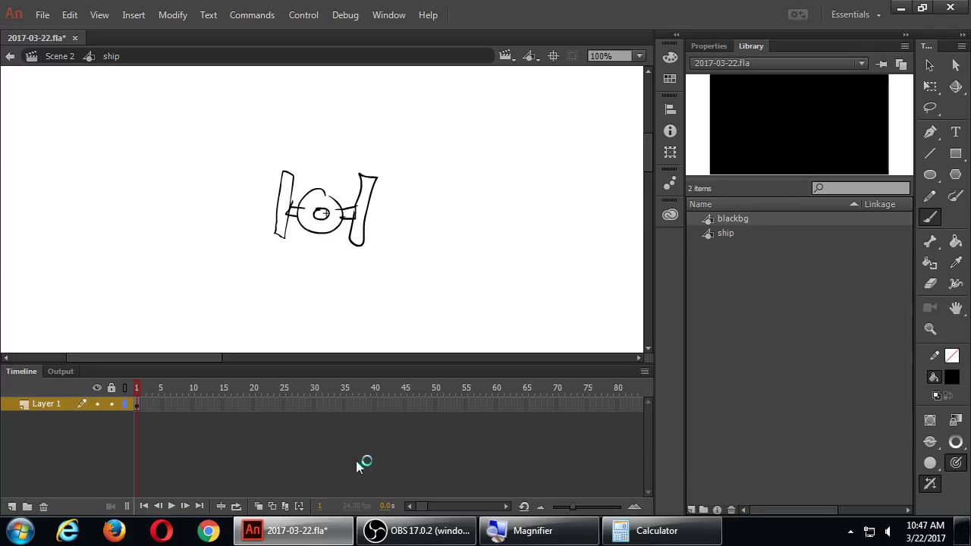
{"action": "key", "text": "ctrl+s"}
Step: Drag a ship instance from the Library to the stage's top-left corner and scale it up
{"action": "left_click", "coordinate": [10, 57]}
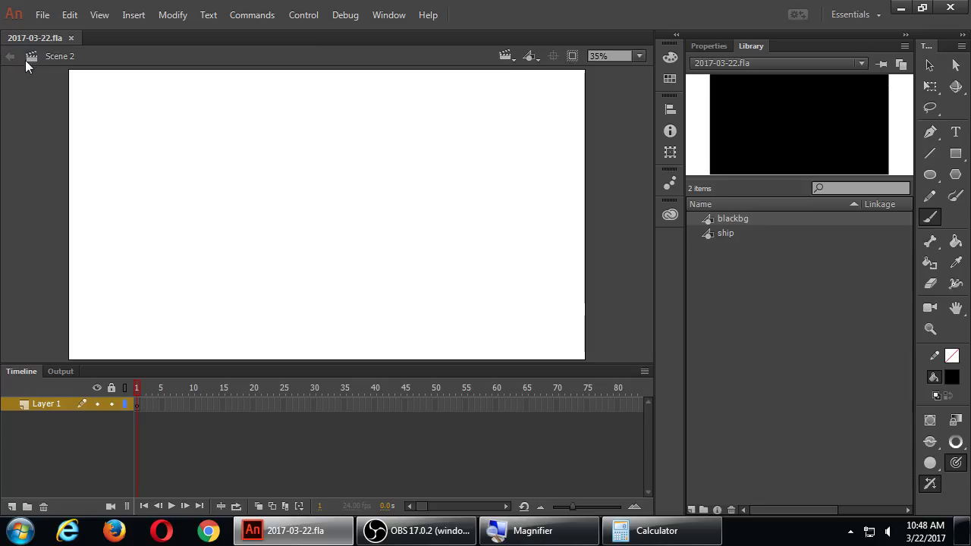
{"action": "left_click", "coordinate": [721, 233]}
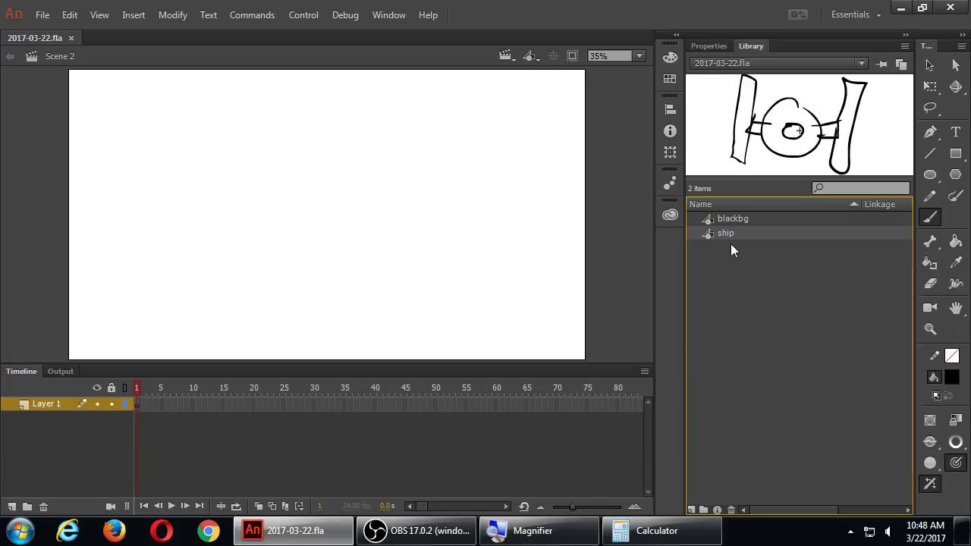
{"action": "left_click_drag", "start_coordinate": [717, 241], "coordinate": [39, 125]}
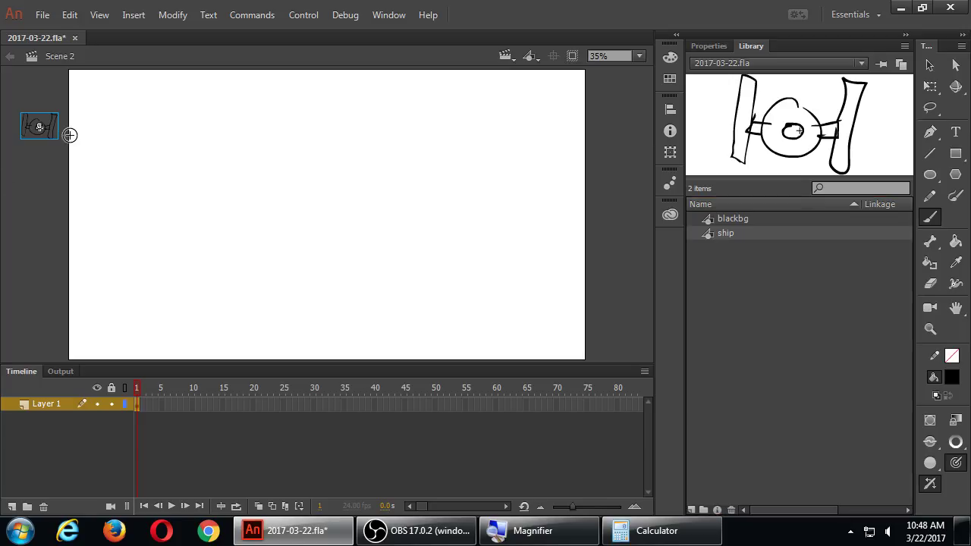
{"action": "key", "text": "q"}
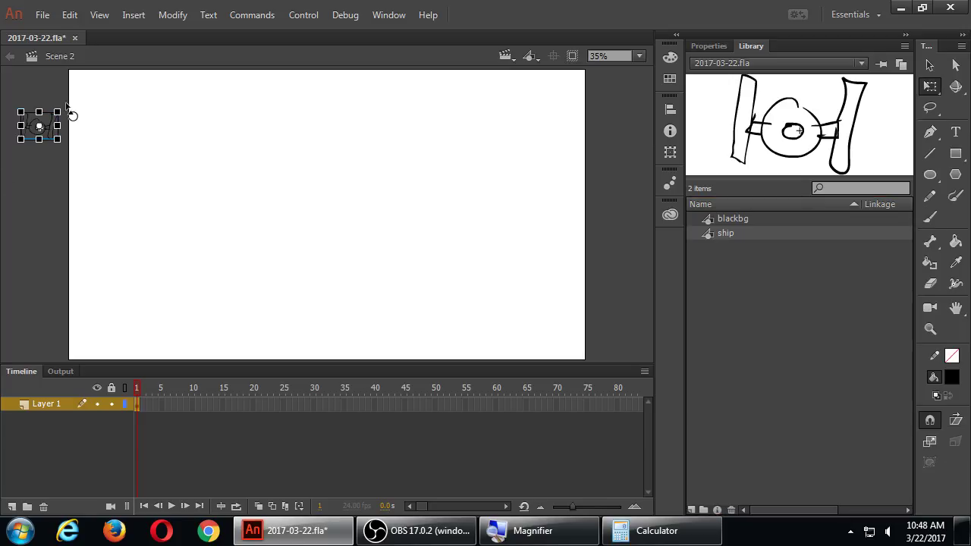
{"action": "left_click_drag", "start_coordinate": [57, 112], "coordinate": [78, 97]}
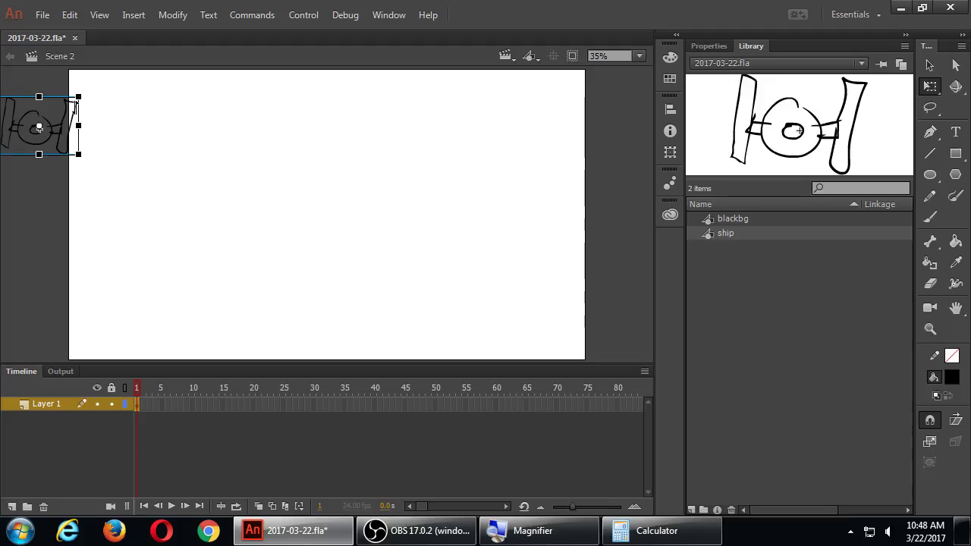
{"action": "left_click_drag", "start_coordinate": [68, 134], "coordinate": [60, 112]}
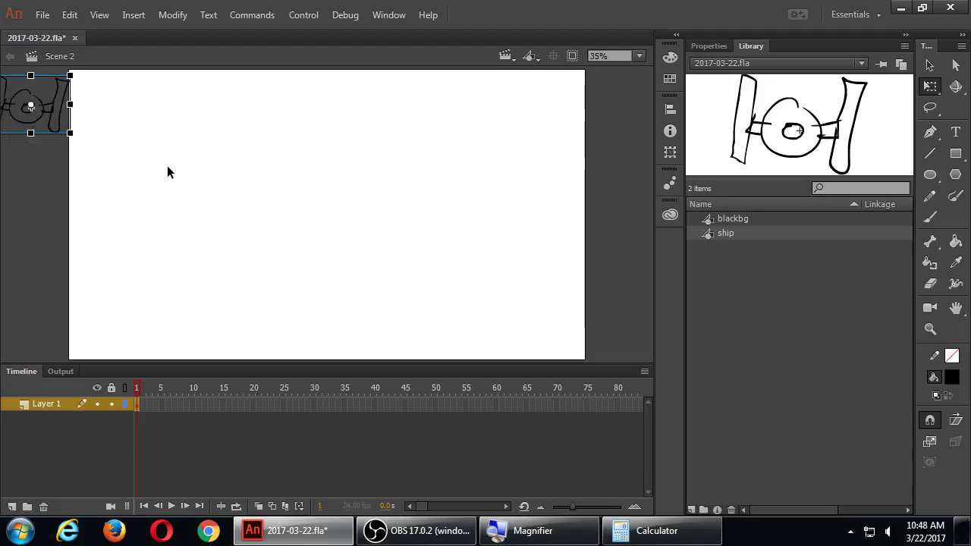
{"action": "key", "text": "v"}
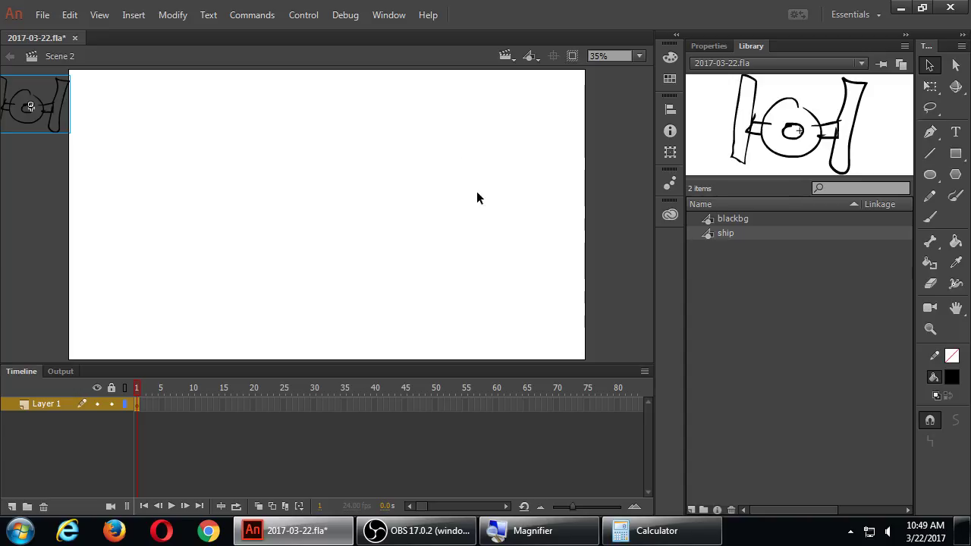
Step: At frame 75 on Layer 1, move the ship past the stage's bottom-right corner
{"action": "left_click", "coordinate": [587, 407]}
{"action": "key", "text": "F5"}
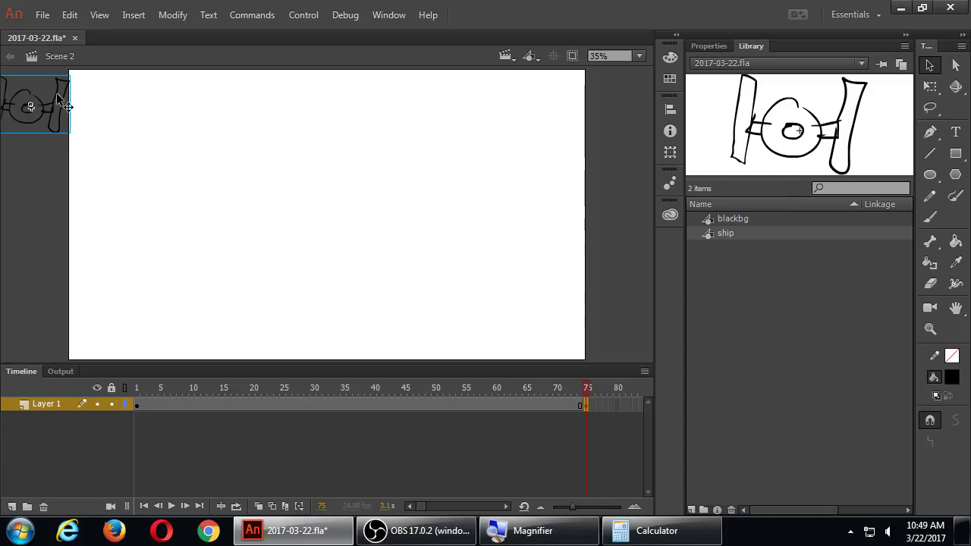
{"action": "left_click_drag", "start_coordinate": [55, 106], "coordinate": [594, 331]}
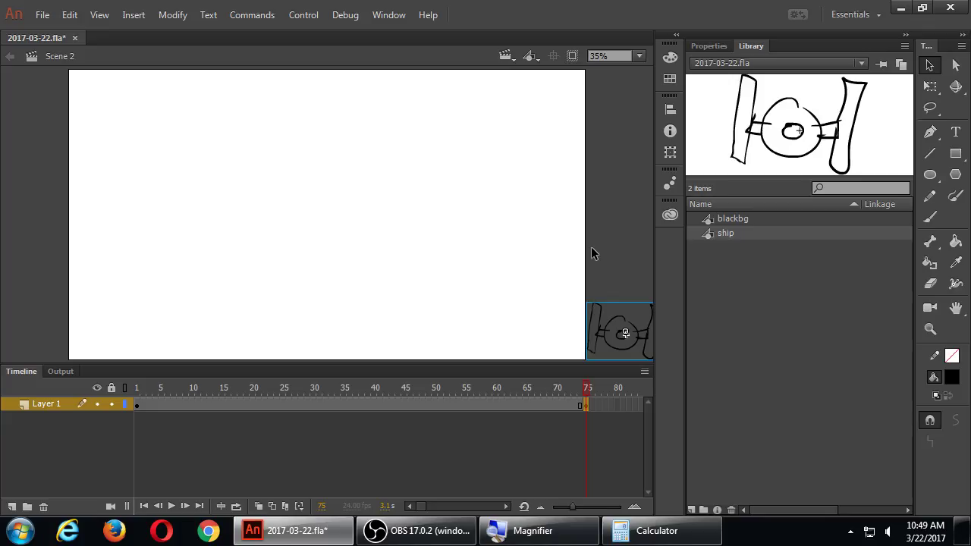
Step: Create a classic tween across frames 1–75 and preview it from frame 1
{"action": "right_click", "coordinate": [327, 406]}
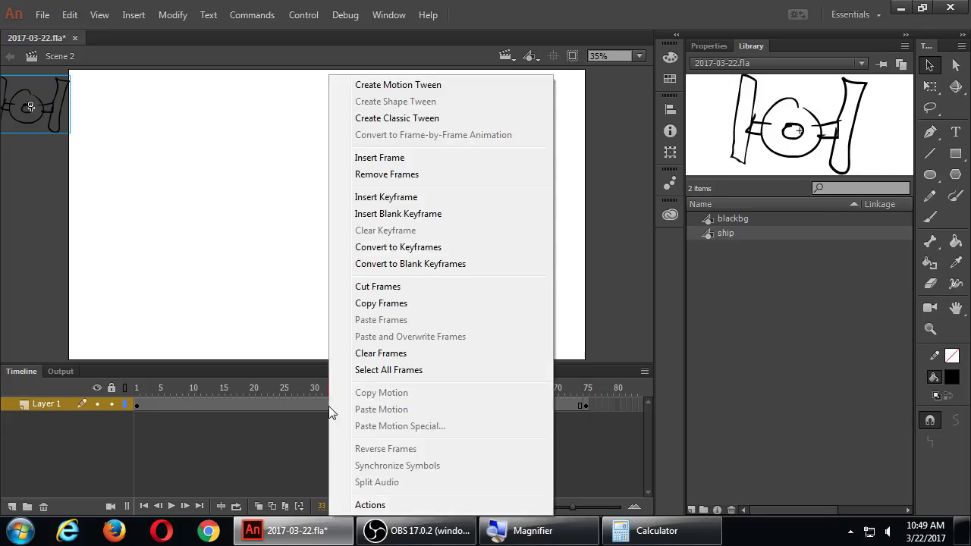
{"action": "left_click", "coordinate": [386, 120]}
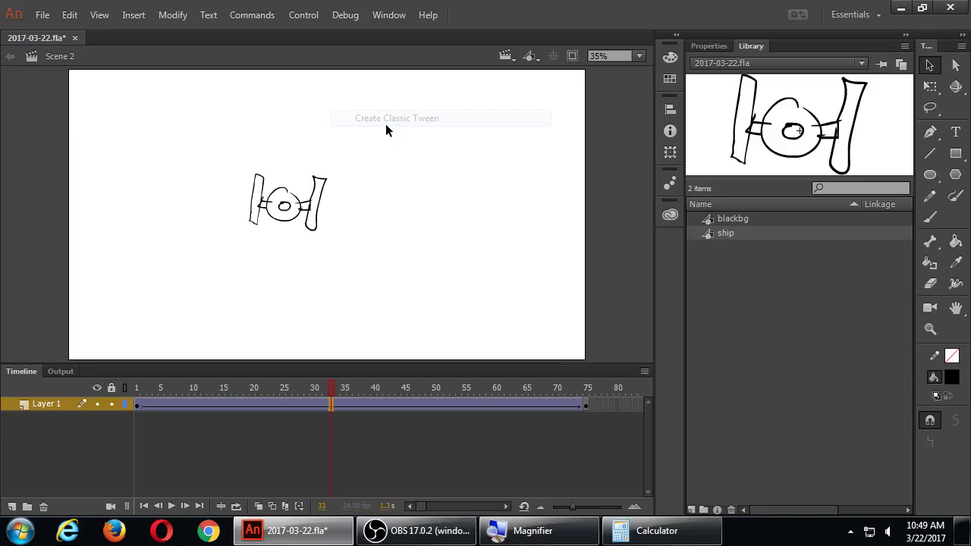
{"action": "left_click", "coordinate": [137, 390]}
{"action": "key", "text": "Return"}
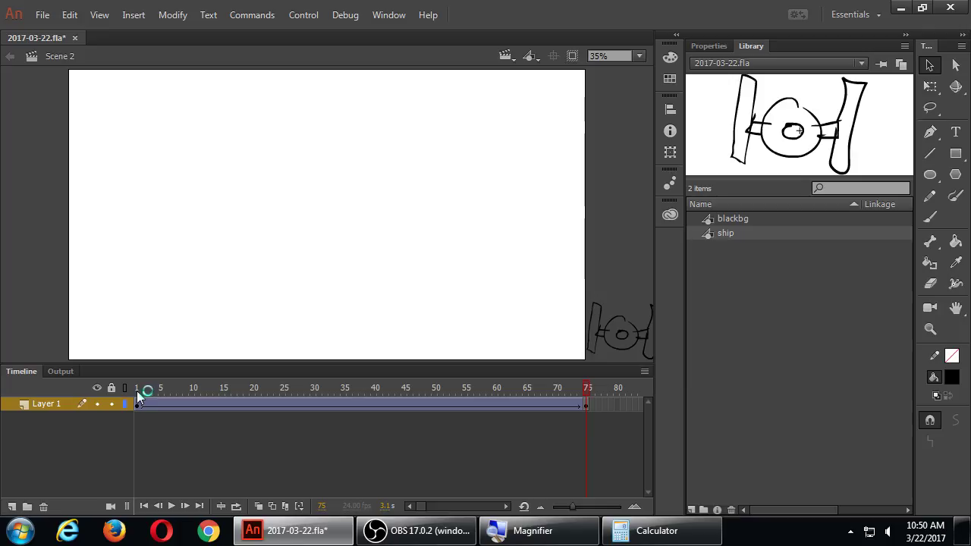
Step: Save the document and begin renaming Layer 1 to ship
{"action": "key", "text": "ctrl+s"}
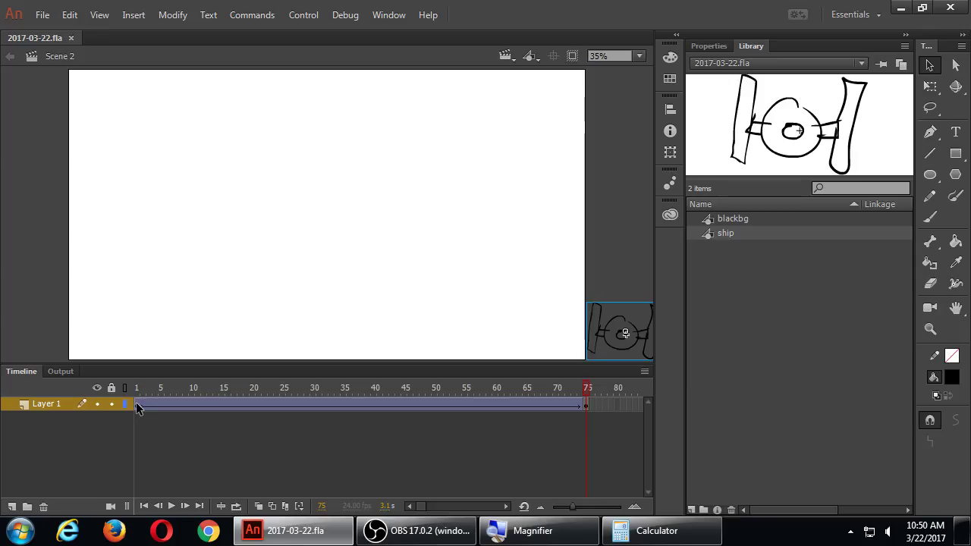
{"action": "left_click", "coordinate": [137, 405]}
{"action": "double_click", "coordinate": [49, 404]}
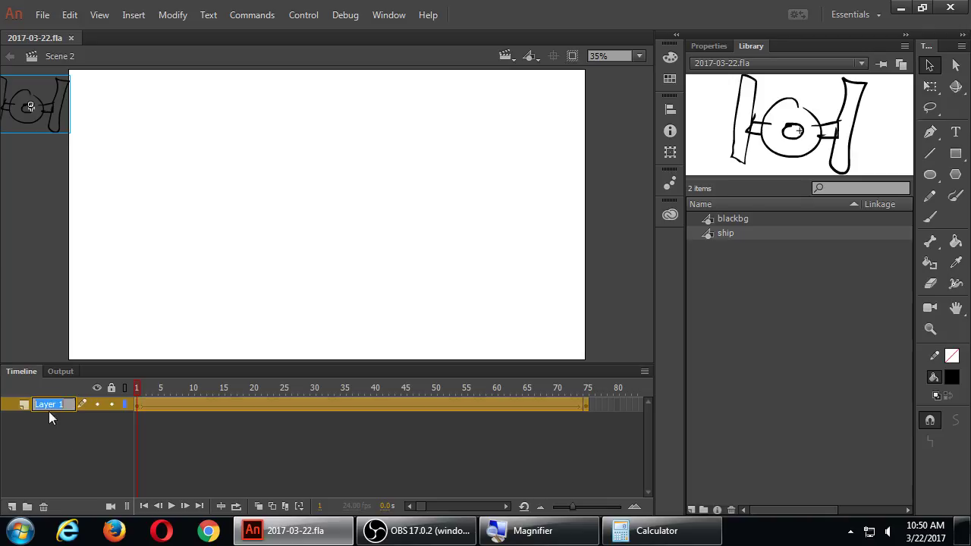
Step: Name Layer 1 'ship', fixing the typo, and lock the layer
{"action": "type", "text": "ship"}
{"action": "key", "text": "BackSpace"}
{"action": "key", "text": "BackSpace"}
{"action": "key", "text": "BackSpace"}
{"action": "key", "text": "BackSpace"}
{"action": "type", "text": "ship"}
{"action": "key", "text": "Return"}
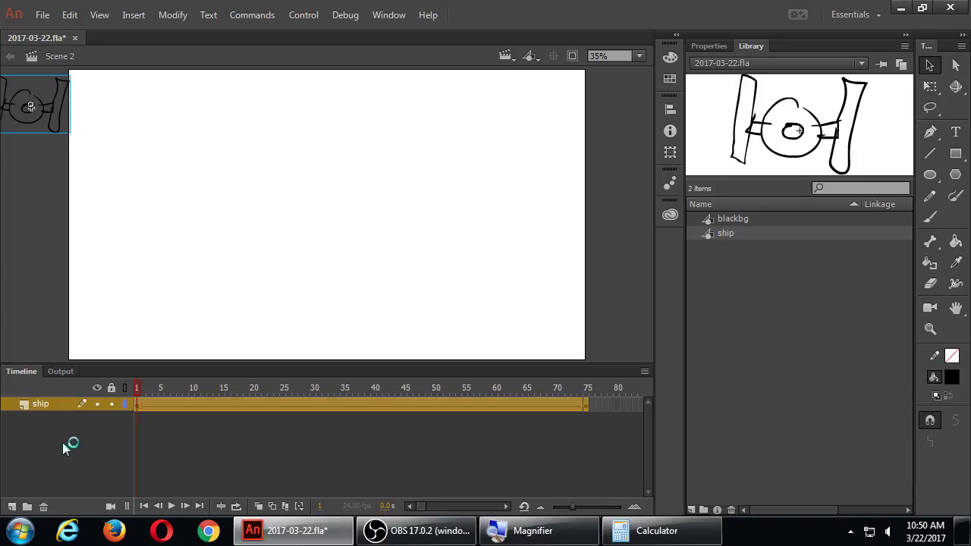
{"action": "left_click", "coordinate": [111, 404]}
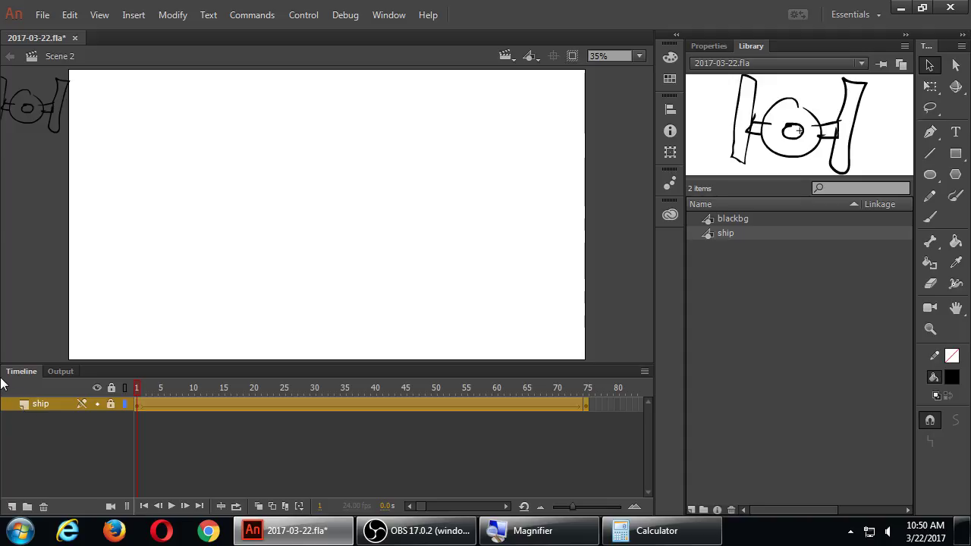
Step: Add a Classic Motion Guide layer above the ship layer from its context menu
{"action": "right_click", "coordinate": [23, 404]}
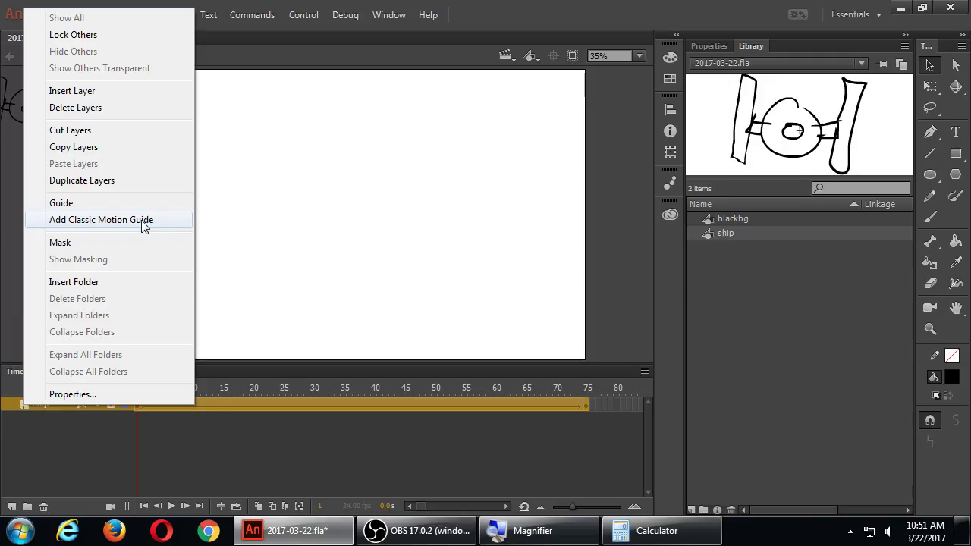
{"action": "left_click", "coordinate": [142, 221]}
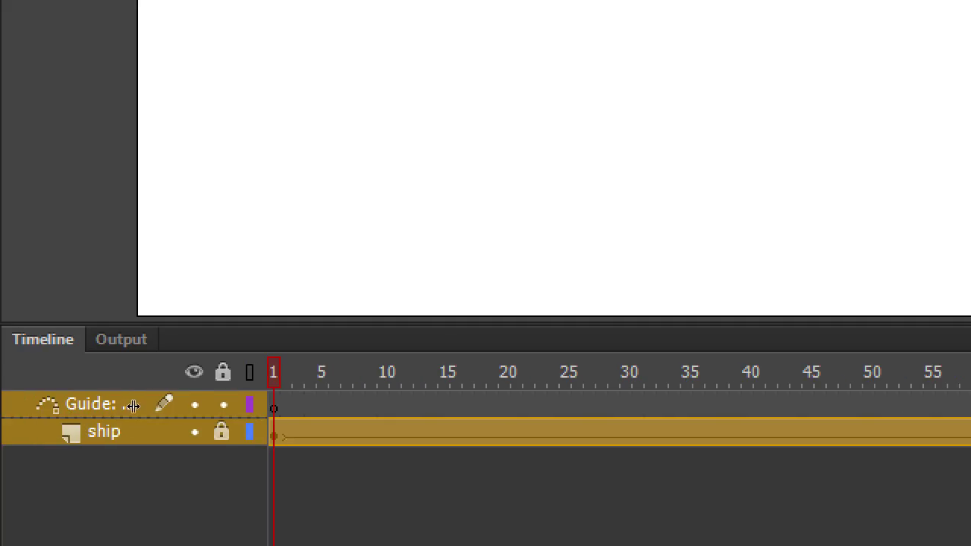
{"action": "left_click", "coordinate": [134, 403]}
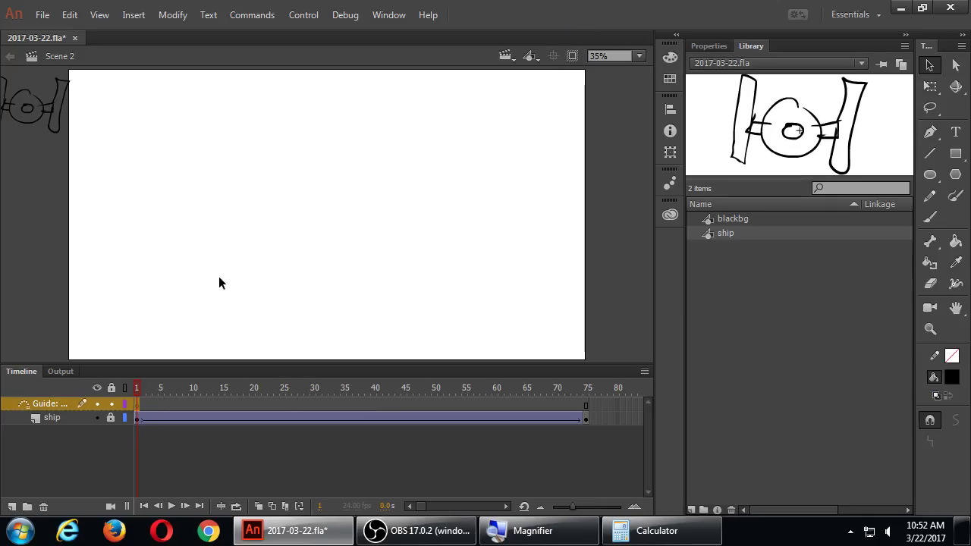
Step: Brush a zigzag stroke across the stage on the guide layer and play the timeline
{"action": "left_click", "coordinate": [937, 219]}
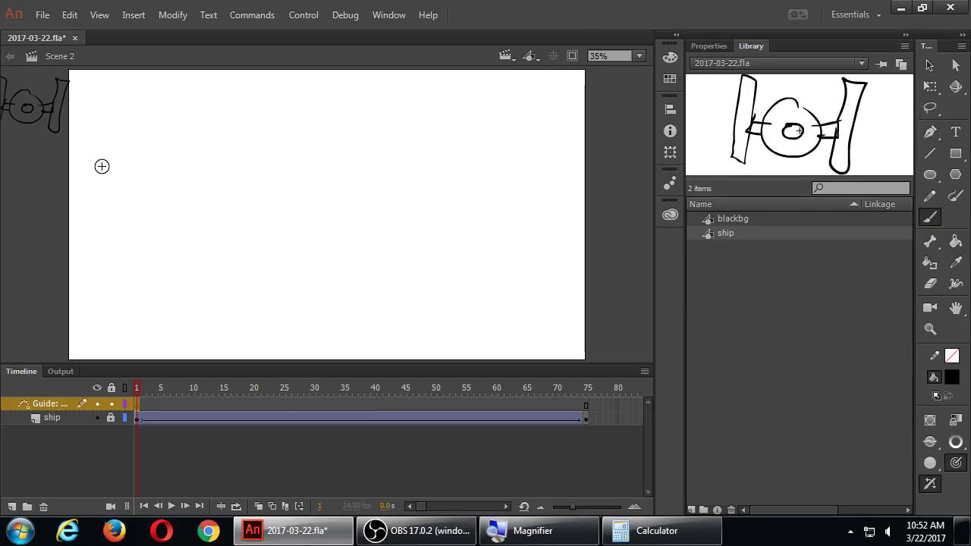
{"action": "mouse_move", "coordinate": [43, 151]}
{"action": "left_mouse_down"}
{"action": "mouse_move", "coordinate": [241, 132]}
{"action": "mouse_move", "coordinate": [574, 117]}
{"action": "mouse_move", "coordinate": [601, 132]}
{"action": "mouse_move", "coordinate": [604, 146]}
{"action": "mouse_move", "coordinate": [586, 167]}
{"action": "mouse_move", "coordinate": [186, 198]}
{"action": "mouse_move", "coordinate": [75, 230]}
{"action": "mouse_move", "coordinate": [49, 252]}
{"action": "mouse_move", "coordinate": [64, 285]}
{"action": "mouse_move", "coordinate": [119, 296]}
{"action": "mouse_move", "coordinate": [503, 299]}
{"action": "mouse_move", "coordinate": [623, 336]}
{"action": "left_mouse_up"}
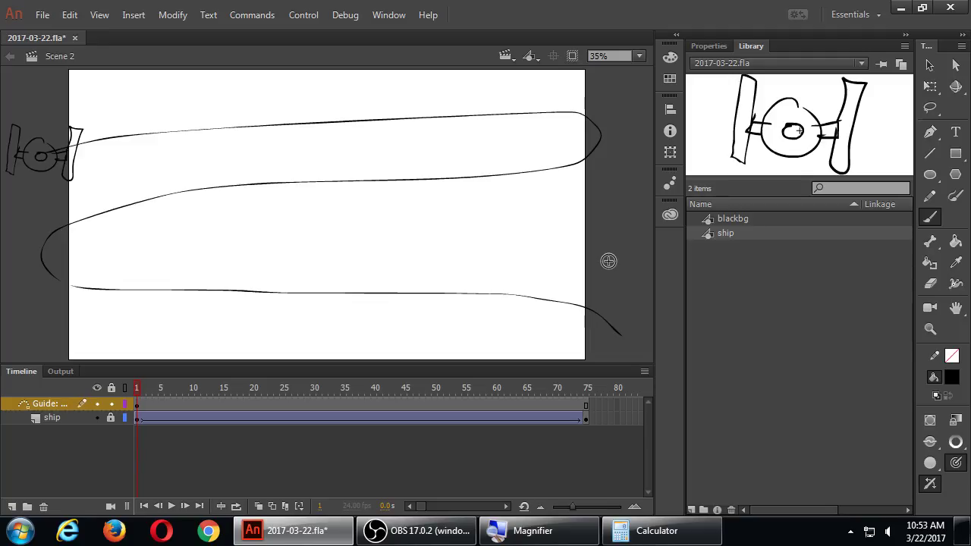
{"action": "key", "text": "Return"}
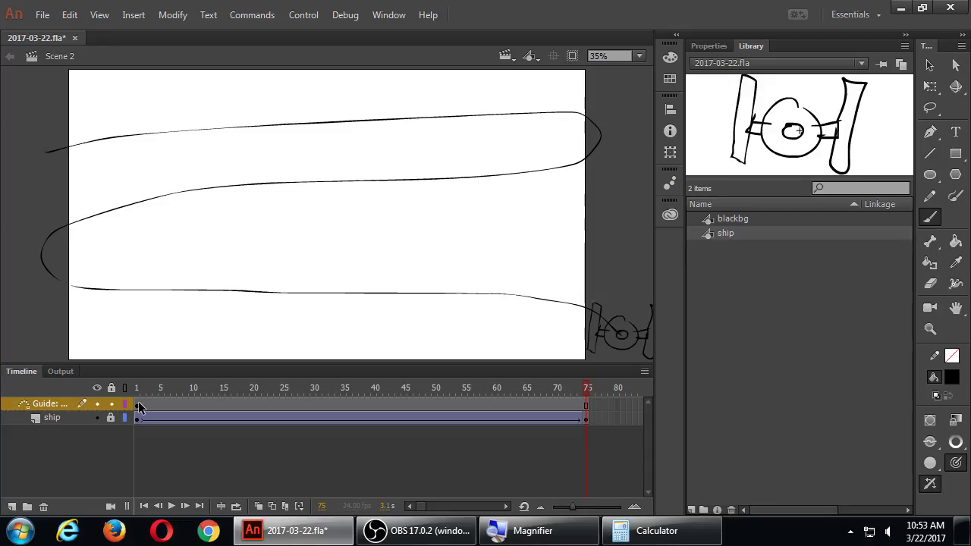
Step: Return to frame 1 and zoom to 100% to inspect the brushed path's left end
{"action": "left_click", "coordinate": [137, 404]}
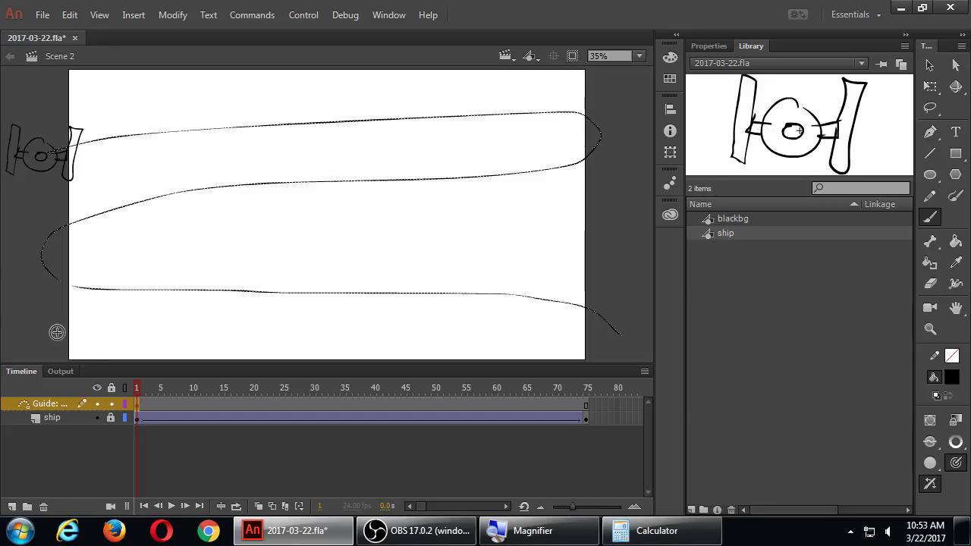
{"action": "key", "text": "z"}
{"action": "left_click", "coordinate": [60, 293]}
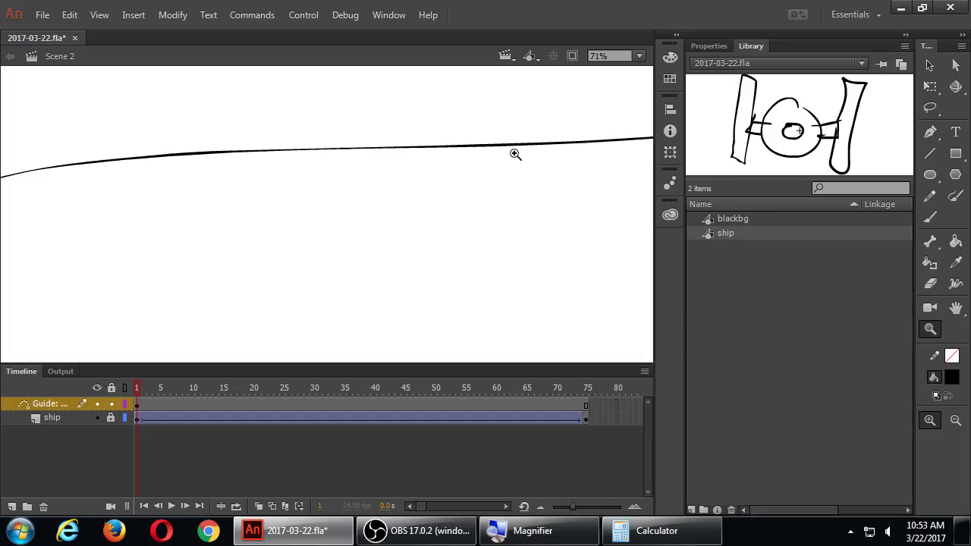
{"action": "key", "text": "h"}
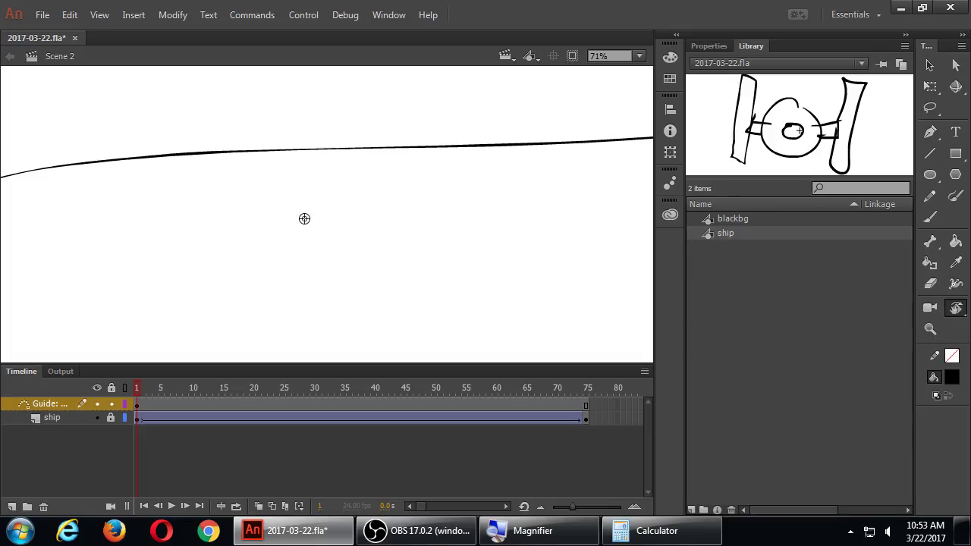
{"action": "left_click", "coordinate": [639, 56]}
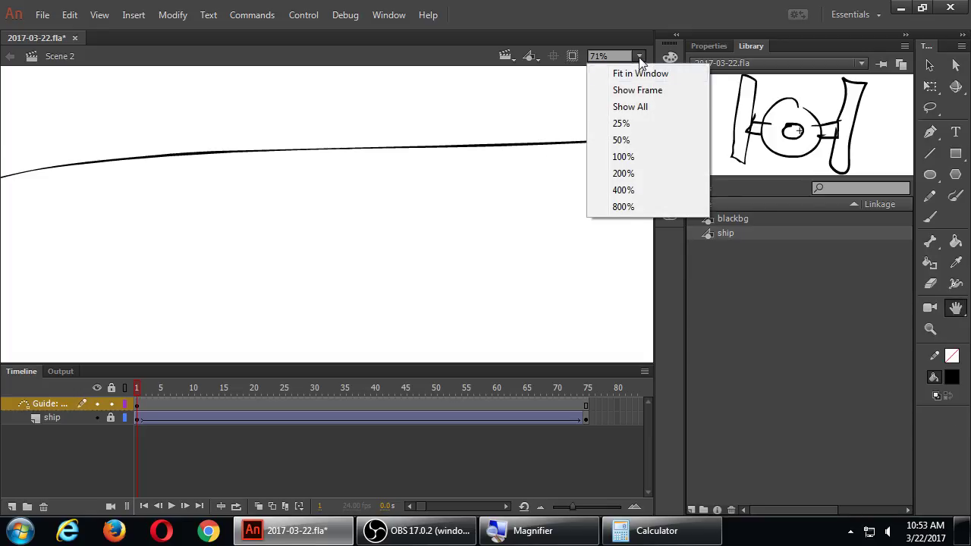
{"action": "left_click", "coordinate": [622, 156]}
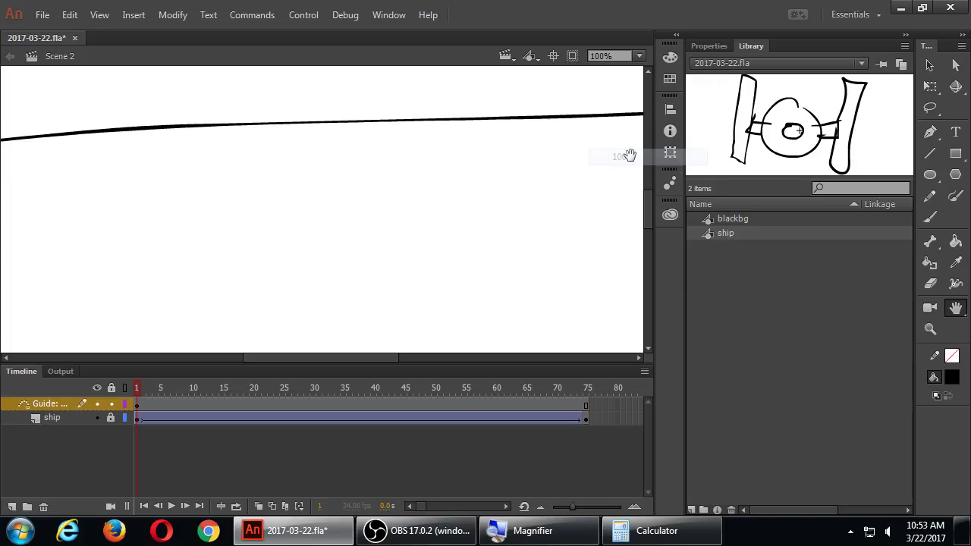
{"action": "left_click_drag", "start_coordinate": [281, 157], "coordinate": [490, 116]}
{"action": "left_click_drag", "start_coordinate": [307, 260], "coordinate": [352, 169]}
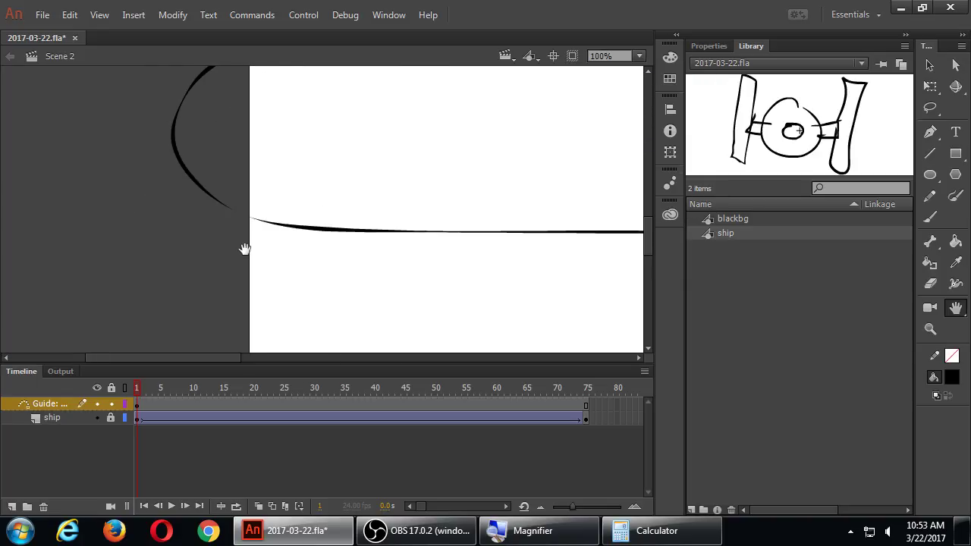
Step: Zoom back out, select the whole brushed guide path, and delete it
{"action": "key", "text": "v"}
{"action": "left_click", "coordinate": [279, 228]}
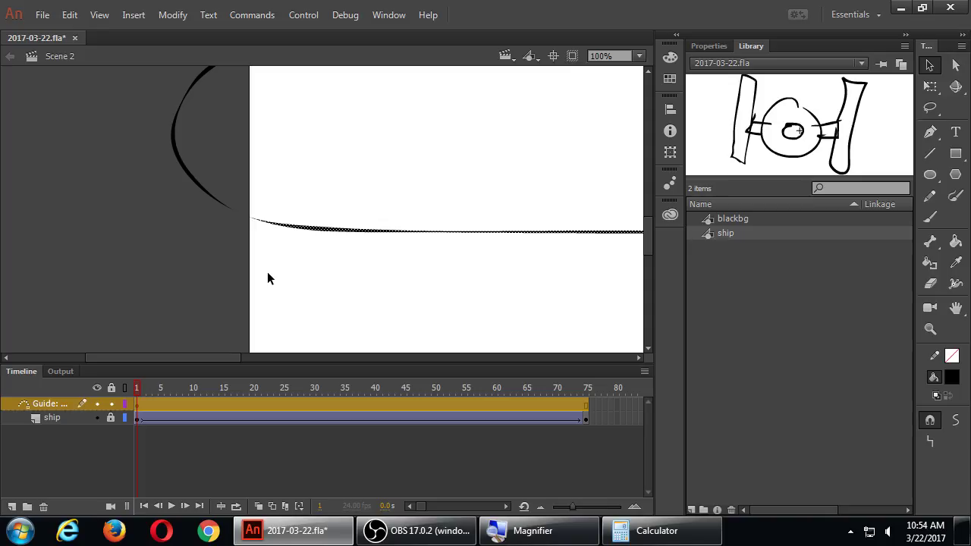
{"action": "key", "text": "ctrl+minus"}
{"action": "key", "text": "ctrl+minus"}
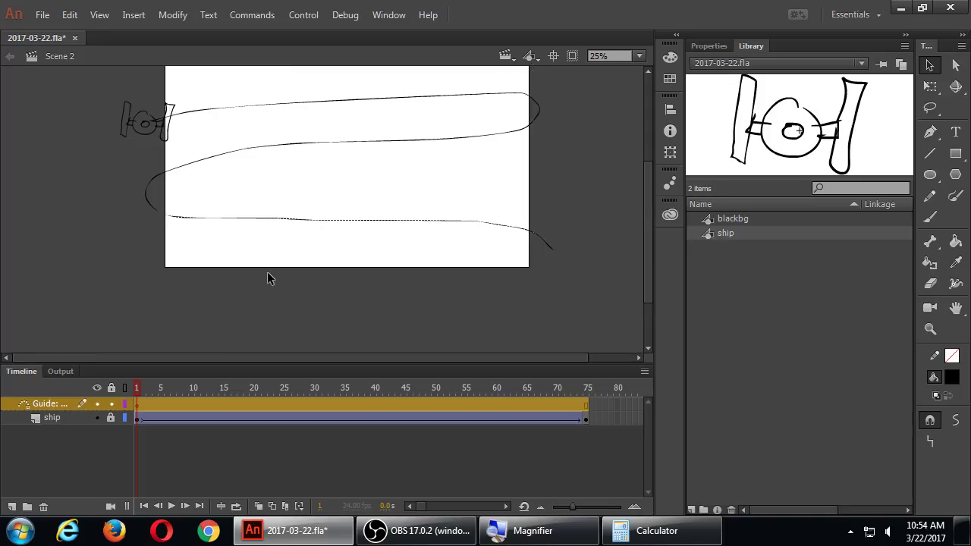
{"action": "left_click", "coordinate": [267, 278]}
{"action": "key", "text": "shift+period"}
Step: At frame 1, brush a looping guide stroke across the stage, then undo it
{"action": "key", "text": "shift+comma"}
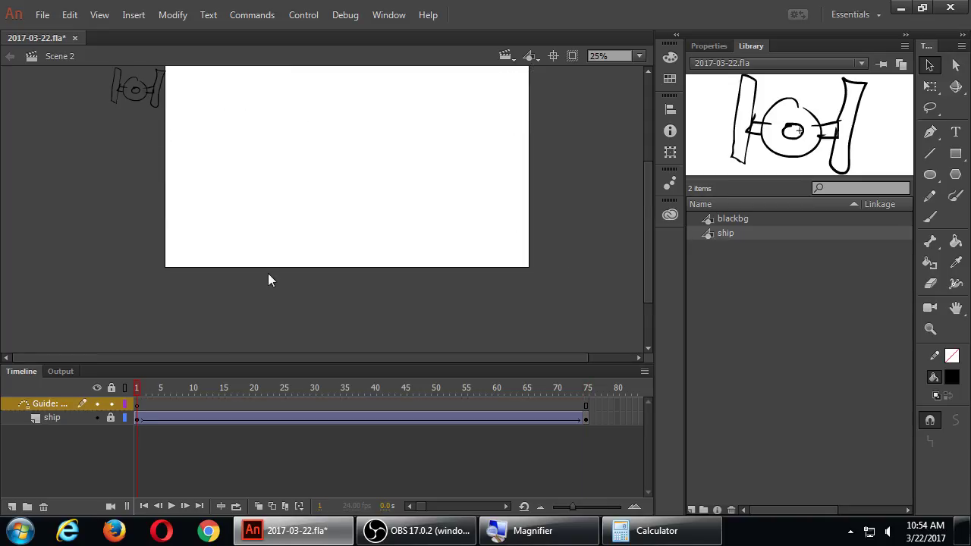
{"action": "key", "text": "b"}
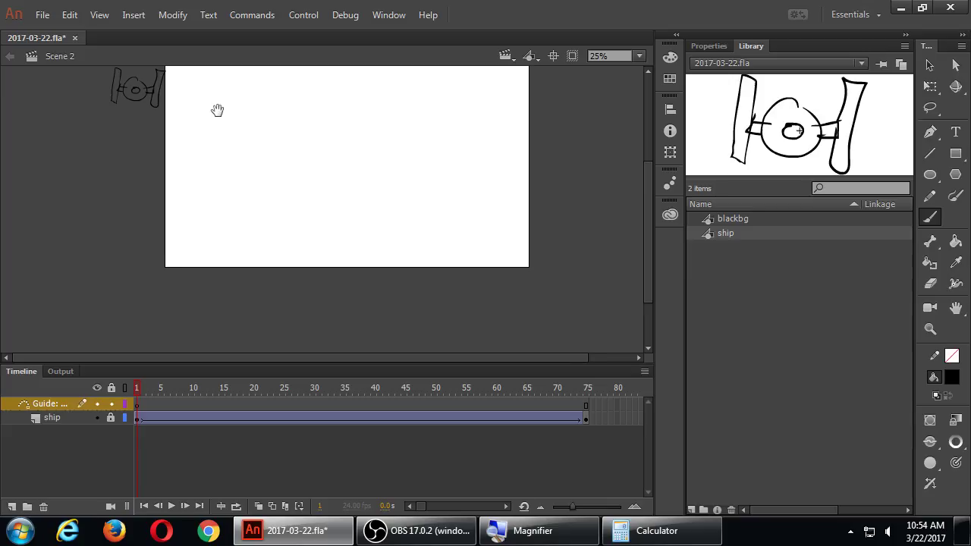
{"action": "left_click_drag", "start_coordinate": [217, 109], "coordinate": [182, 160]}
{"action": "mouse_move", "coordinate": [110, 161]}
{"action": "left_mouse_down"}
{"action": "mouse_move", "coordinate": [308, 130]}
{"action": "mouse_move", "coordinate": [517, 131]}
{"action": "mouse_move", "coordinate": [502, 191]}
{"action": "mouse_move", "coordinate": [192, 202]}
{"action": "mouse_move", "coordinate": [122, 222]}
{"action": "mouse_move", "coordinate": [206, 274]}
{"action": "mouse_move", "coordinate": [497, 281]}
{"action": "mouse_move", "coordinate": [576, 304]}
{"action": "mouse_move", "coordinate": [516, 273]}
{"action": "left_mouse_up"}
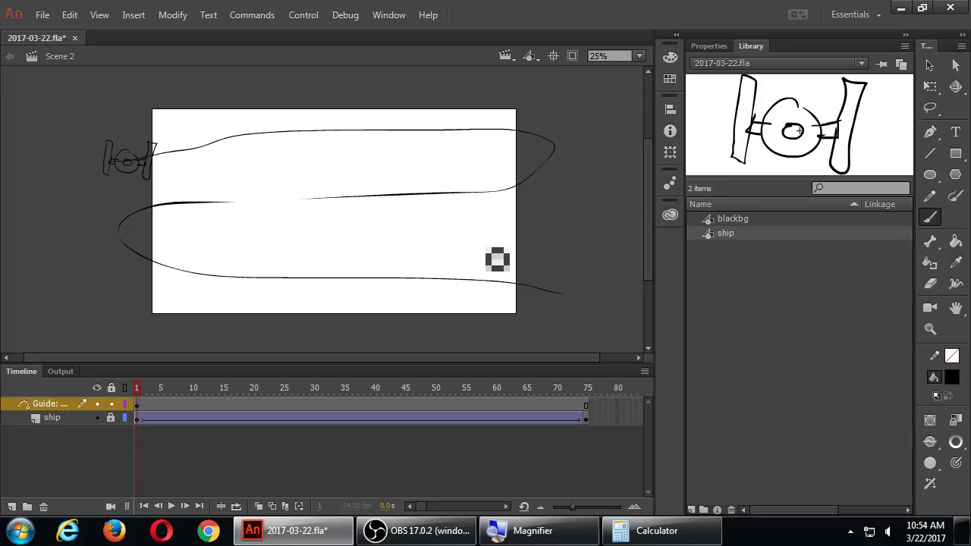
{"action": "key", "text": "ctrl+z"}
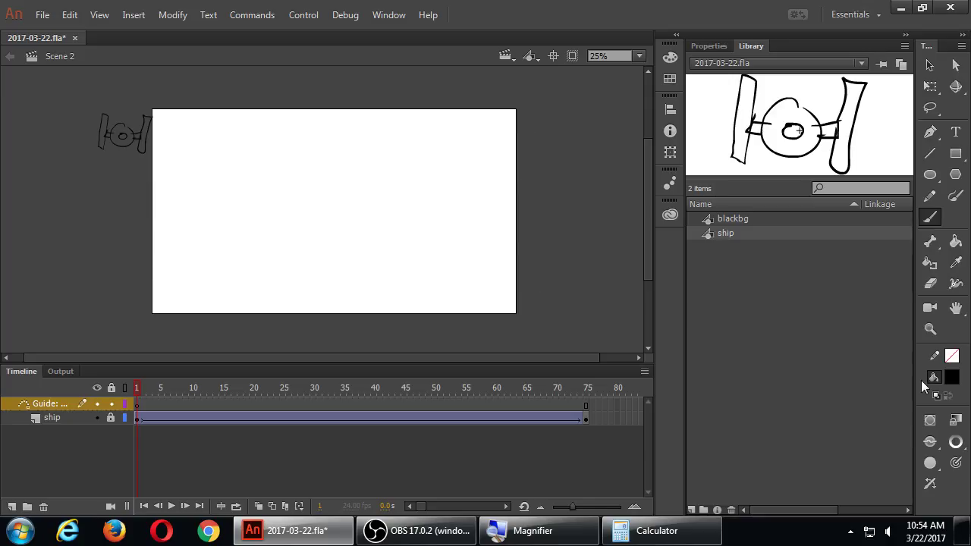
Step: Switch to the Pencil tool with its drawing mode set to Smooth
{"action": "left_click", "coordinate": [930, 197]}
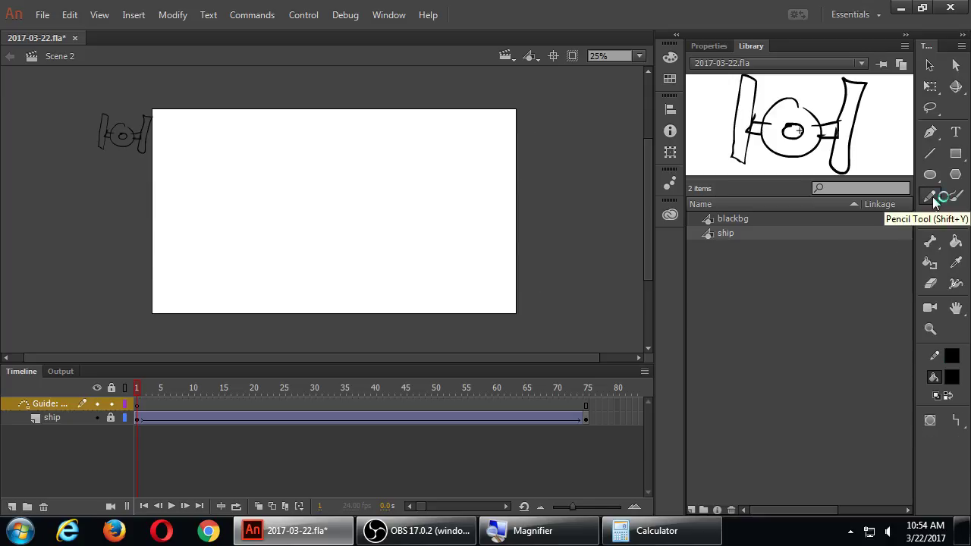
{"action": "left_click", "coordinate": [957, 422]}
{"action": "left_click", "coordinate": [918, 433]}
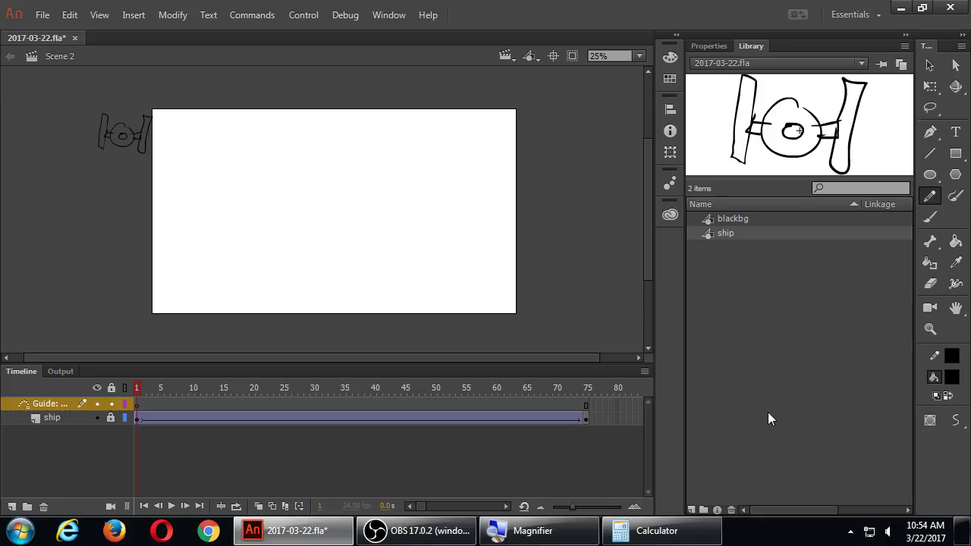
Step: Draw a smoothed pencil zigzag loop across the stage and play the timeline
{"action": "mouse_move", "coordinate": [119, 163]}
{"action": "left_mouse_down"}
{"action": "mouse_move", "coordinate": [302, 145]}
{"action": "mouse_move", "coordinate": [525, 149]}
{"action": "mouse_move", "coordinate": [512, 193]}
{"action": "mouse_move", "coordinate": [177, 201]}
{"action": "mouse_move", "coordinate": [106, 246]}
{"action": "mouse_move", "coordinate": [259, 275]}
{"action": "mouse_move", "coordinate": [560, 277]}
{"action": "left_mouse_up"}
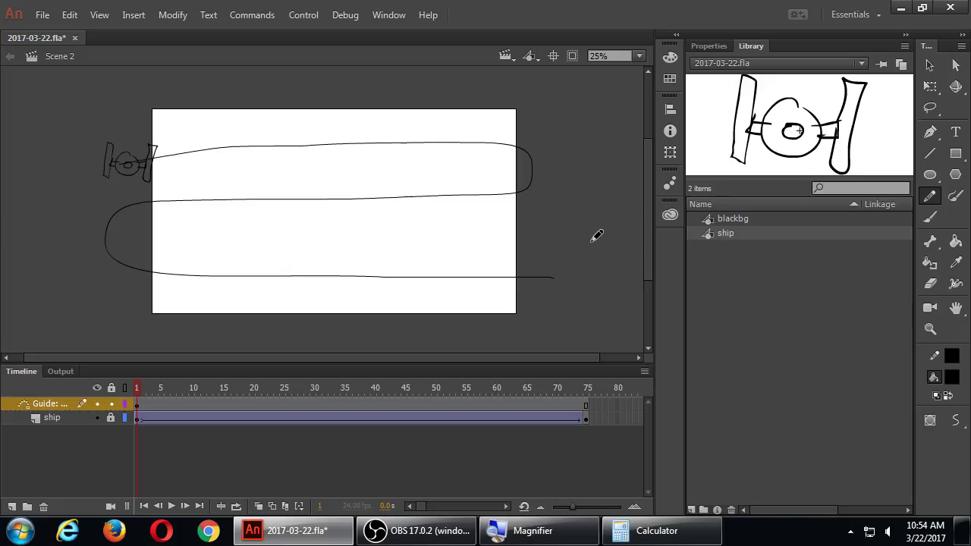
{"action": "key", "text": "Return"}
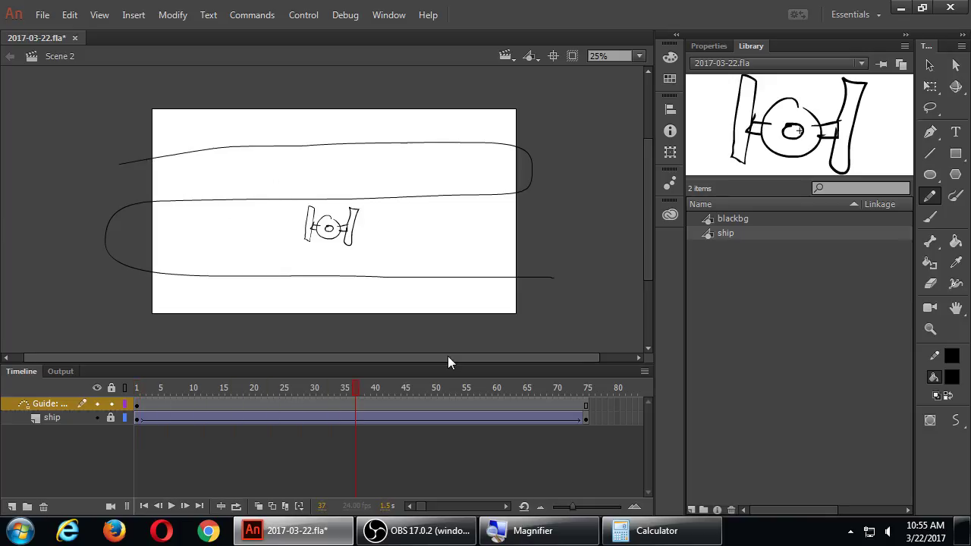
Step: At frame 1, unlock the ship layer and snap the ship onto the path's left start
{"action": "left_click", "coordinate": [138, 406]}
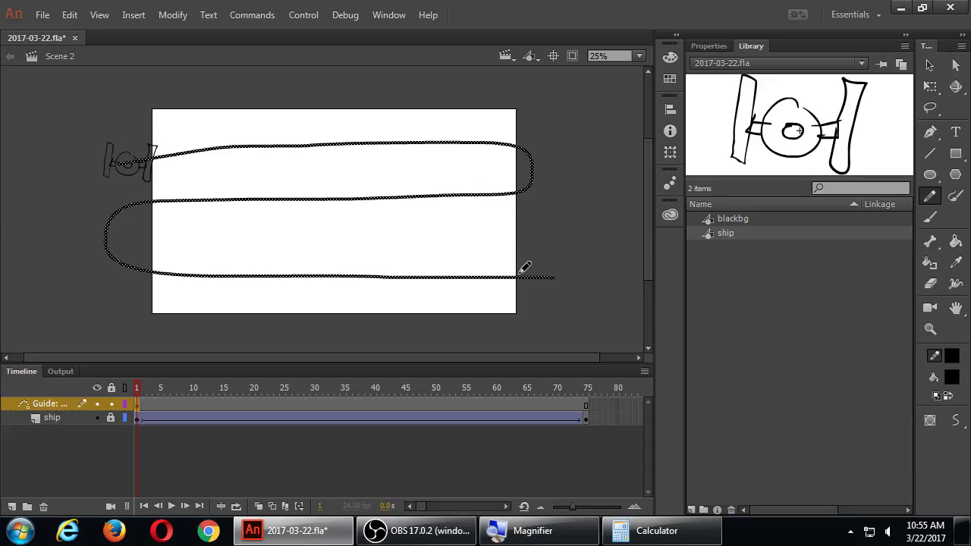
{"action": "left_click", "coordinate": [929, 66]}
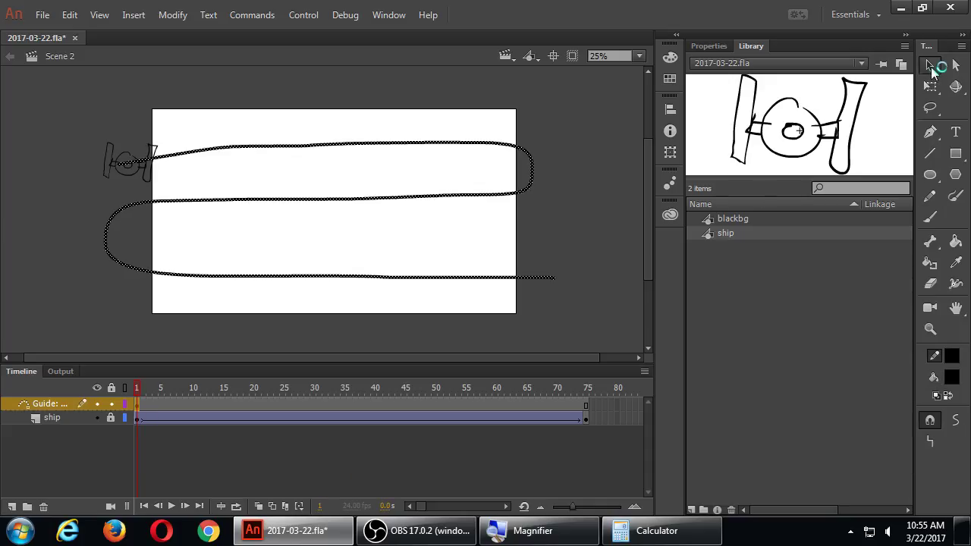
{"action": "left_click", "coordinate": [112, 418]}
{"action": "left_click", "coordinate": [138, 419]}
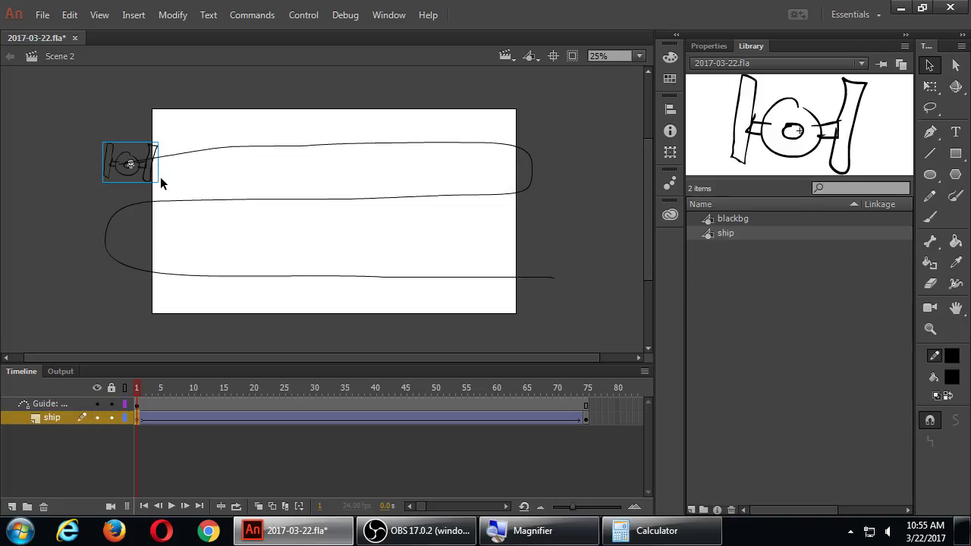
{"action": "mouse_move", "coordinate": [141, 176]}
{"action": "left_mouse_down"}
{"action": "mouse_move", "coordinate": [163, 198]}
{"action": "mouse_move", "coordinate": [148, 171]}
{"action": "mouse_move", "coordinate": [111, 158]}
{"action": "mouse_move", "coordinate": [135, 176]}
{"action": "mouse_move", "coordinate": [127, 157]}
{"action": "mouse_move", "coordinate": [138, 165]}
{"action": "mouse_move", "coordinate": [148, 144]}
{"action": "mouse_move", "coordinate": [151, 156]}
{"action": "mouse_move", "coordinate": [190, 169]}
{"action": "mouse_move", "coordinate": [140, 146]}
{"action": "mouse_move", "coordinate": [142, 165]}
{"action": "mouse_move", "coordinate": [137, 144]}
{"action": "mouse_move", "coordinate": [149, 163]}
{"action": "left_mouse_up"}
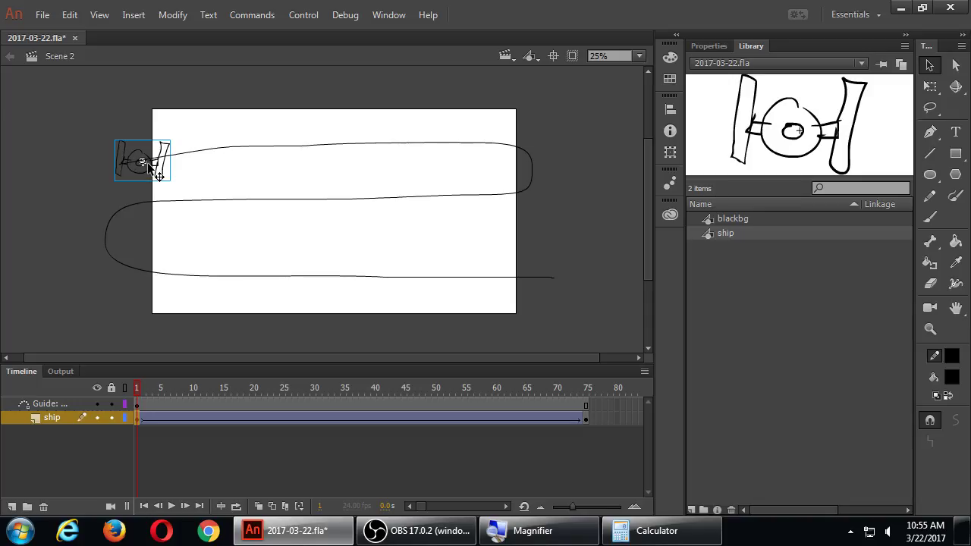
{"action": "left_click", "coordinate": [583, 419]}
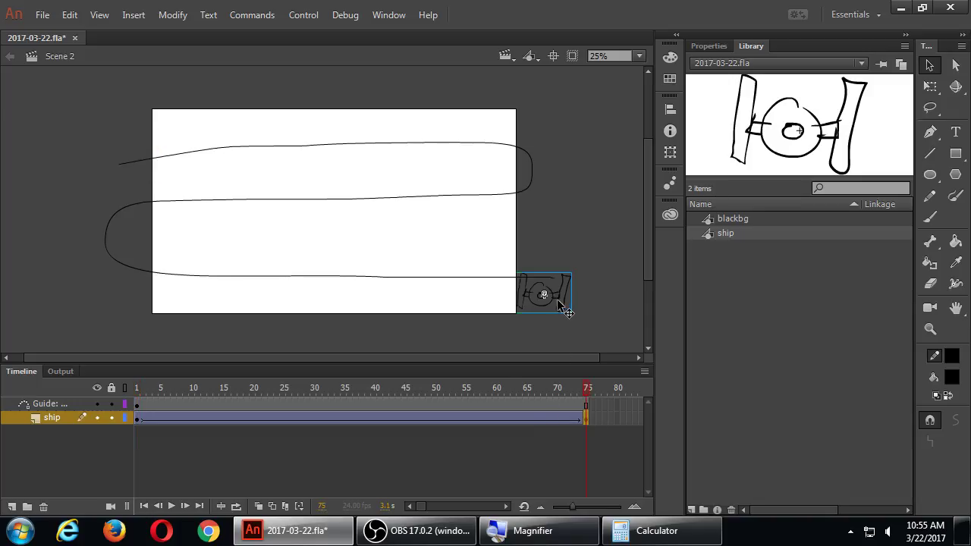
Step: Snap the ship onto the path's end at frame 75, play it, and test the movie
{"action": "left_click_drag", "start_coordinate": [559, 303], "coordinate": [546, 291]}
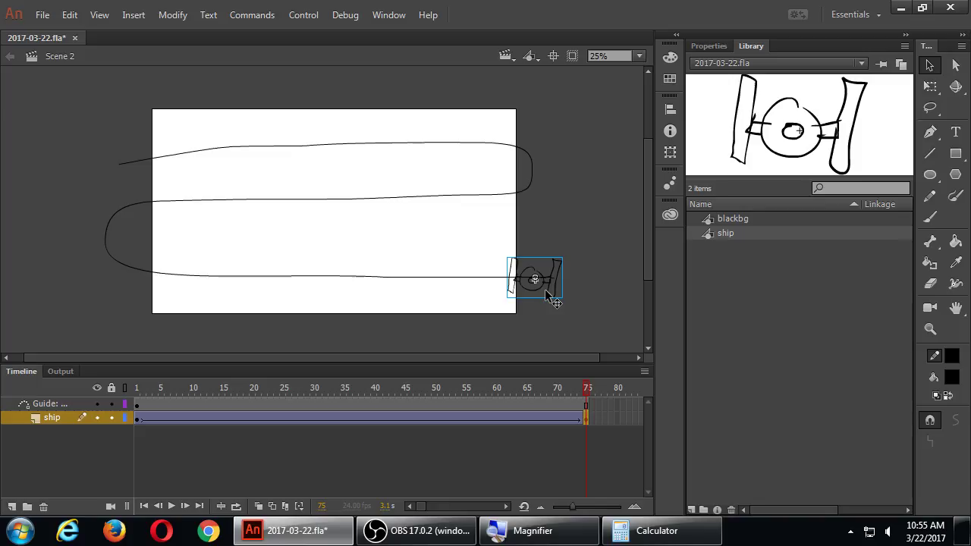
{"action": "key", "text": "Return"}
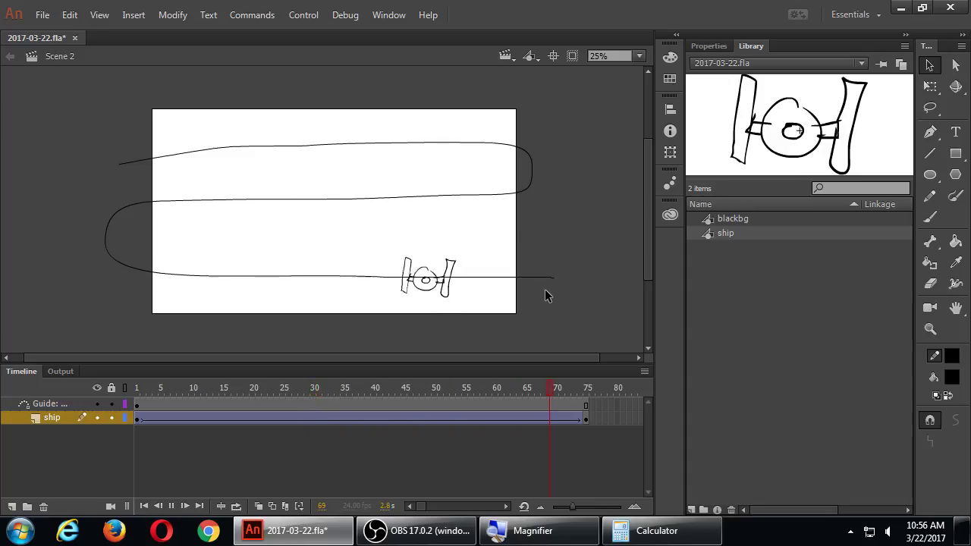
{"action": "key", "text": "ctrl+Return"}
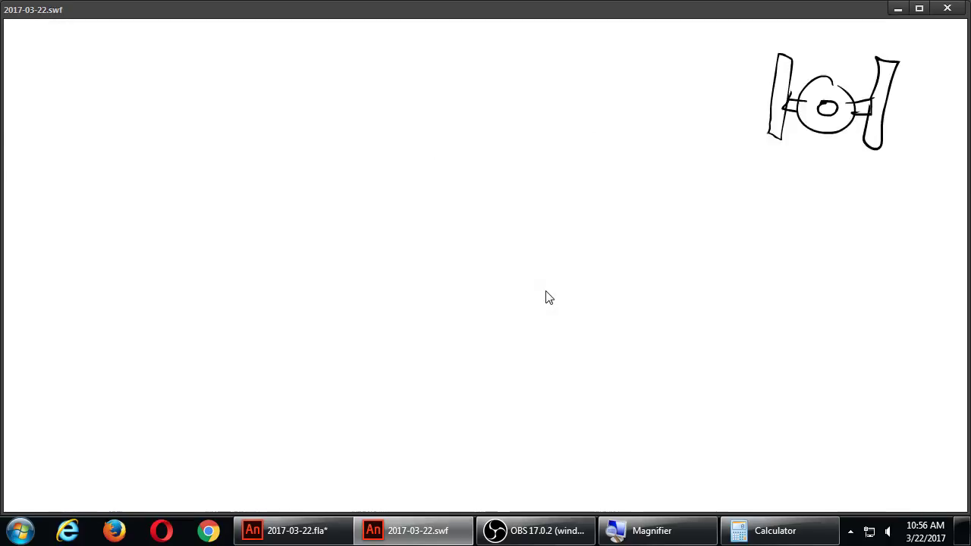
Step: Close the test movie and show frame 33's tween settings in Properties
{"action": "left_click", "coordinate": [947, 8]}
{"action": "left_click", "coordinate": [330, 418]}
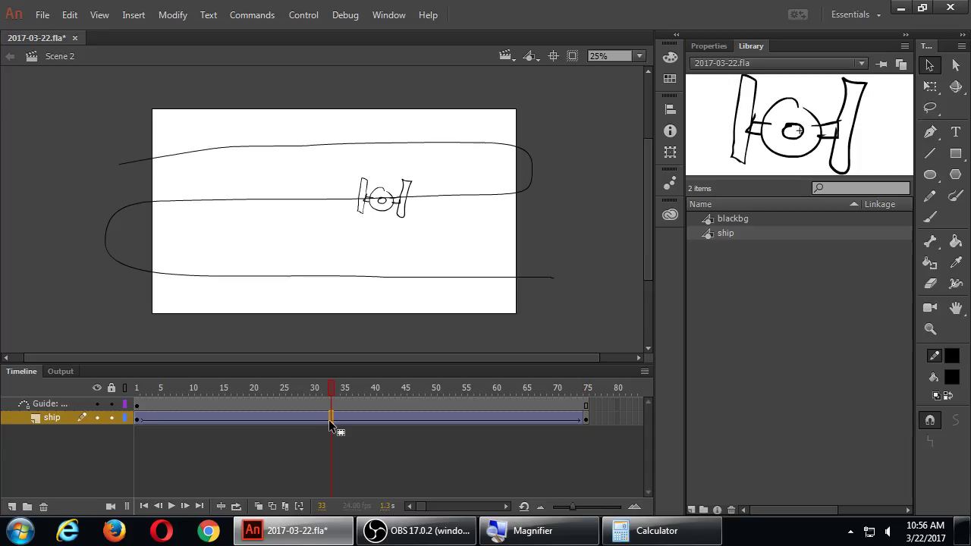
{"action": "left_click", "coordinate": [710, 46]}
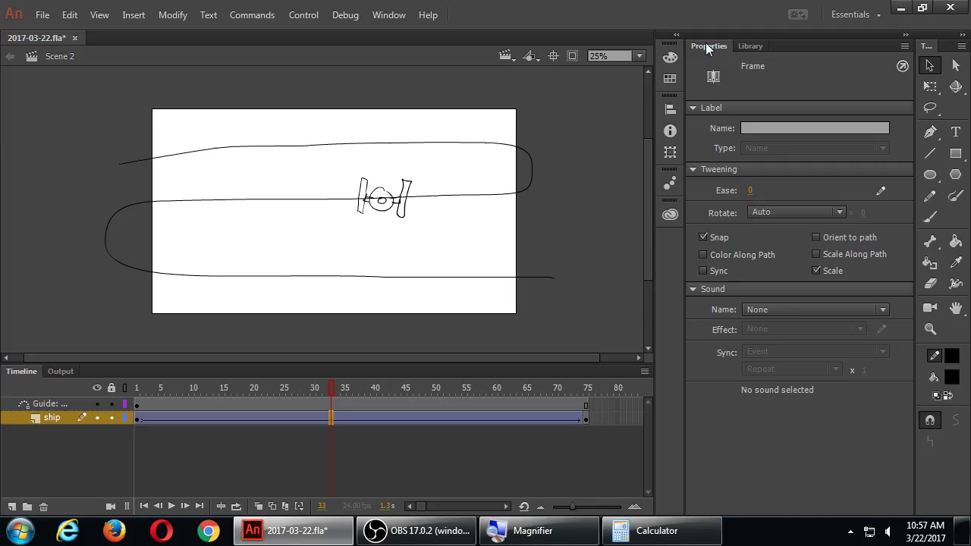
Step: Set the tween's Rotate to CW, raise the spin count to 5, and play it back
{"action": "left_click", "coordinate": [796, 212]}
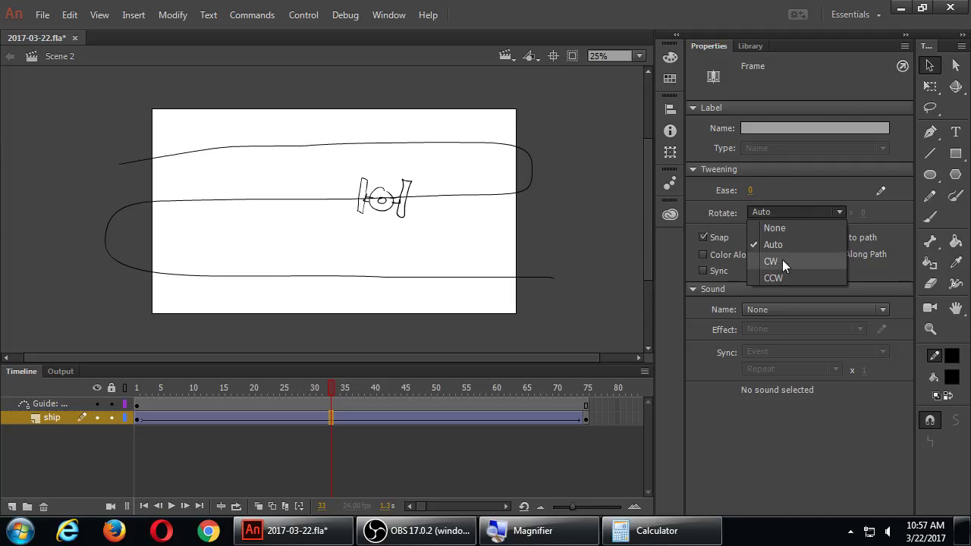
{"action": "left_click", "coordinate": [782, 260]}
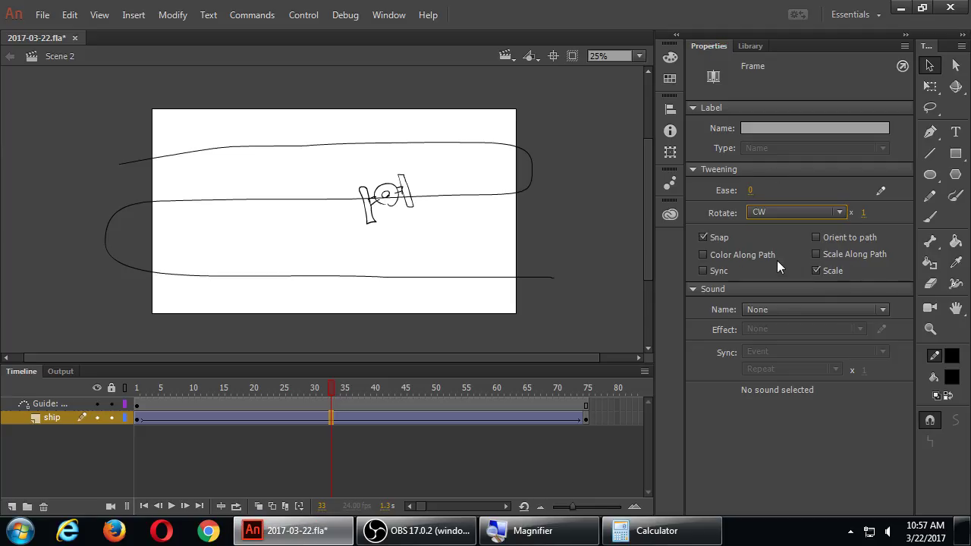
{"action": "left_click", "coordinate": [137, 388]}
{"action": "key", "text": "Return"}
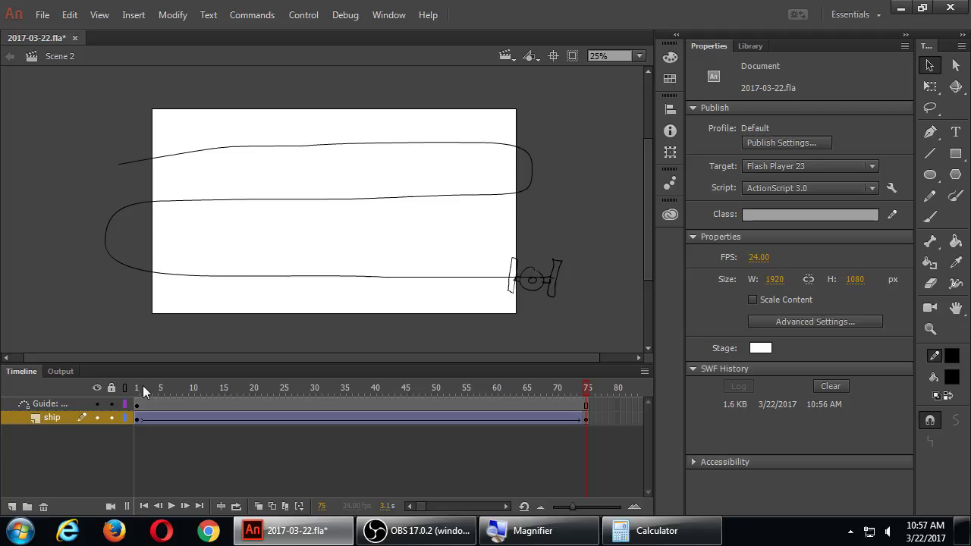
{"action": "key", "text": "Return"}
{"action": "left_click", "coordinate": [391, 418]}
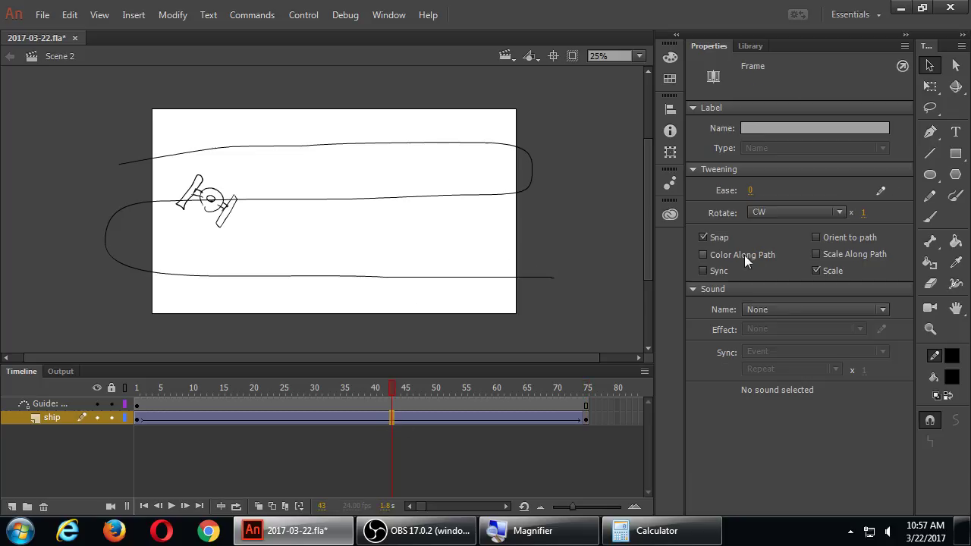
{"action": "left_click_drag", "start_coordinate": [865, 216], "coordinate": [888, 248]}
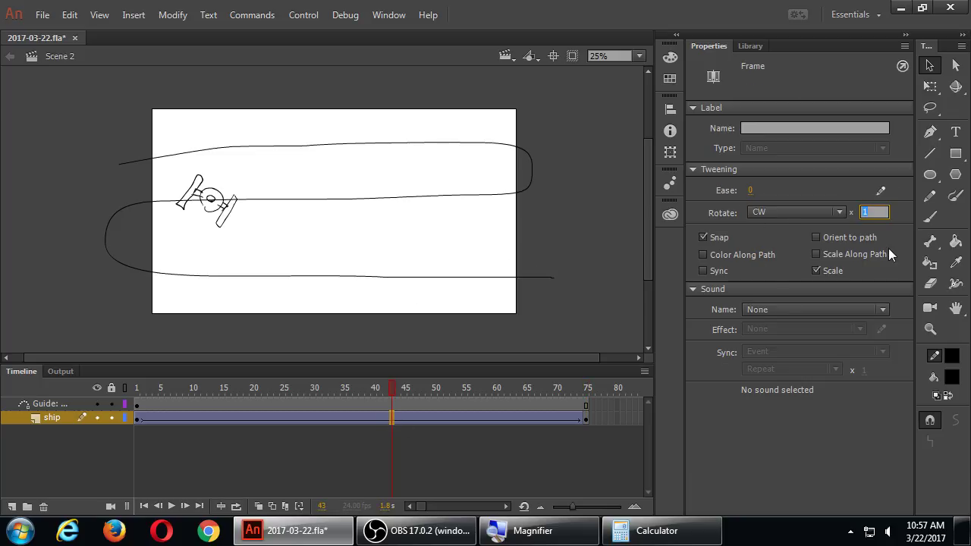
{"action": "key", "text": "Return"}
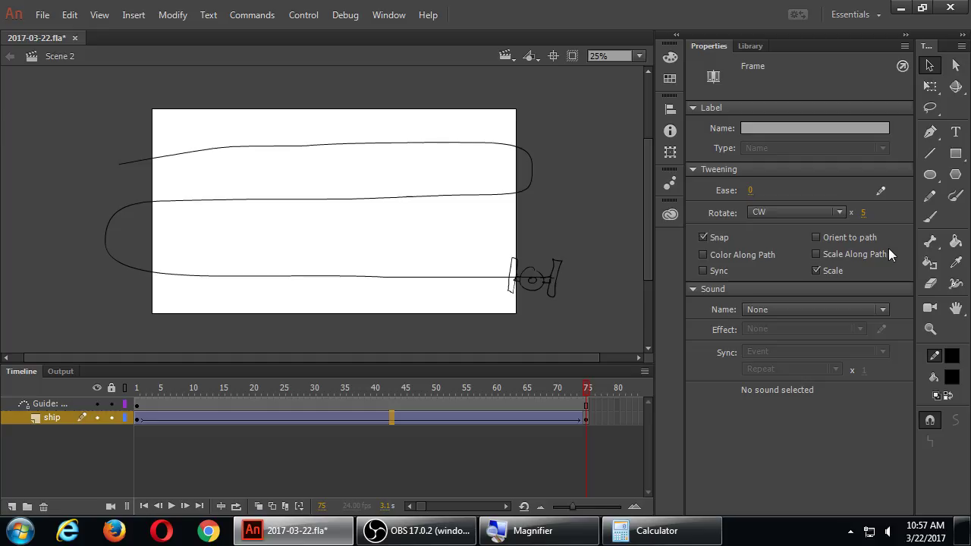
Step: From frame 40, set the tween's Rotate back to None
{"action": "left_click", "coordinate": [372, 418]}
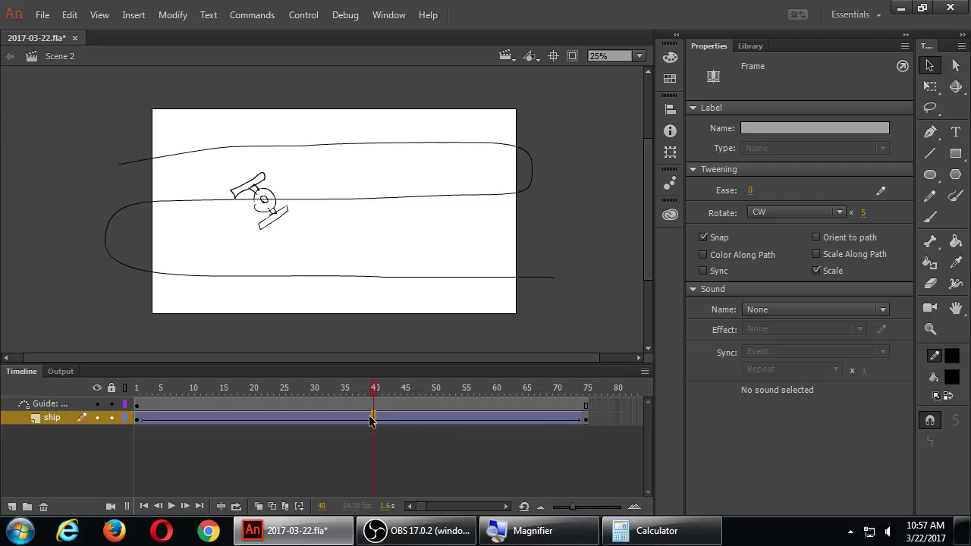
{"action": "left_click", "coordinate": [837, 214]}
{"action": "left_click", "coordinate": [817, 223]}
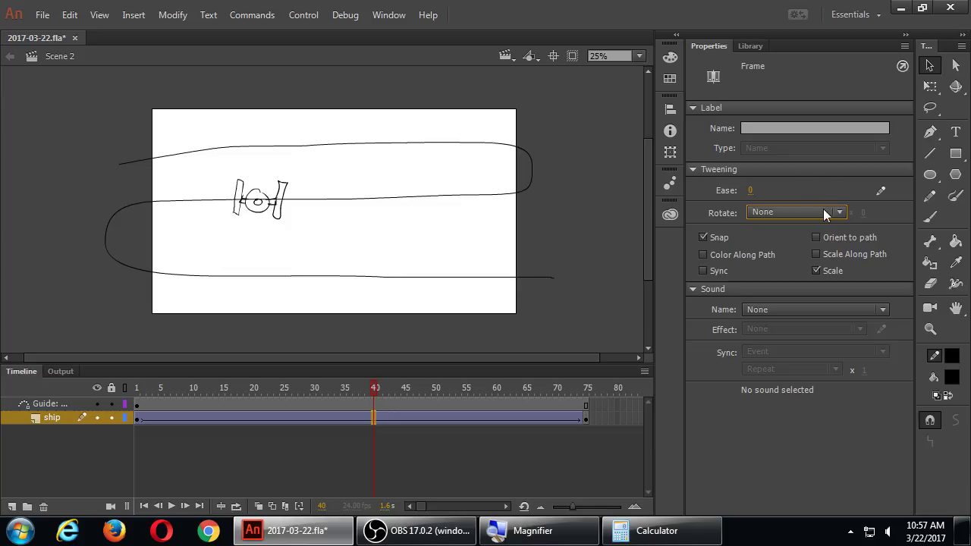
Step: Return to frame 1 and enable Orient to path on the ship's motion tween
{"action": "left_click", "coordinate": [138, 418]}
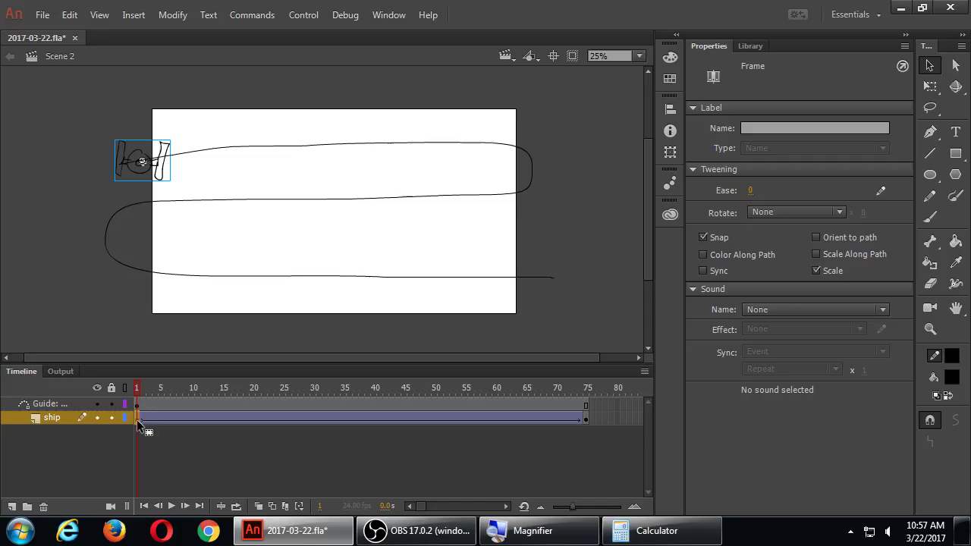
{"action": "left_click", "coordinate": [815, 239]}
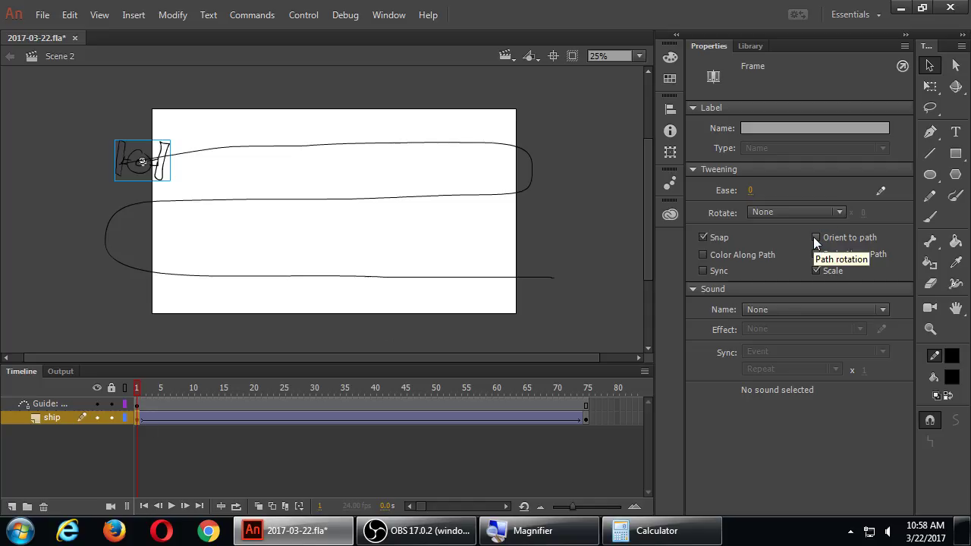
{"action": "left_click", "coordinate": [815, 238]}
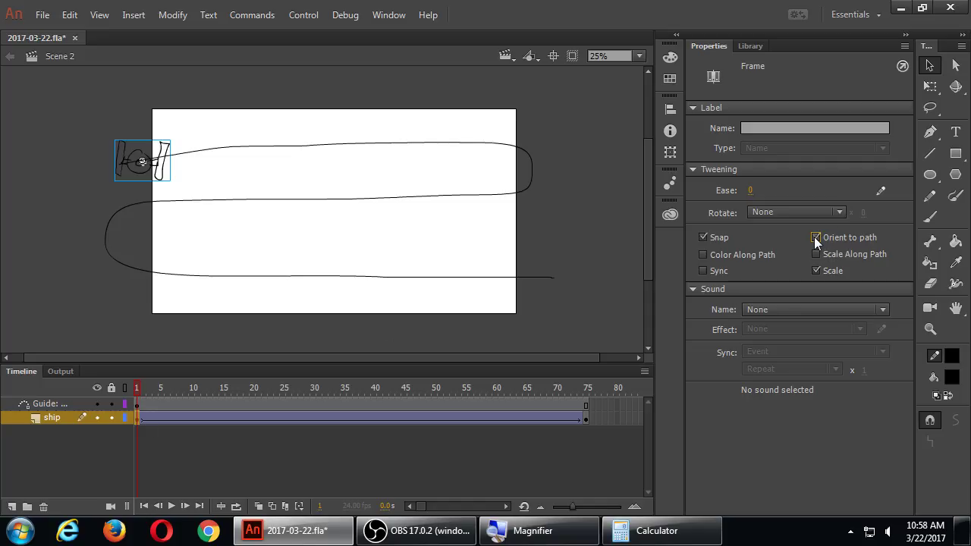
Step: Play the path-oriented ship animation, save the file, then switch Orient to path back off
{"action": "key", "text": "Return"}
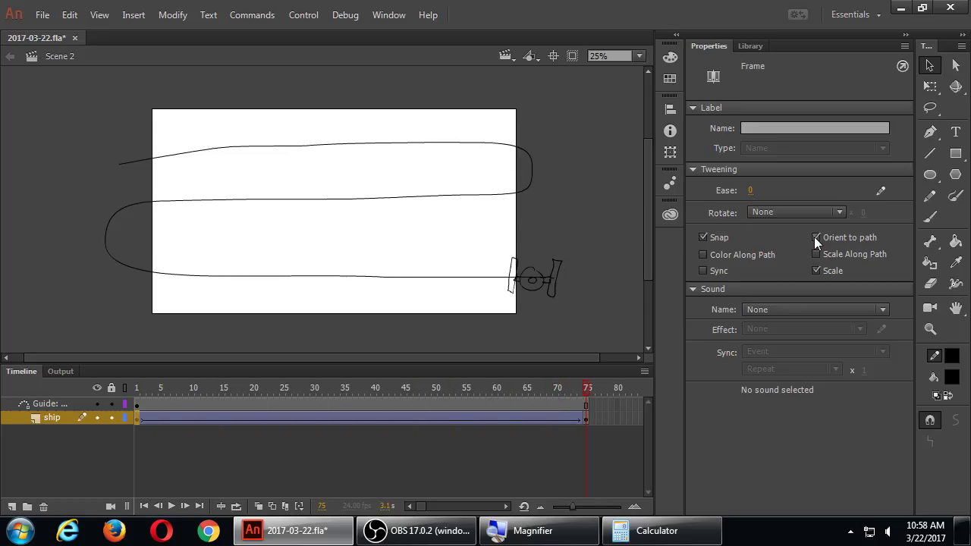
{"action": "key", "text": "ctrl+s"}
{"action": "left_click", "coordinate": [815, 238]}
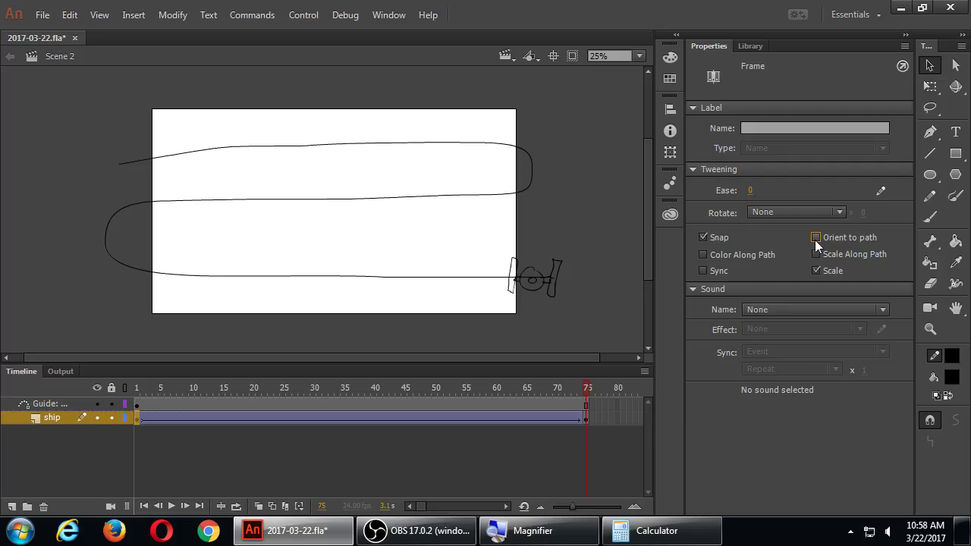
Step: Save the file and add a new Layer 3 beneath the ship layer
{"action": "key", "text": "ctrl+s"}
{"action": "left_click", "coordinate": [11, 507]}
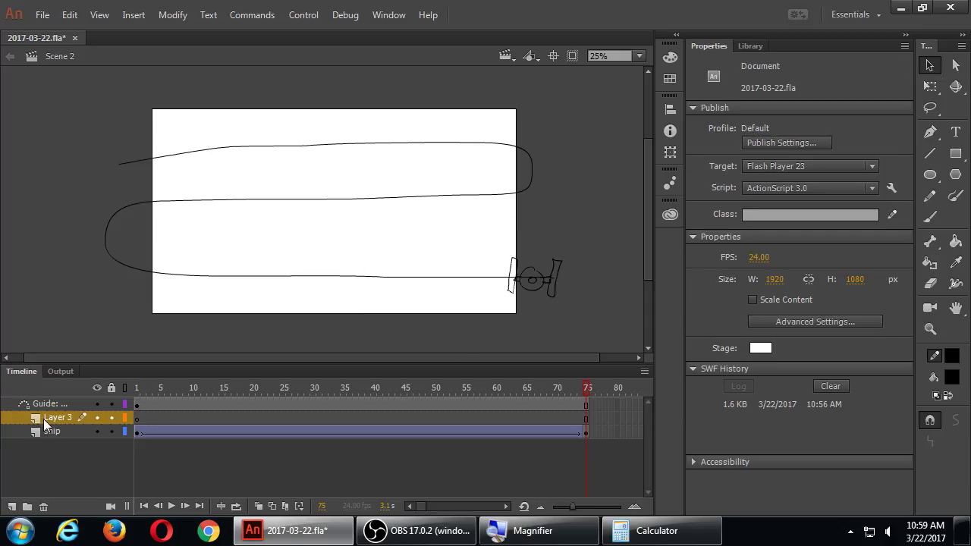
{"action": "left_click_drag", "start_coordinate": [44, 419], "coordinate": [46, 437]}
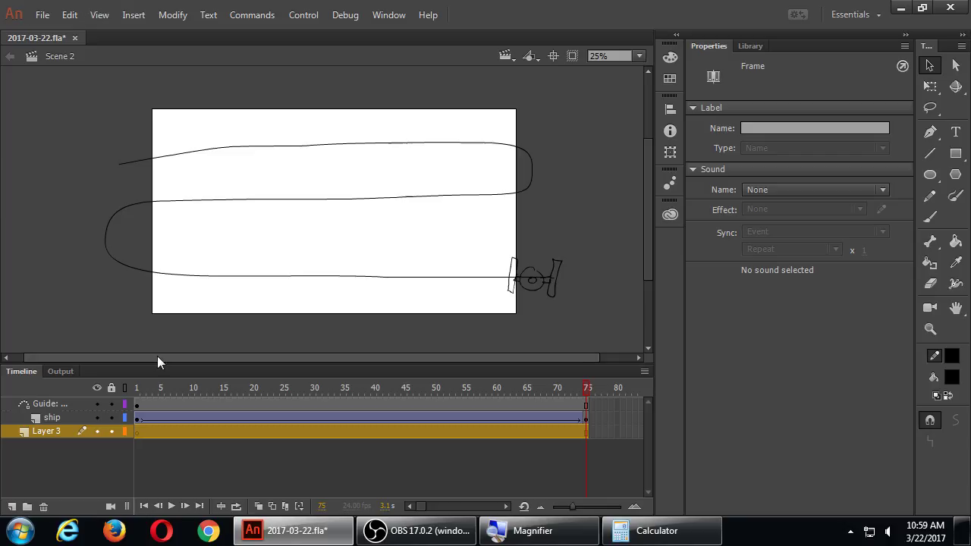
{"action": "left_click", "coordinate": [139, 432]}
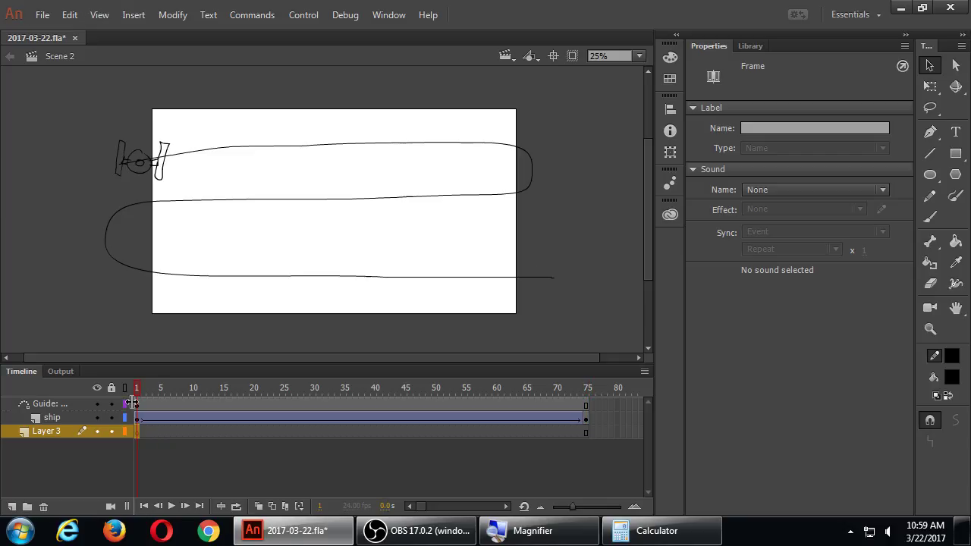
Step: Import Payday.mp3 from the Desktop onto Layer 3 across the 75 frames
{"action": "left_click", "coordinate": [42, 15]}
{"action": "mouse_move", "coordinate": [113, 254]}
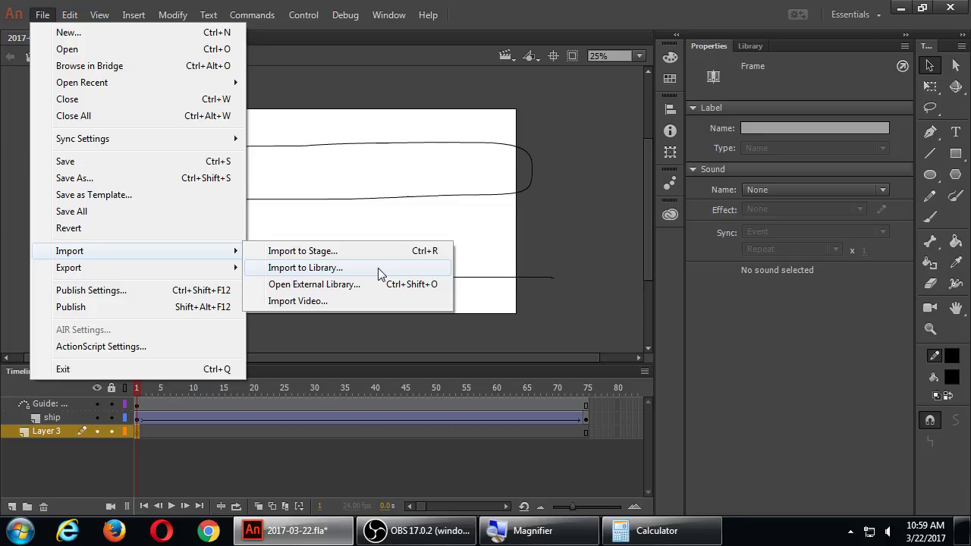
{"action": "left_click", "coordinate": [336, 252]}
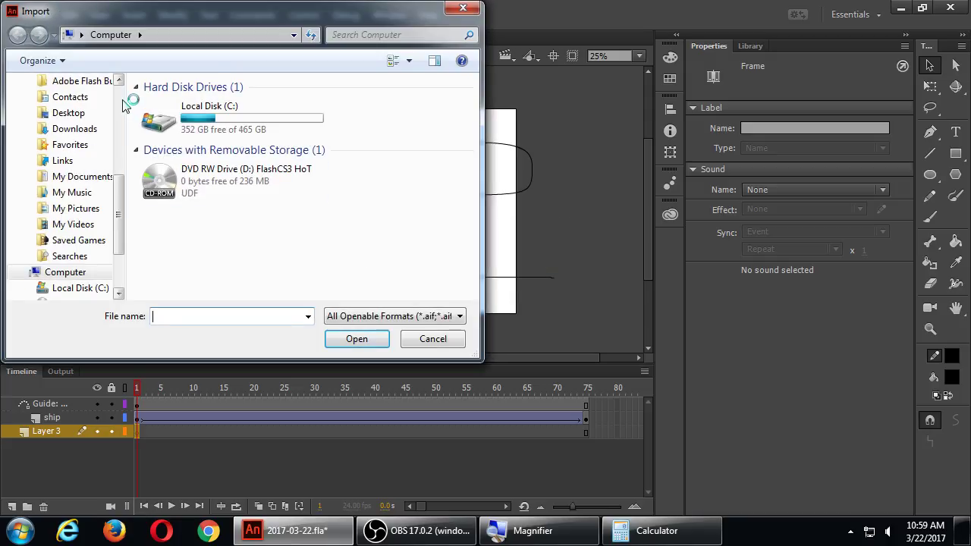
{"action": "left_click", "coordinate": [60, 103]}
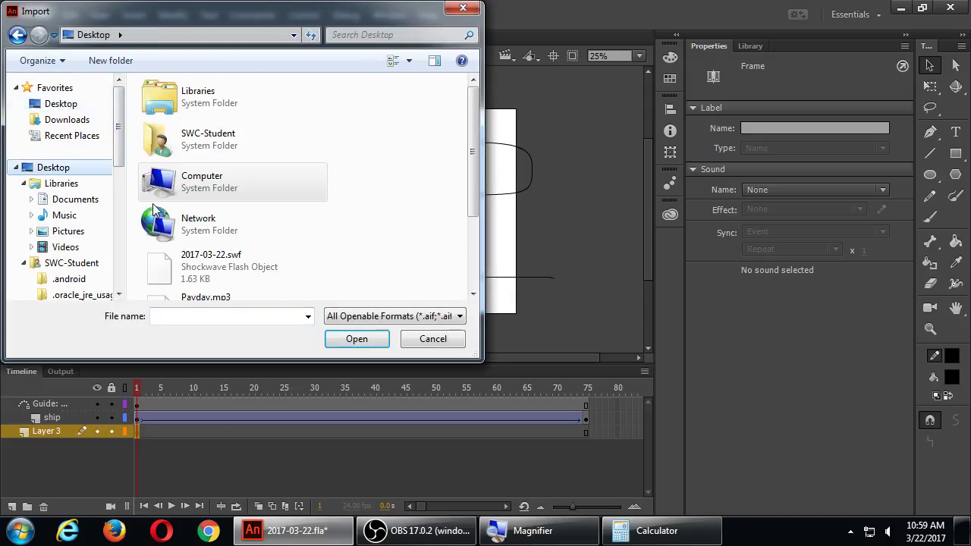
{"action": "left_click", "coordinate": [473, 231]}
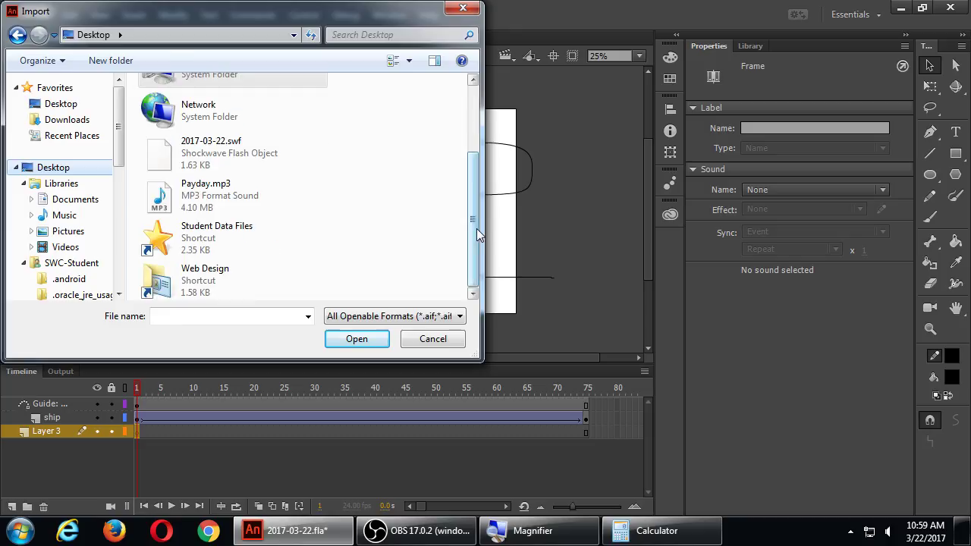
{"action": "double_click", "coordinate": [243, 197]}
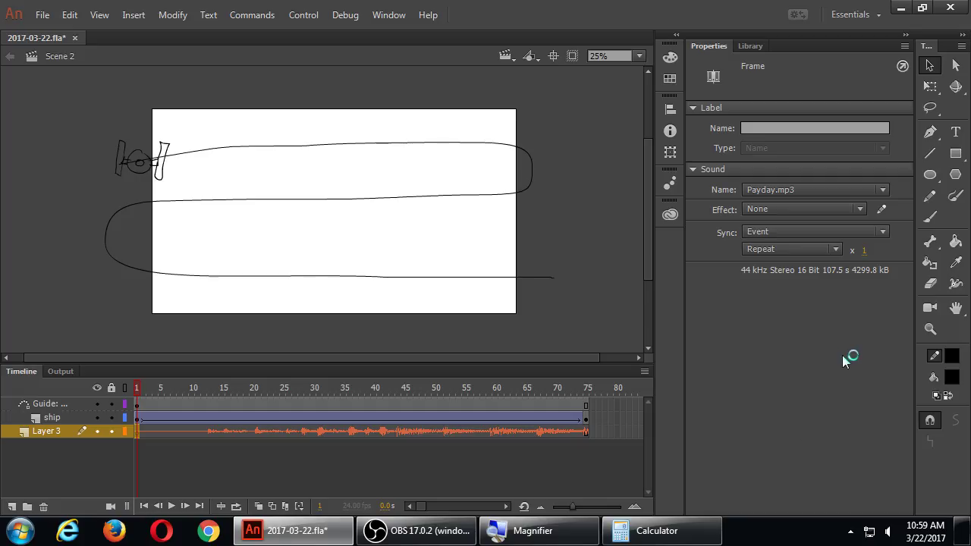
Step: Set the Payday.mp3 sound's Sync to Stream and play the animation
{"action": "left_click", "coordinate": [766, 235]}
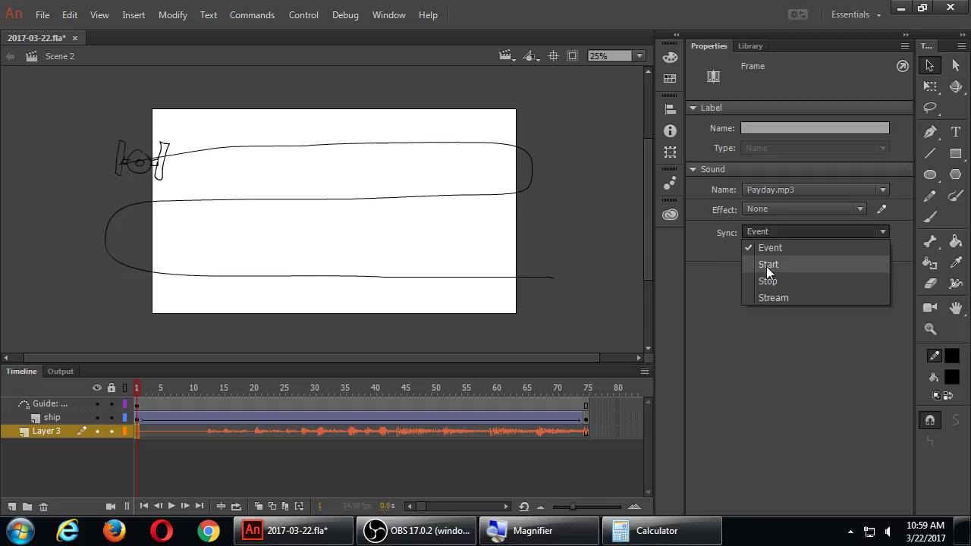
{"action": "left_click", "coordinate": [770, 297]}
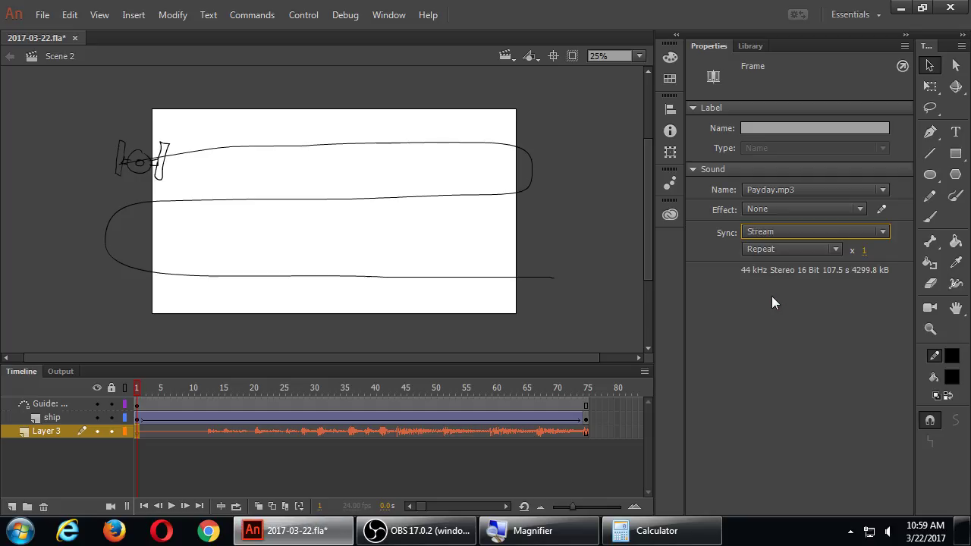
{"action": "key", "text": "Return"}
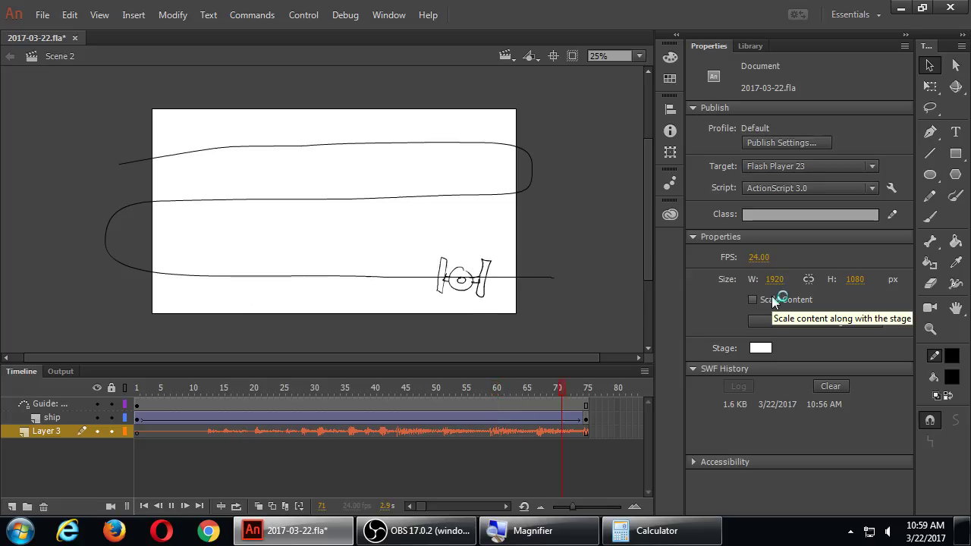
Step: Raise the Windows volume and replay the animation with the music, then stop it
{"action": "left_click", "coordinate": [886, 531]}
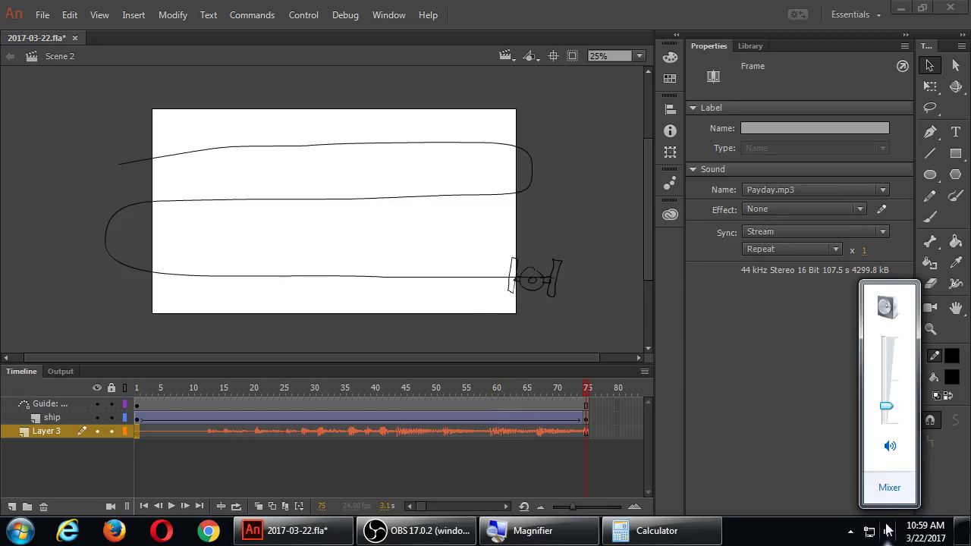
{"action": "left_click", "coordinate": [885, 363]}
{"action": "left_click", "coordinate": [172, 506]}
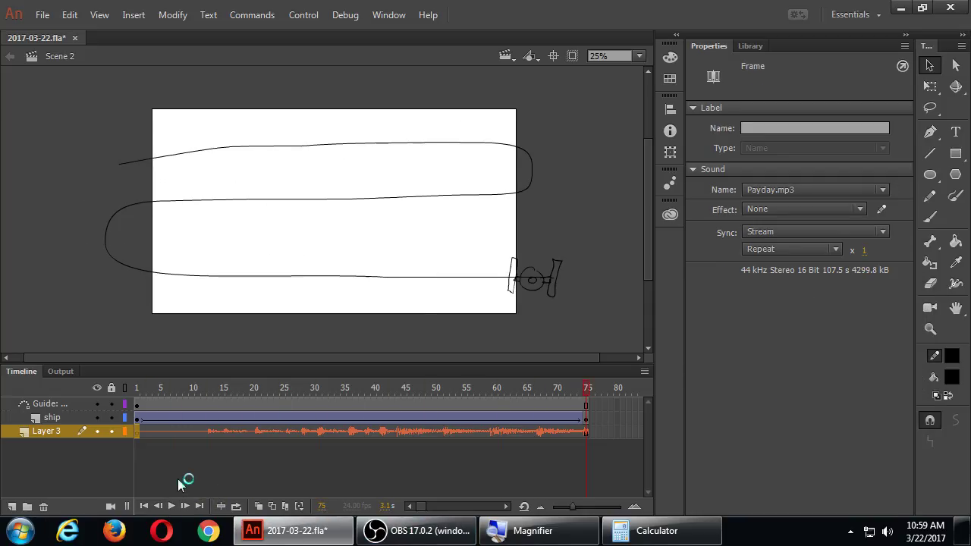
{"action": "left_click", "coordinate": [171, 506]}
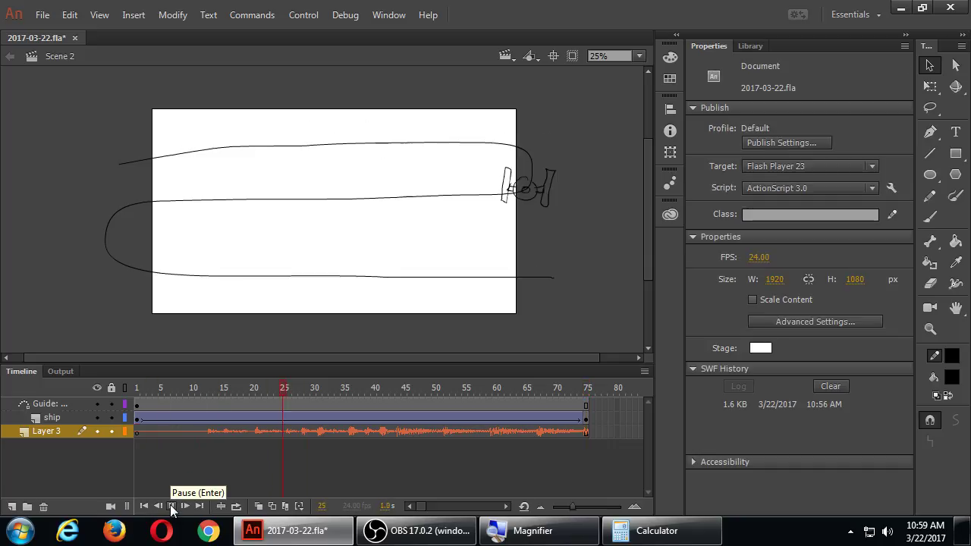
{"action": "left_click", "coordinate": [172, 505]}
Step: Apply the Fade out effect to Payday.mp3 on Layer 3 and play it back
{"action": "left_click", "coordinate": [271, 431]}
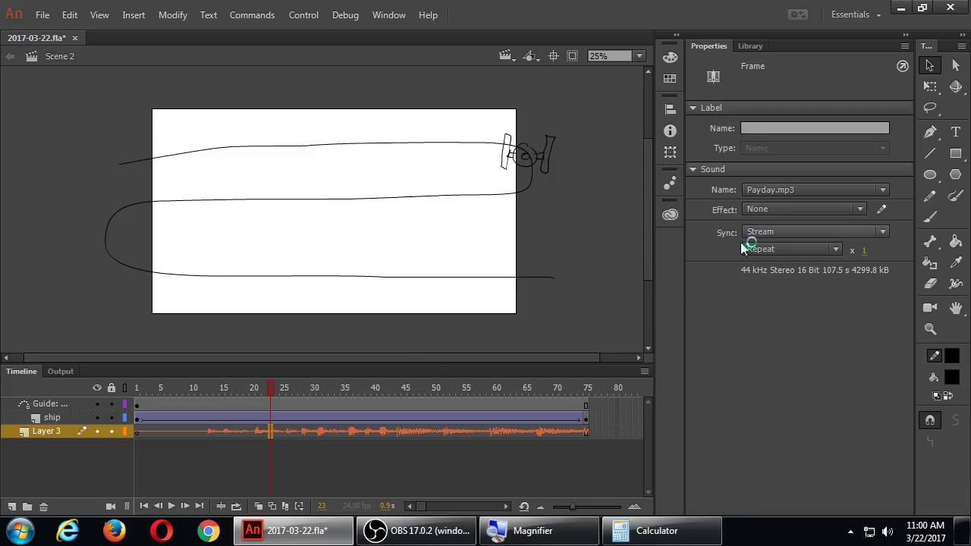
{"action": "left_click", "coordinate": [764, 209]}
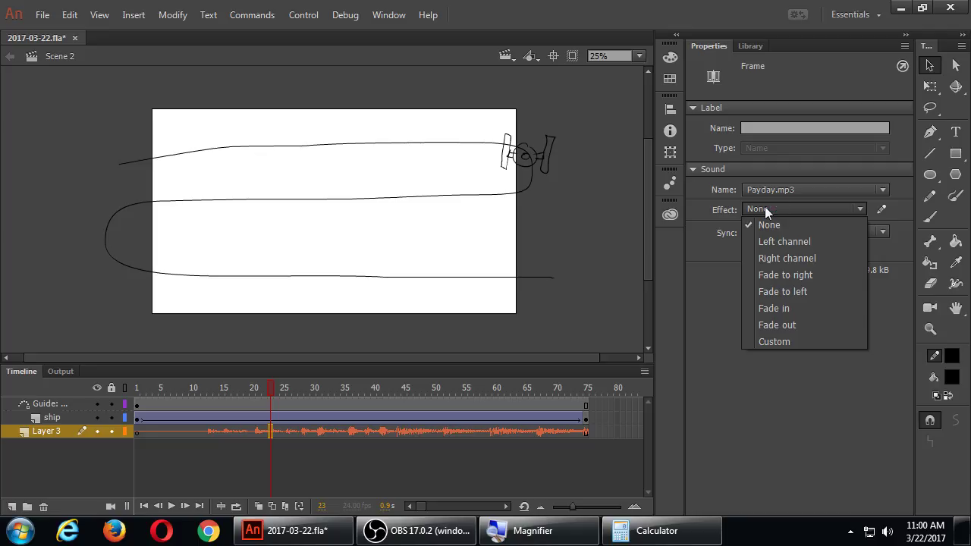
{"action": "left_click", "coordinate": [762, 324]}
{"action": "key", "text": "Return"}
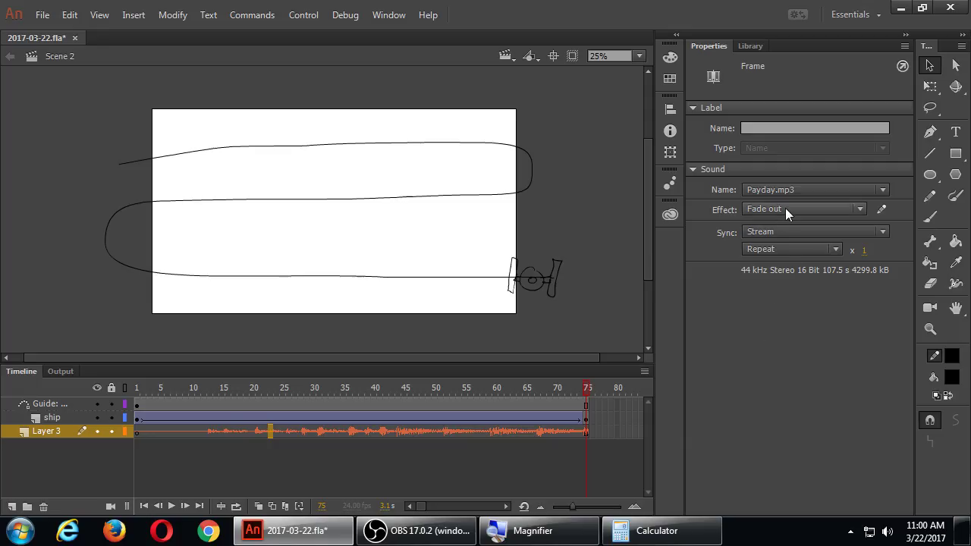
{"action": "left_click", "coordinate": [785, 208]}
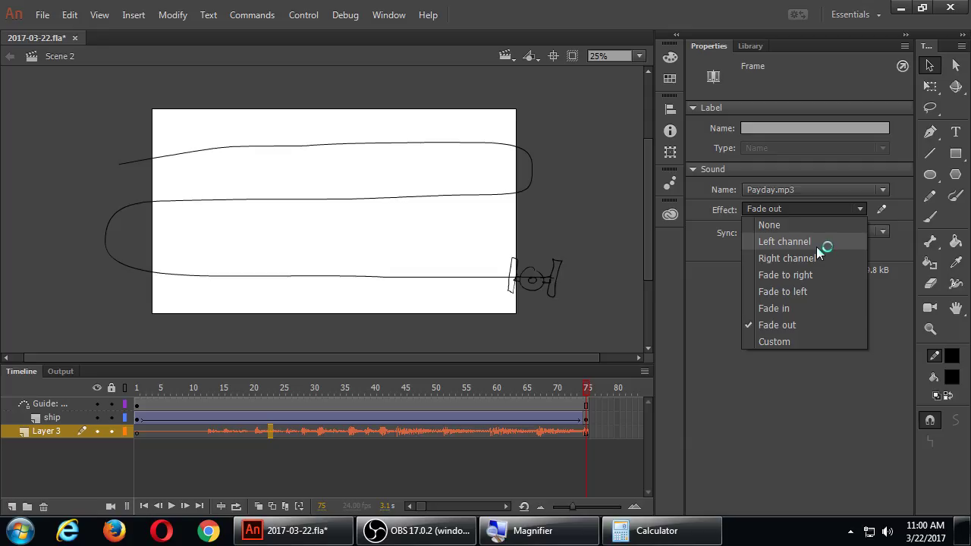
Step: In the Edit Envelope editor, trim the sound's silent opening to near 0.5 and confirm
{"action": "left_click", "coordinate": [781, 342]}
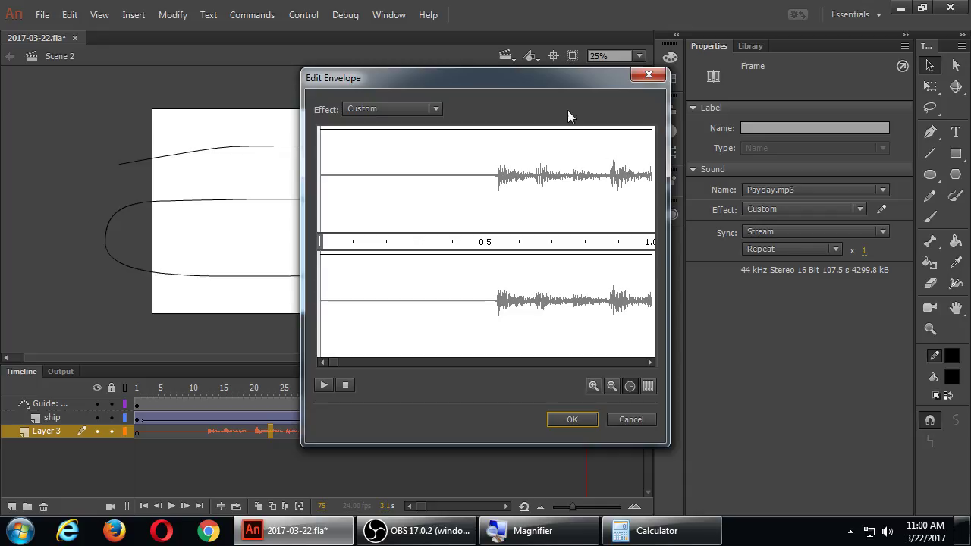
{"action": "left_click_drag", "start_coordinate": [557, 81], "coordinate": [591, 91]}
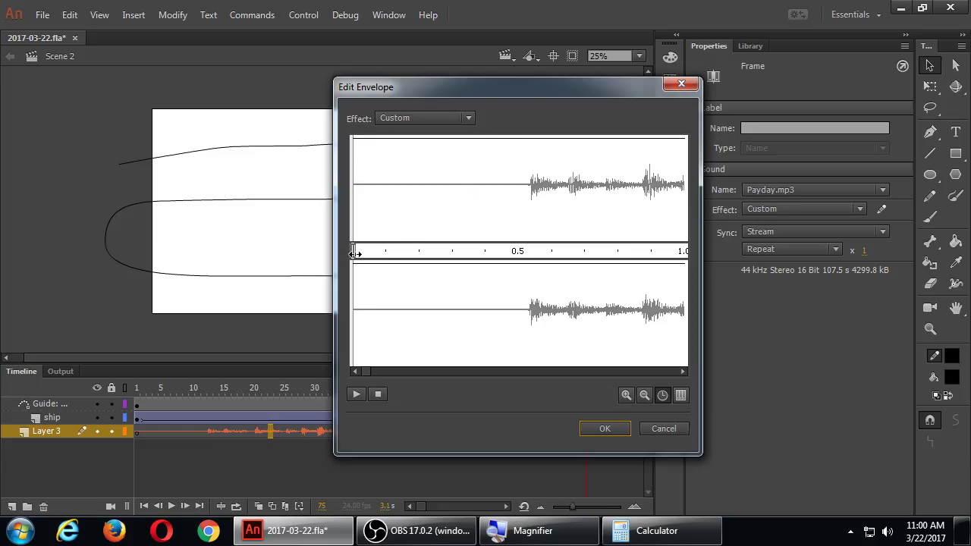
{"action": "left_click_drag", "start_coordinate": [354, 253], "coordinate": [527, 249]}
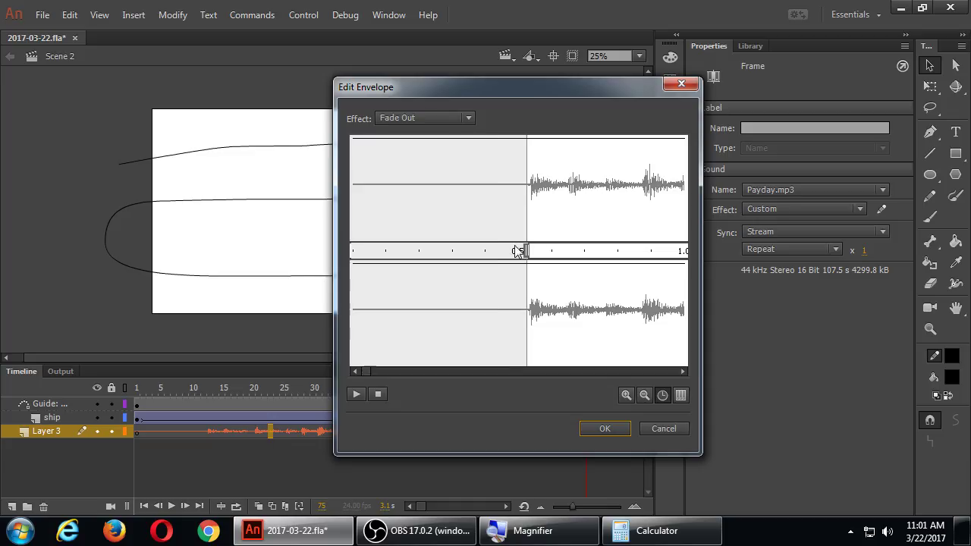
{"action": "left_click", "coordinate": [602, 427]}
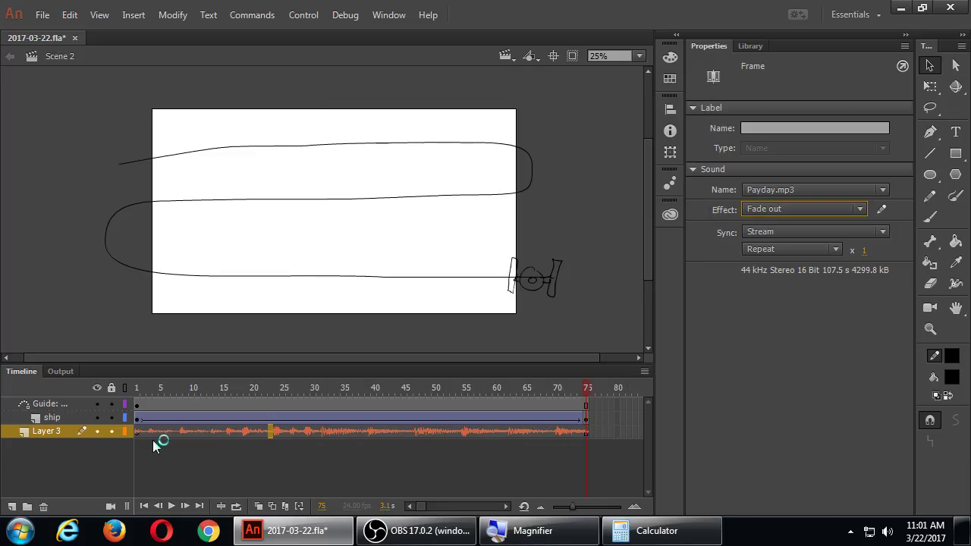
Step: Play the animation, then inspect the sound's envelope zoomed out
{"action": "key", "text": "Return"}
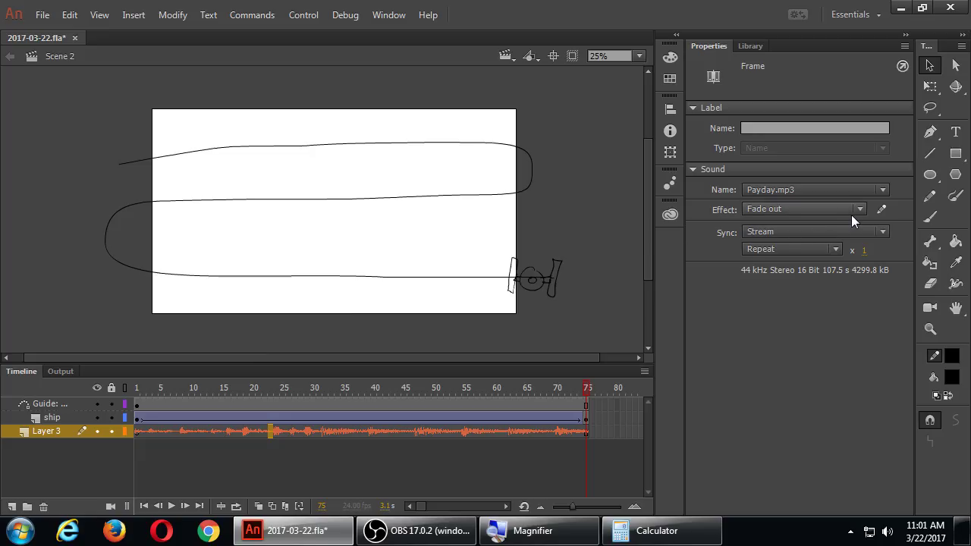
{"action": "left_click", "coordinate": [880, 210]}
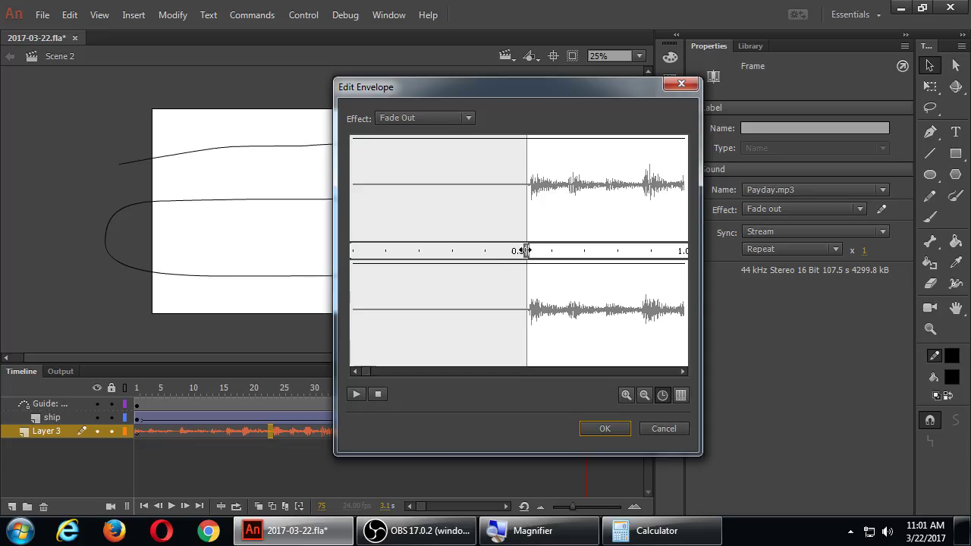
{"action": "left_click_drag", "start_coordinate": [369, 372], "coordinate": [679, 367]}
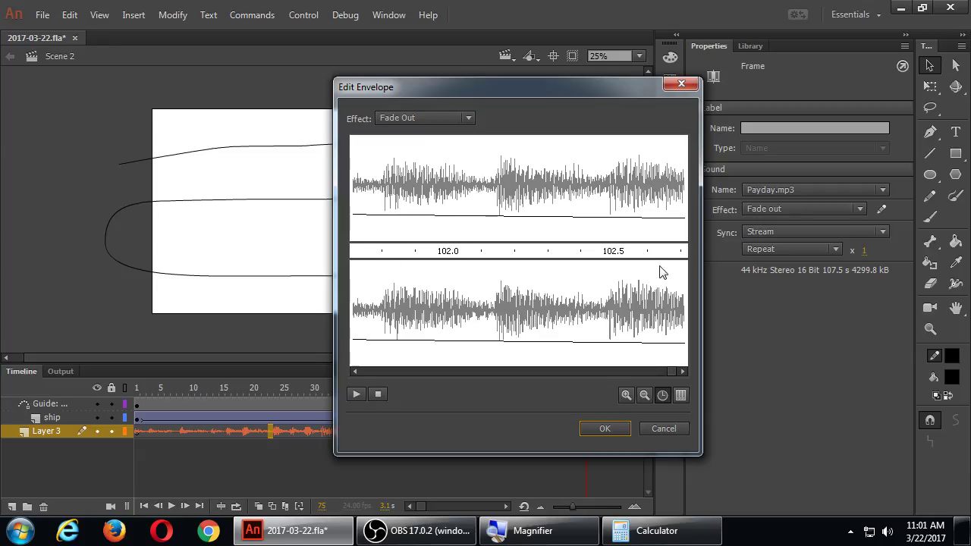
{"action": "left_click", "coordinate": [643, 396]}
{"action": "left_click", "coordinate": [643, 396]}
Step: Zoom in on the sound's ending and cancel the envelope editor without changes
{"action": "left_click", "coordinate": [626, 395]}
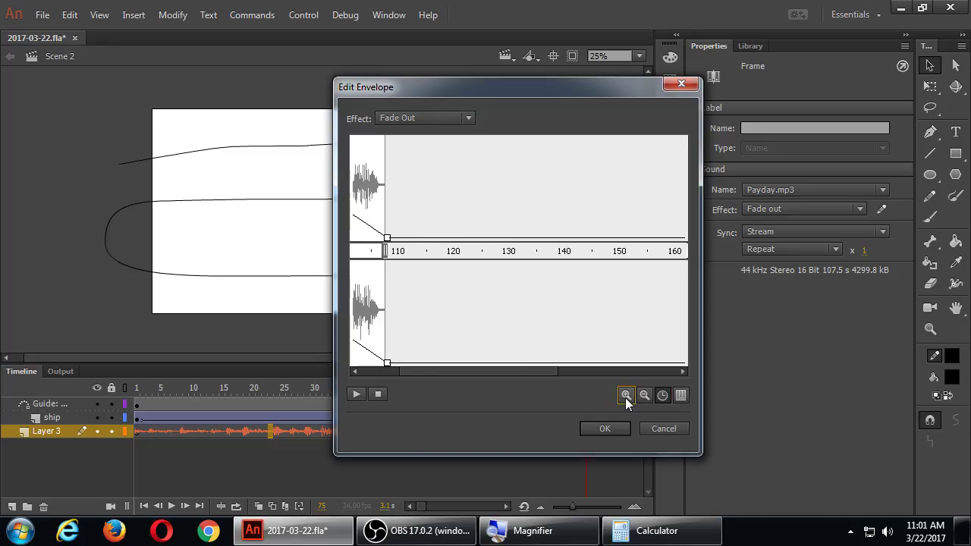
{"action": "left_click", "coordinate": [625, 395]}
{"action": "left_click", "coordinate": [625, 395]}
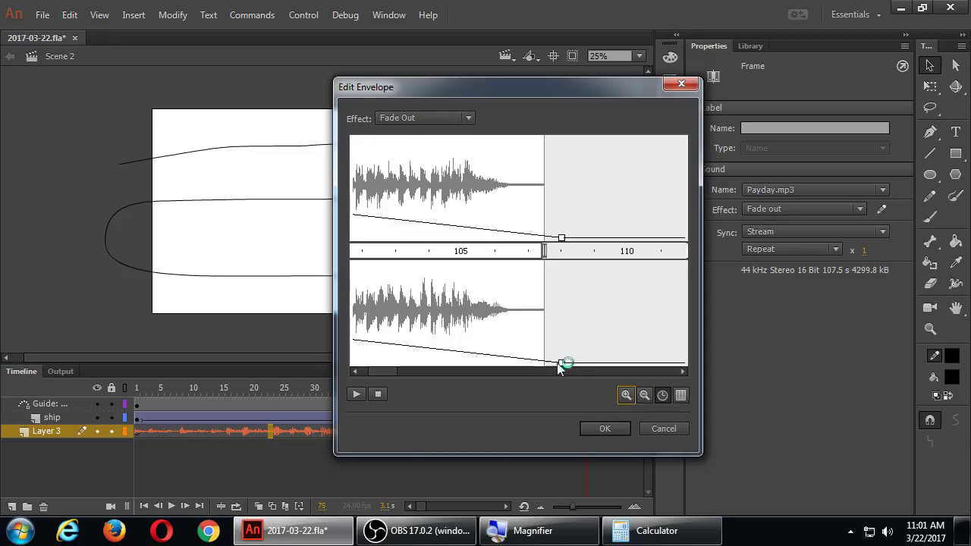
{"action": "left_click_drag", "start_coordinate": [375, 372], "coordinate": [423, 369]}
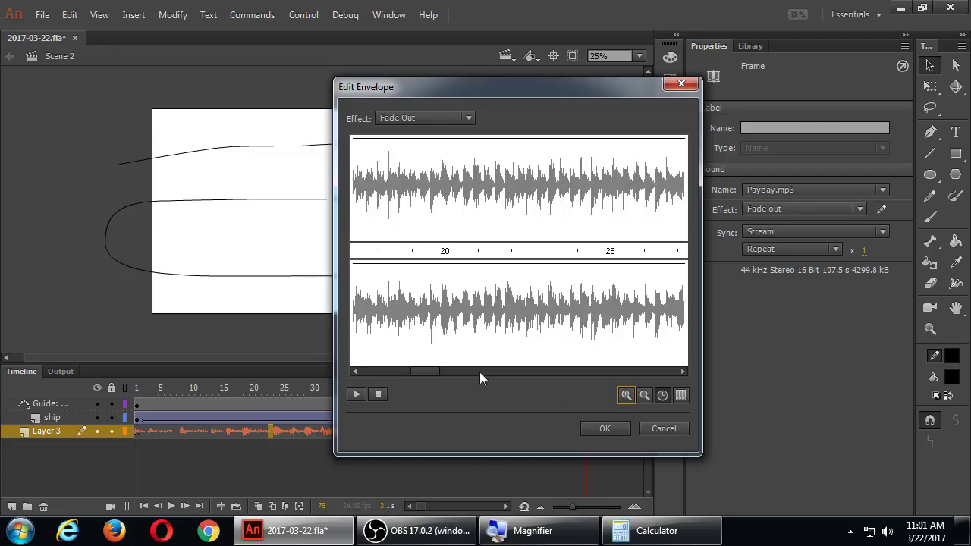
{"action": "left_click", "coordinate": [666, 428]}
{"action": "left_click", "coordinate": [800, 210]}
Step: Set the sound effect to None and view the whole sound in the envelope editor
{"action": "left_click", "coordinate": [784, 224]}
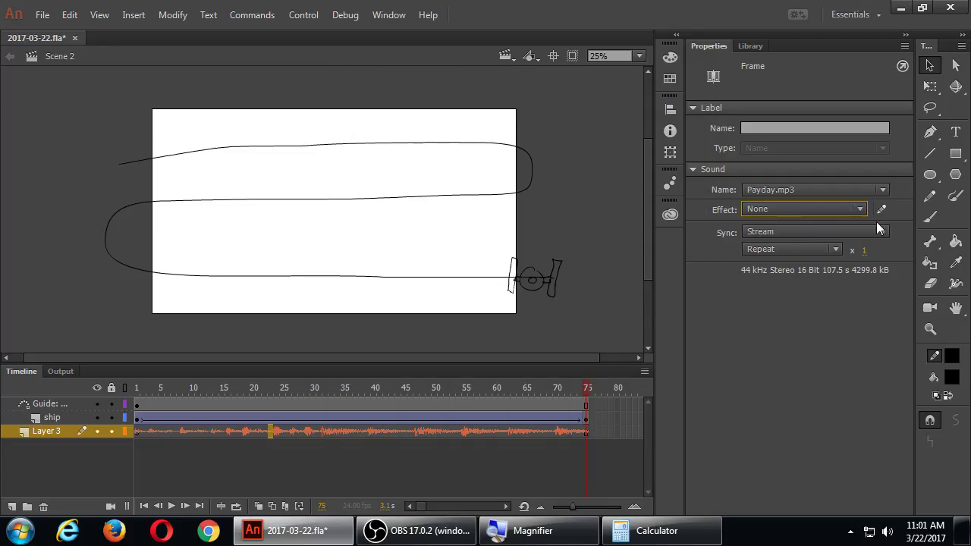
{"action": "left_click", "coordinate": [880, 210]}
{"action": "left_click", "coordinate": [644, 394]}
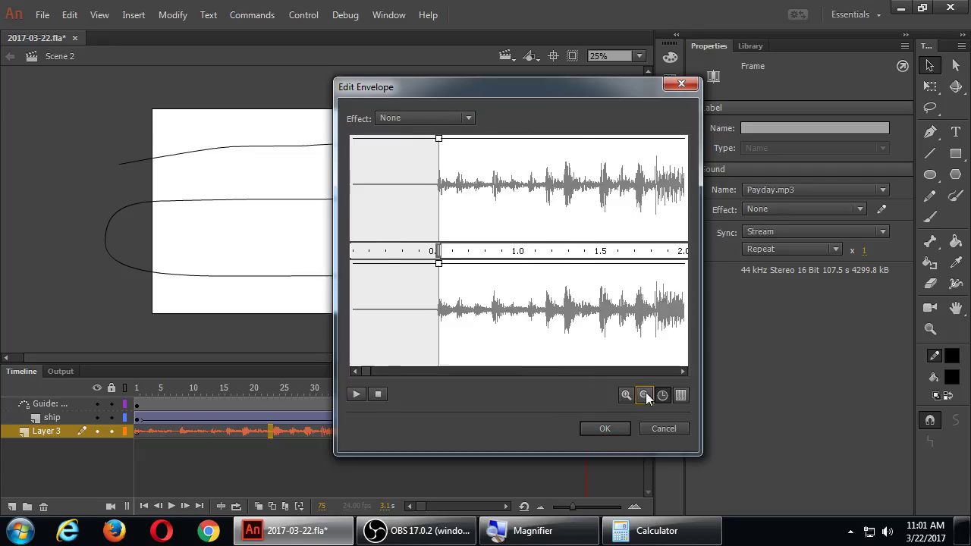
{"action": "left_click", "coordinate": [644, 394]}
{"action": "left_click", "coordinate": [644, 394]}
{"action": "left_click", "coordinate": [644, 394]}
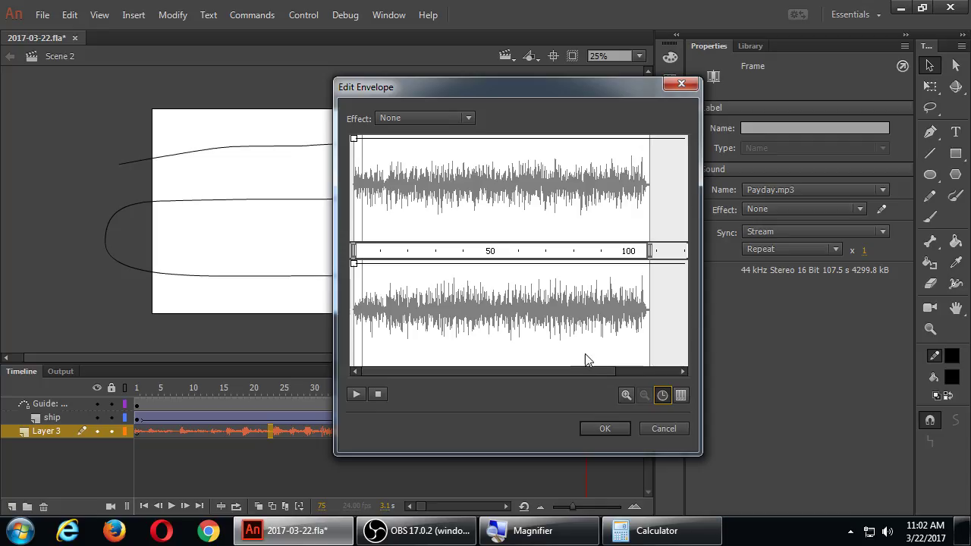
Step: Pull the sound's end point inward and switch the envelope ruler to frames
{"action": "left_click_drag", "start_coordinate": [649, 252], "coordinate": [375, 266]}
{"action": "left_click", "coordinate": [626, 395]}
{"action": "left_click", "coordinate": [625, 395]}
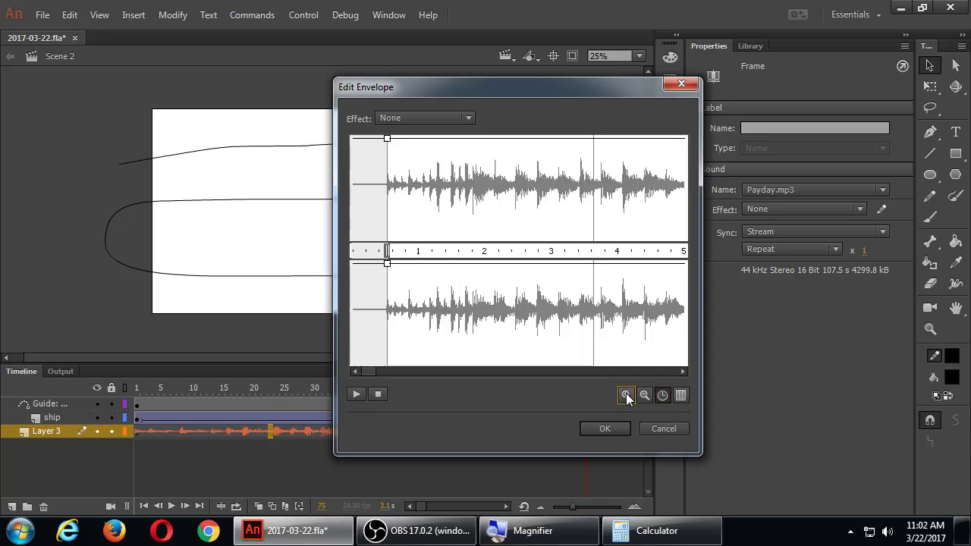
{"action": "left_click_drag", "start_coordinate": [682, 372], "coordinate": [683, 370]}
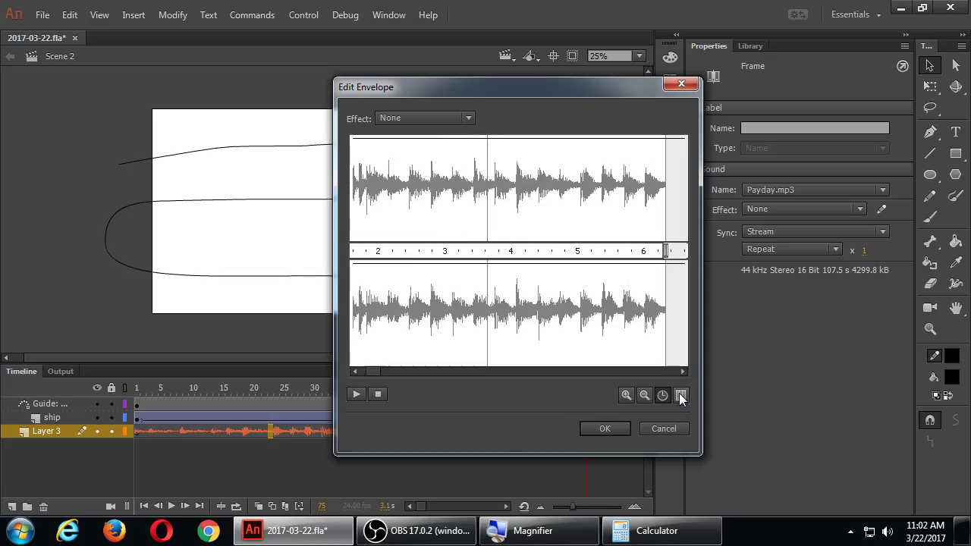
{"action": "left_click", "coordinate": [680, 395]}
{"action": "left_click", "coordinate": [681, 370]}
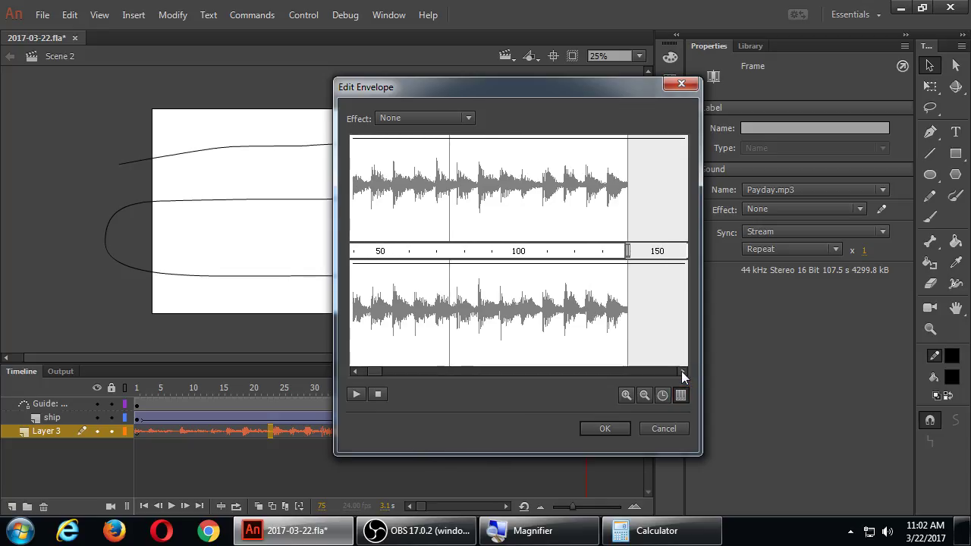
Step: Drag the sound's end marker to about frame 78, just before frame 80
{"action": "mouse_move", "coordinate": [622, 252]}
{"action": "left_mouse_down"}
{"action": "mouse_move", "coordinate": [489, 271]}
{"action": "mouse_move", "coordinate": [462, 263]}
{"action": "mouse_move", "coordinate": [473, 268]}
{"action": "left_mouse_up"}
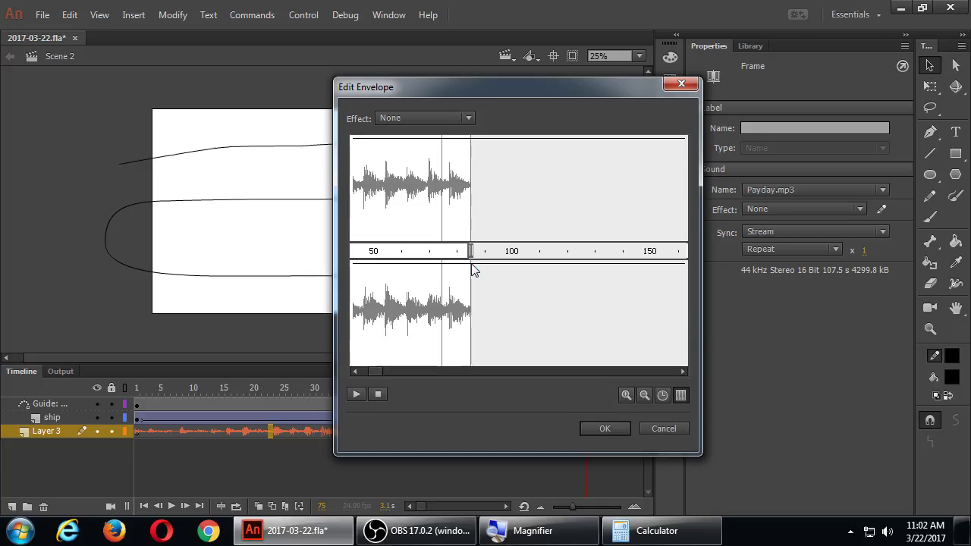
{"action": "left_click", "coordinate": [627, 395]}
{"action": "left_click", "coordinate": [682, 371]}
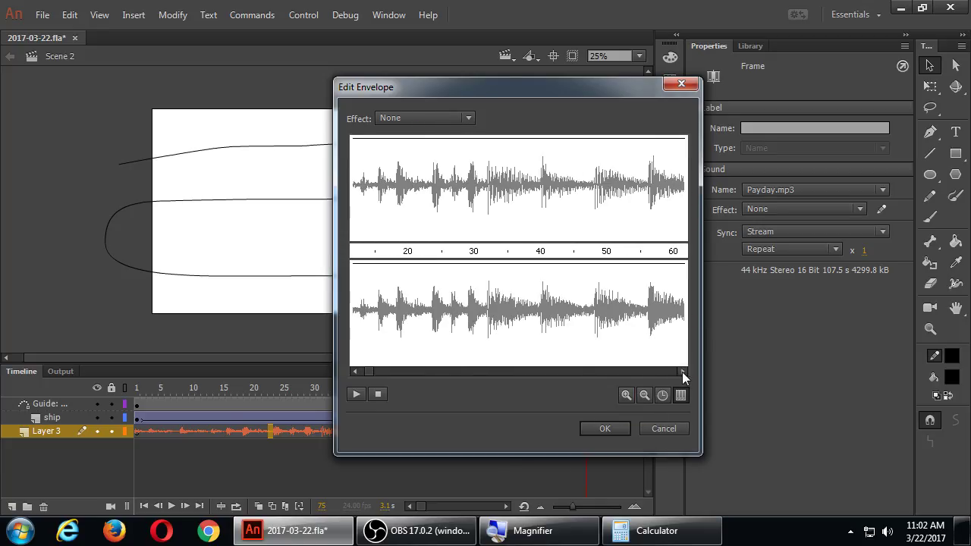
{"action": "left_click", "coordinate": [681, 371]}
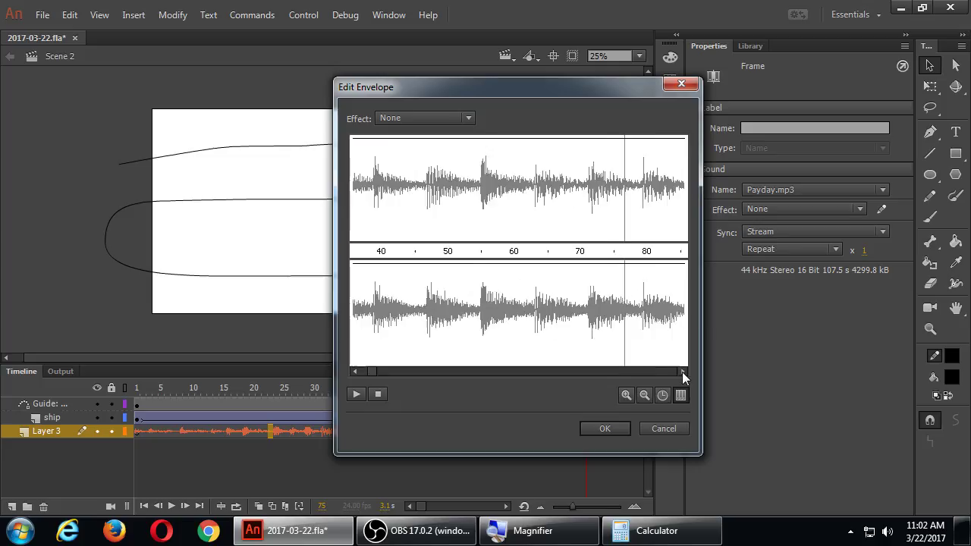
{"action": "mouse_move", "coordinate": [618, 251]}
{"action": "left_mouse_down"}
{"action": "mouse_move", "coordinate": [569, 253]}
{"action": "mouse_move", "coordinate": [549, 267]}
{"action": "left_mouse_up"}
Step: Accept the trimmed envelope and save 2017-03-22.fla
{"action": "left_click", "coordinate": [599, 429]}
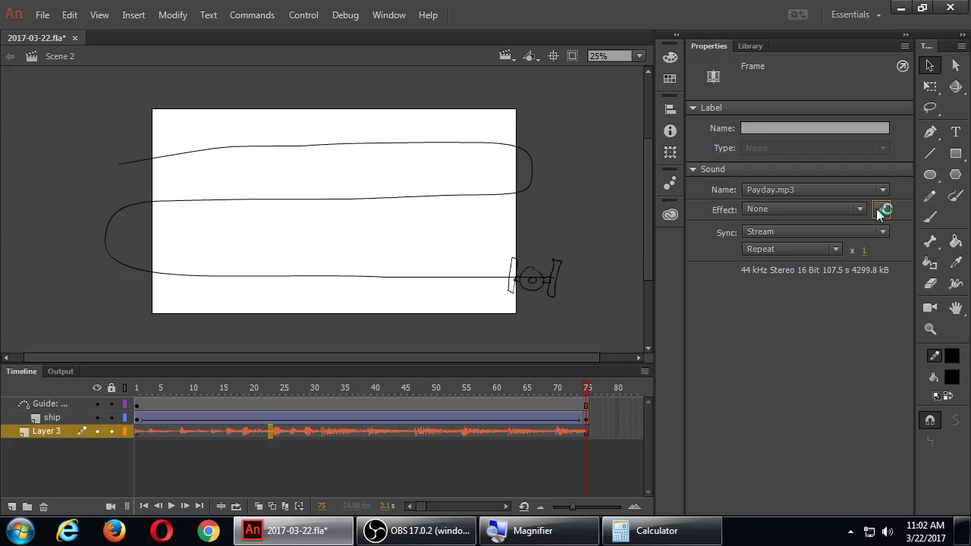
{"action": "left_click", "coordinate": [589, 245]}
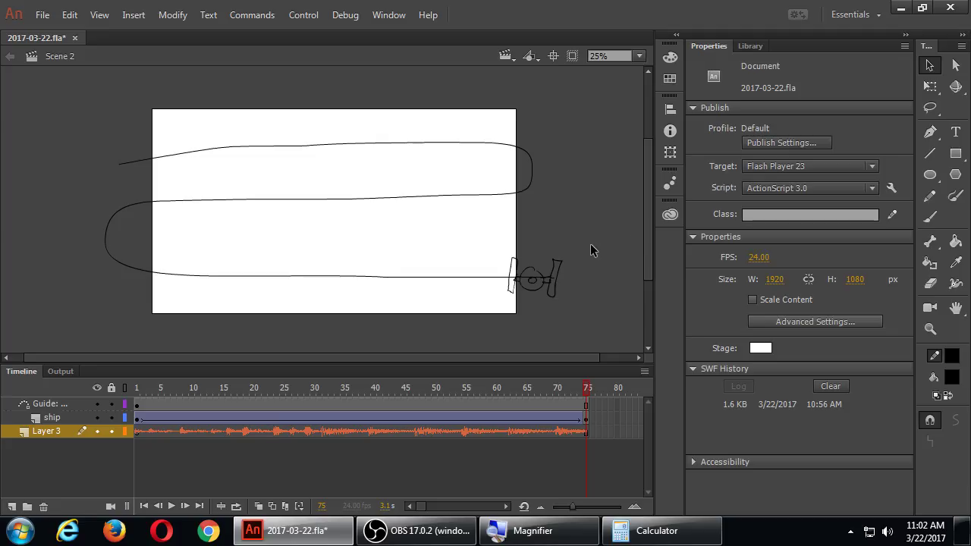
{"action": "key", "text": "ctrl+s"}
{"action": "left_click", "coordinate": [43, 16]}
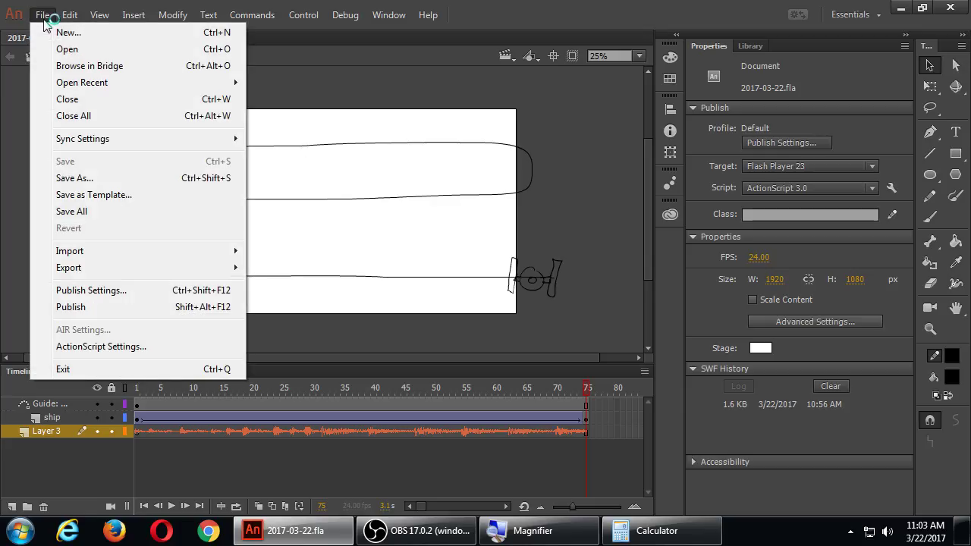
{"action": "mouse_move", "coordinate": [182, 270]}
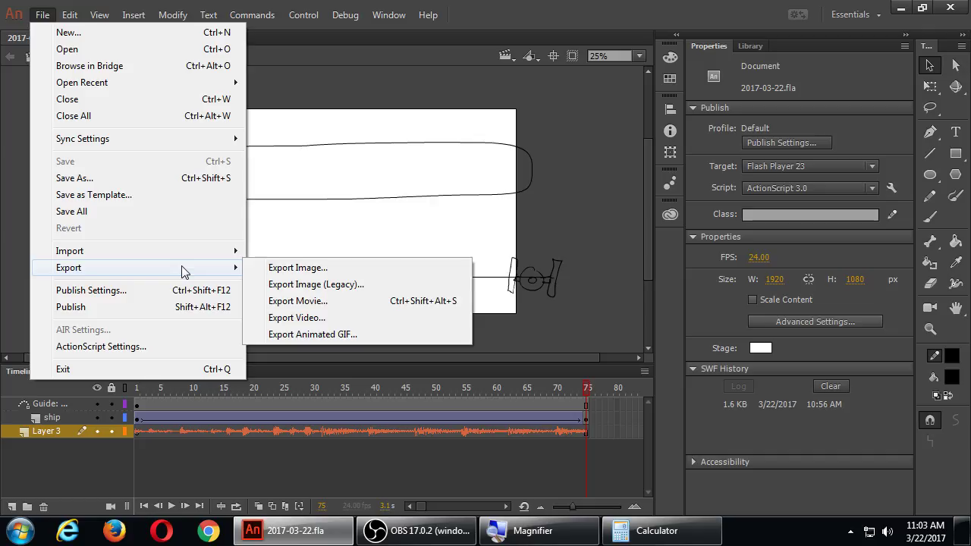
{"action": "left_click", "coordinate": [337, 319]}
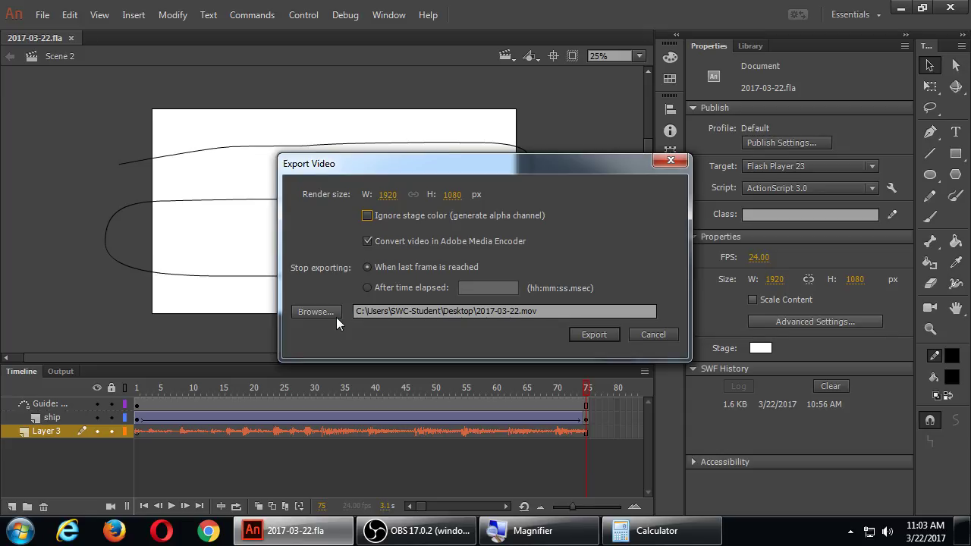
{"action": "left_click", "coordinate": [336, 317]}
{"action": "key", "text": "Escape"}
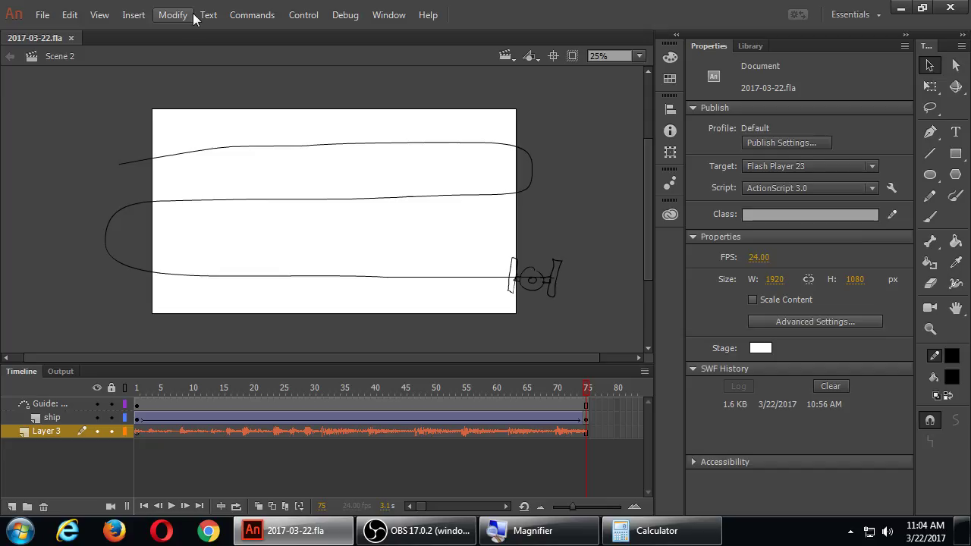
{"action": "left_click", "coordinate": [44, 18]}
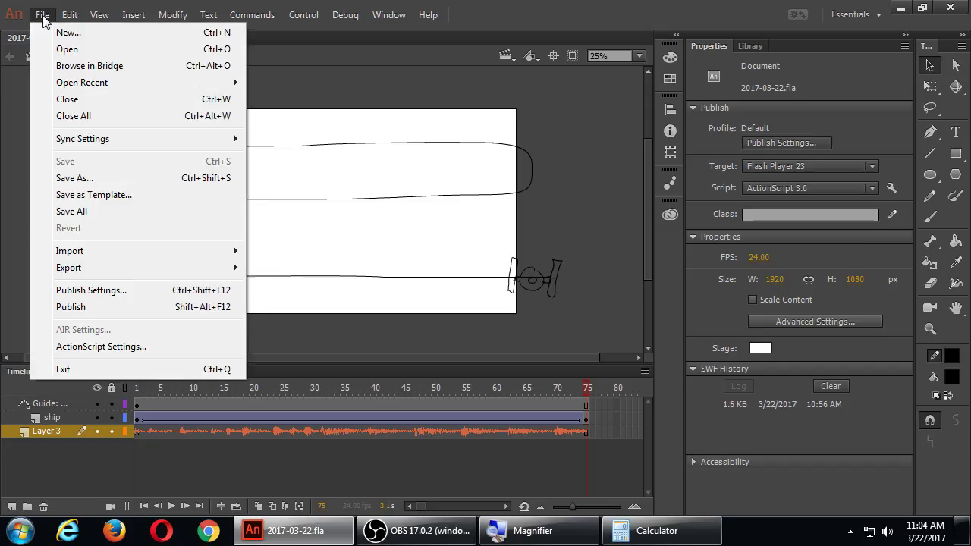
{"action": "left_click", "coordinate": [572, 6]}
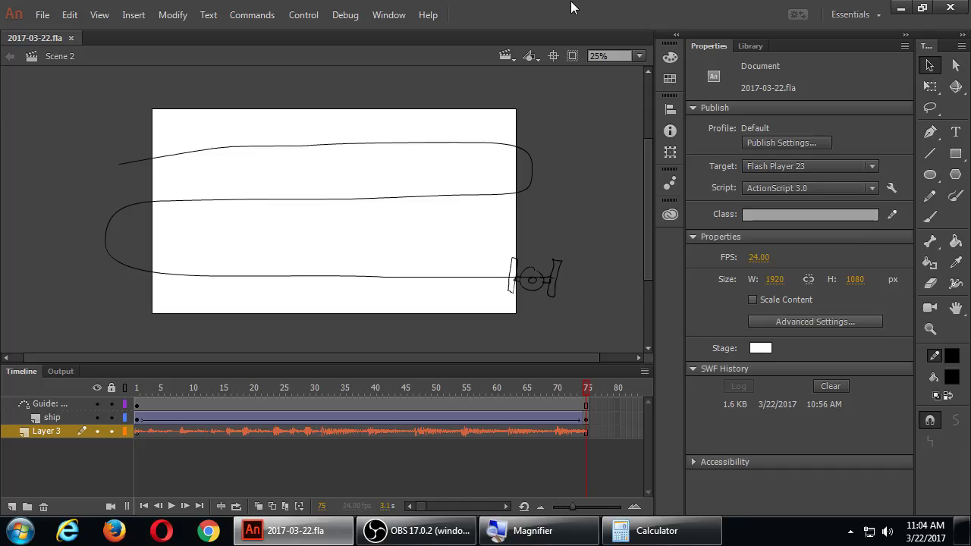
Step: Minimize Animate to the desktop and launch Firefox on the Southwestern College home page
{"action": "key", "text": "super+d"}
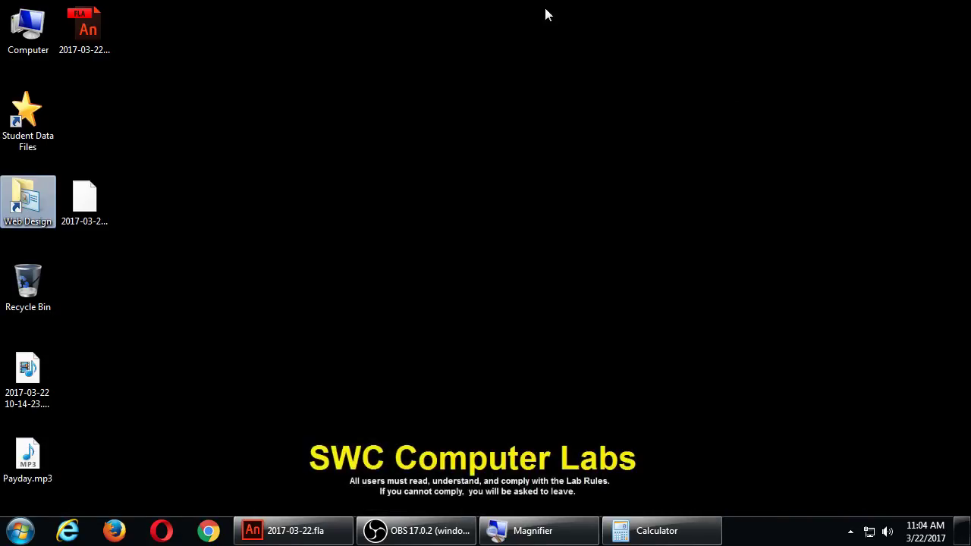
{"action": "left_click", "coordinate": [364, 247]}
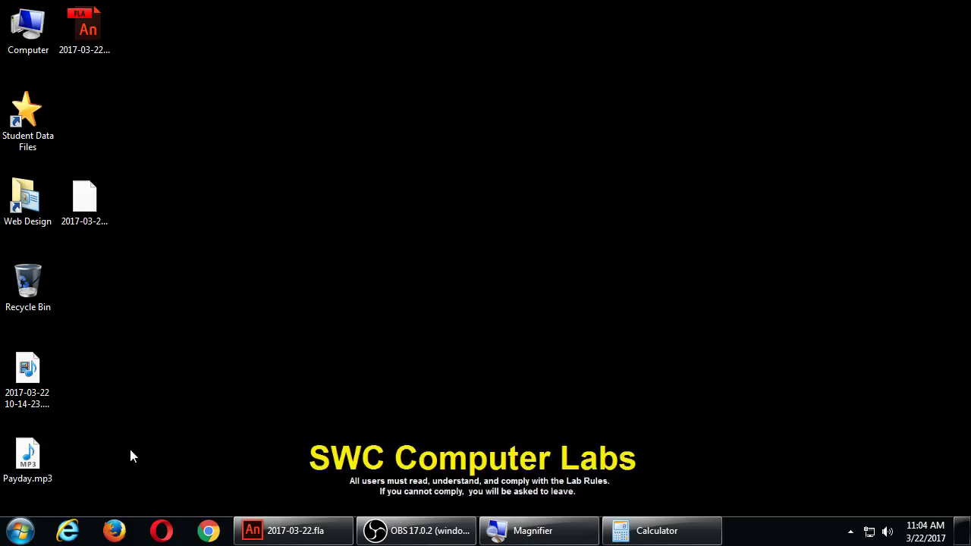
{"action": "left_click", "coordinate": [130, 533]}
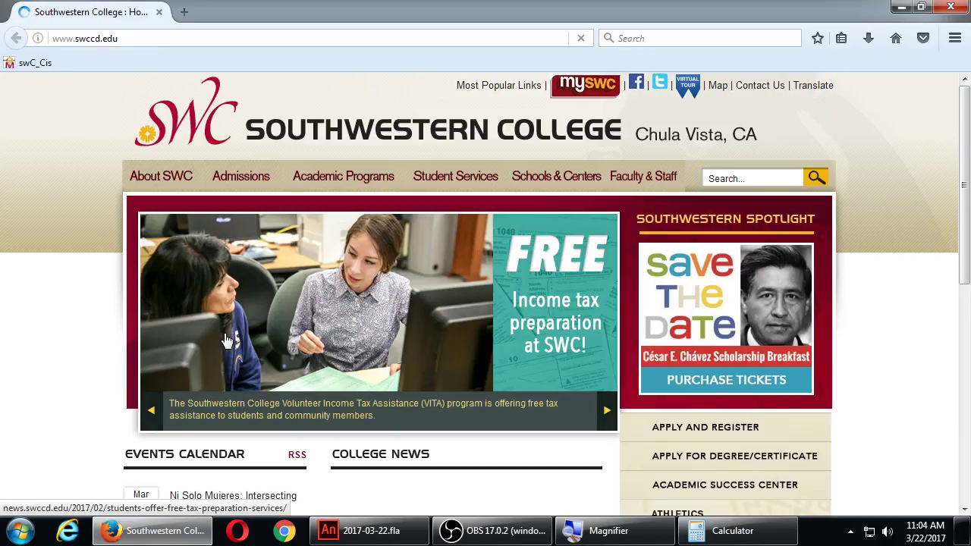
Step: Go to swccd.blackboard.com and submit the instructor's username and password
{"action": "key", "text": "ctrl+l"}
{"action": "type", "text": "swccd"}
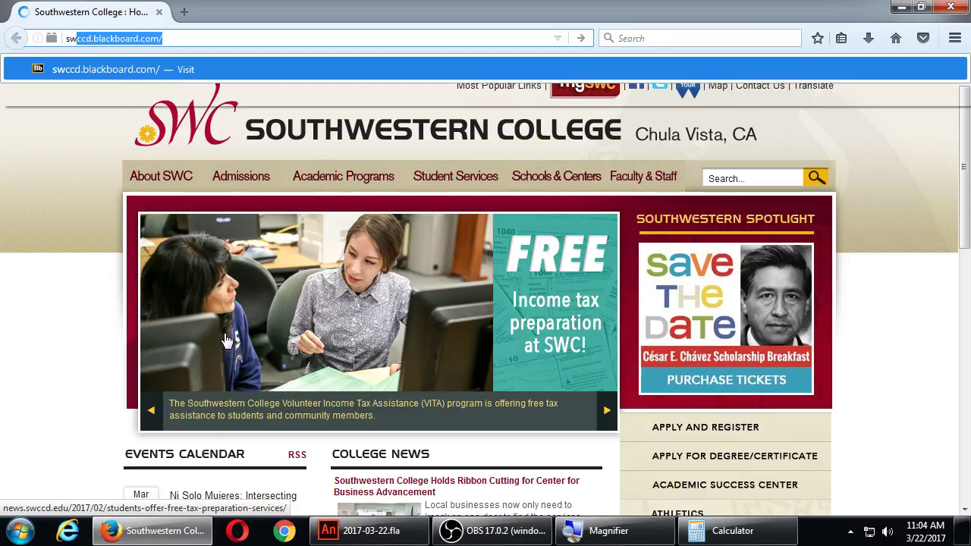
{"action": "key", "text": "Return"}
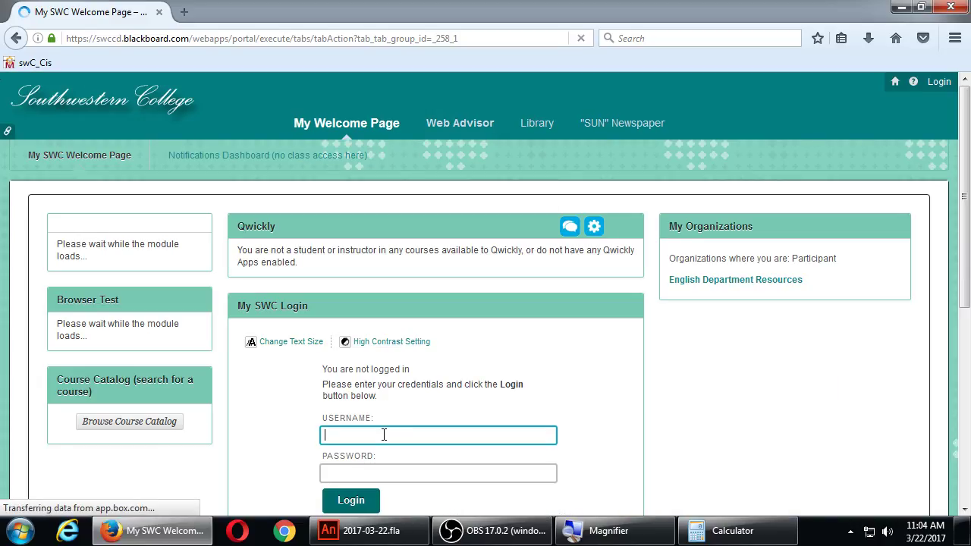
{"action": "key", "text": "Tab"}
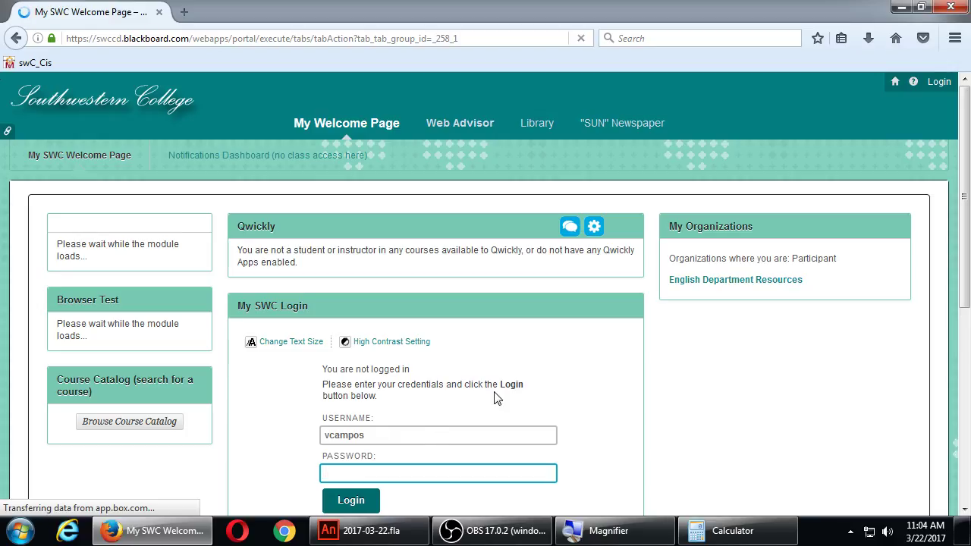
{"action": "scroll", "coordinate": [496, 387], "scroll_direction": "down", "scroll_amount": 2}
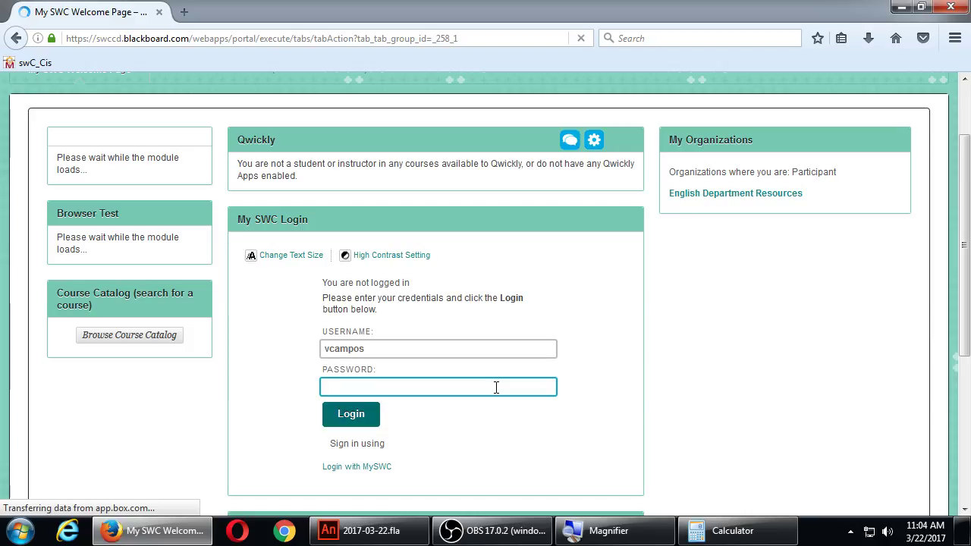
{"action": "type", "text": "•••••••"}
{"action": "key", "text": "Return"}
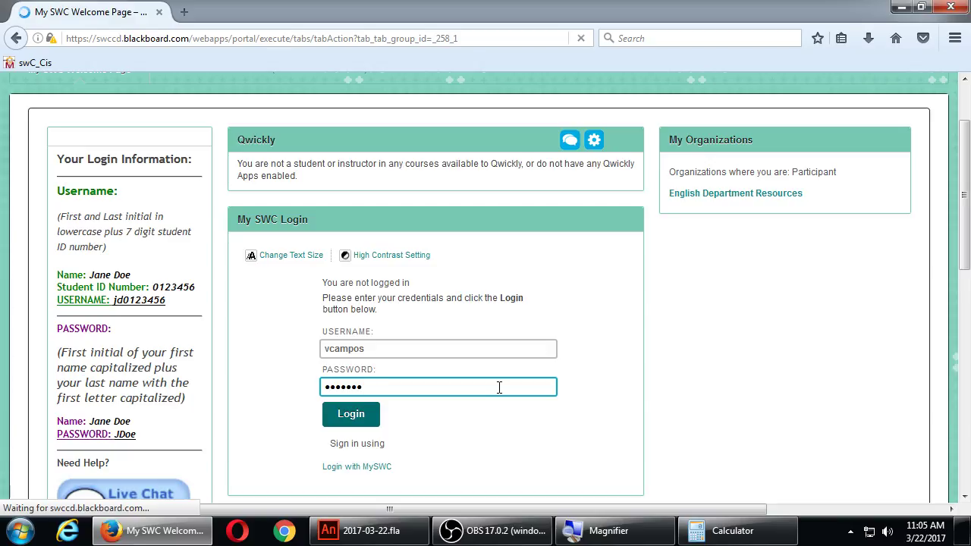
Step: After the login error, re-enter the username and password and sign in again
{"action": "type", "text": "•••••"}
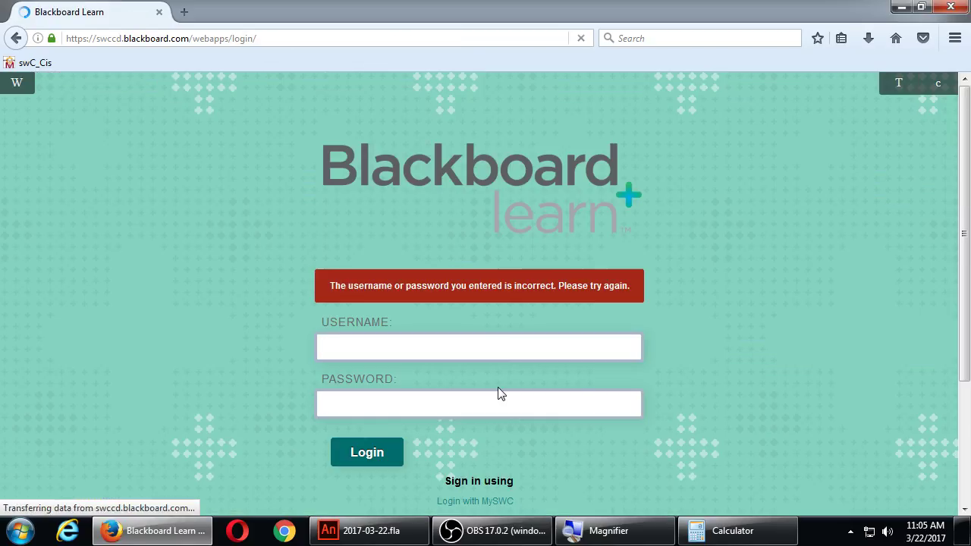
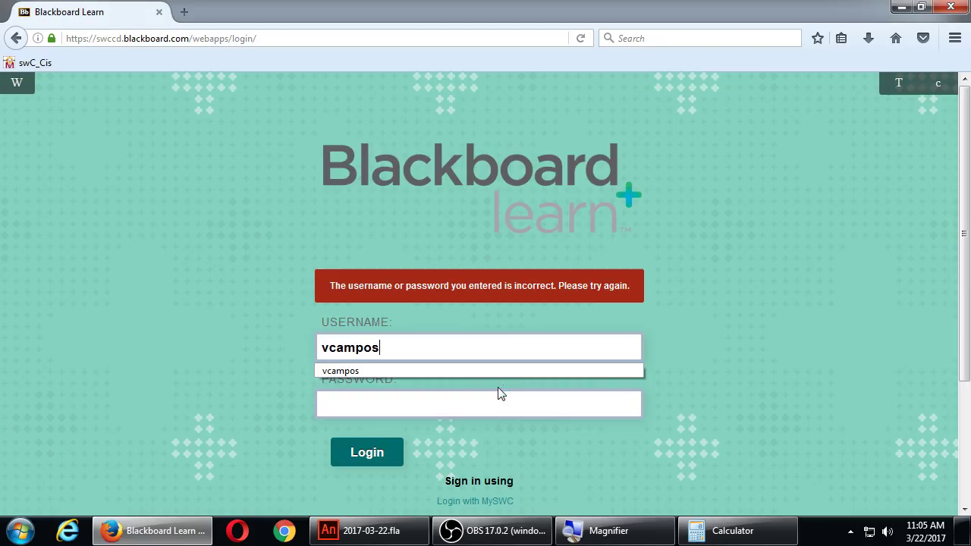
{"action": "key", "text": "Tab"}
{"action": "type", "text": "•••"}
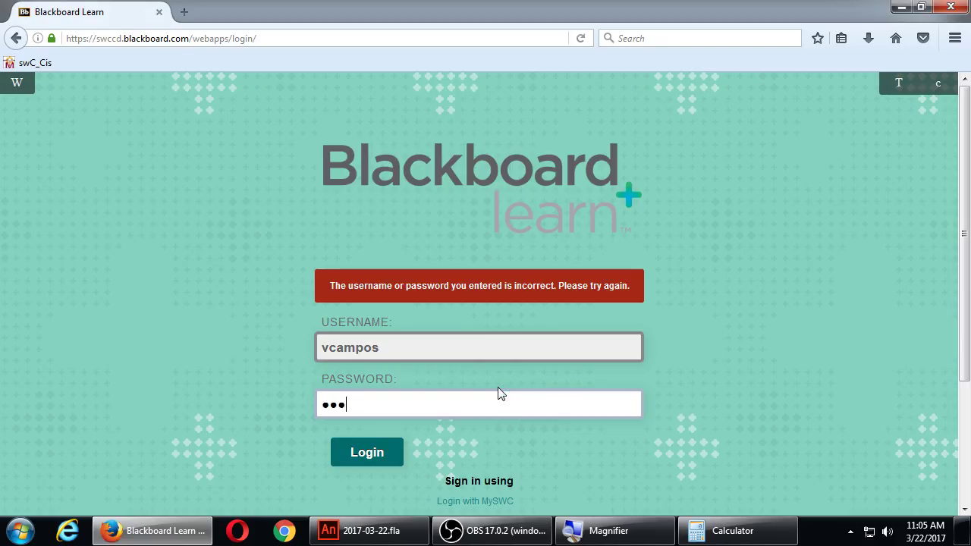
{"action": "key", "text": "BackSpace"}
{"action": "key", "text": "BackSpace"}
{"action": "key", "text": "BackSpace"}
{"action": "type", "text": "••••••••••••"}
{"action": "key", "text": "Return"}
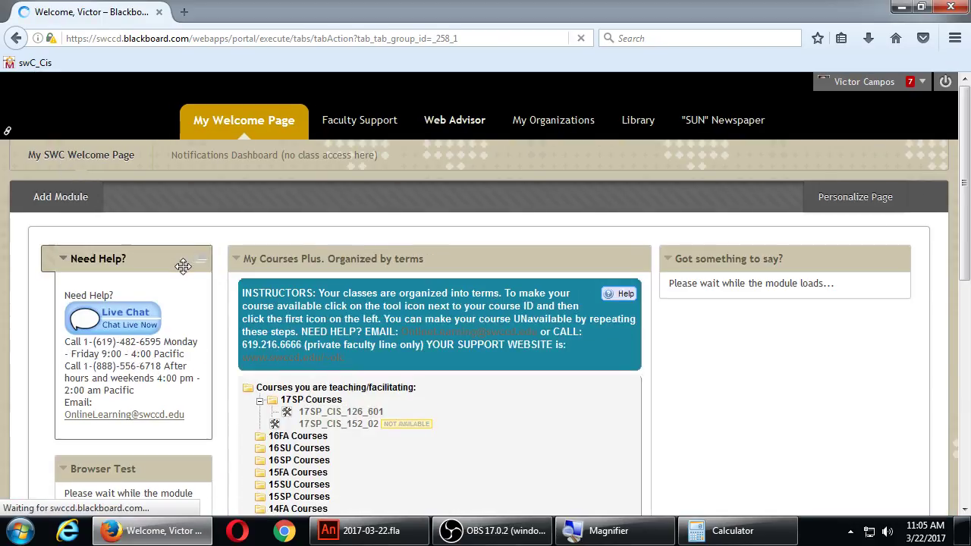
Step: Open the Topic 2 Movie project PDF from the 17SP_CIS_126_601 course's Assignments page
{"action": "left_click", "coordinate": [372, 416]}
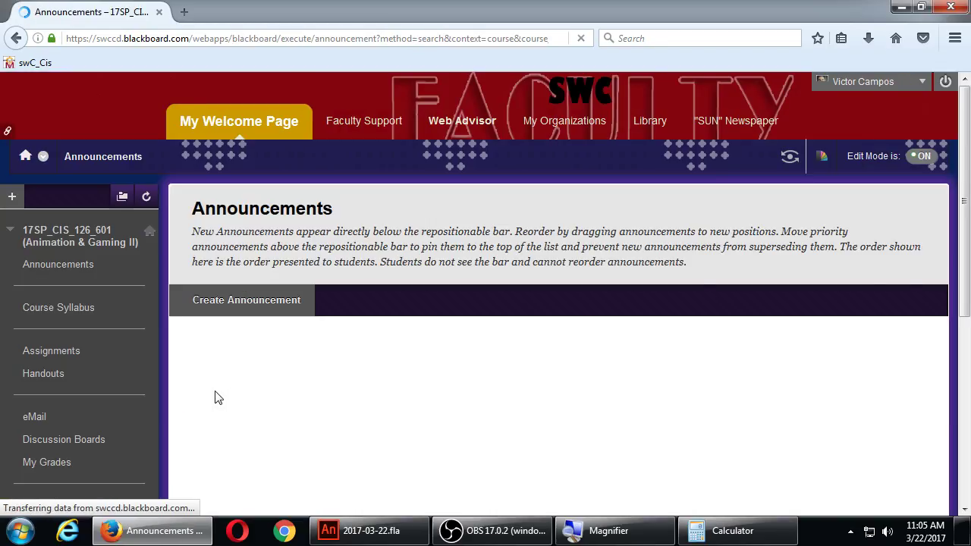
{"action": "left_click", "coordinate": [69, 351]}
{"action": "scroll", "coordinate": [271, 366], "scroll_direction": "down", "scroll_amount": 3}
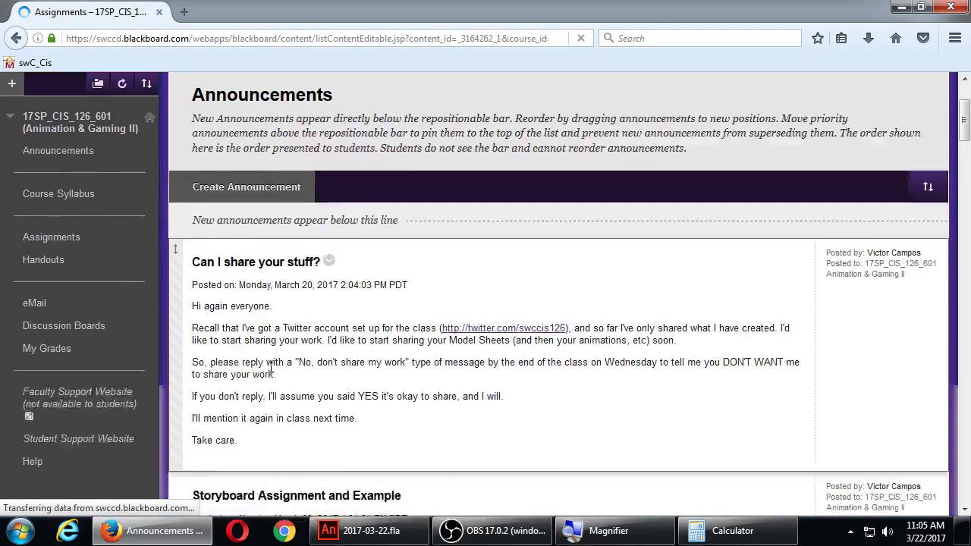
{"action": "scroll", "coordinate": [270, 367], "scroll_direction": "down", "scroll_amount": 5}
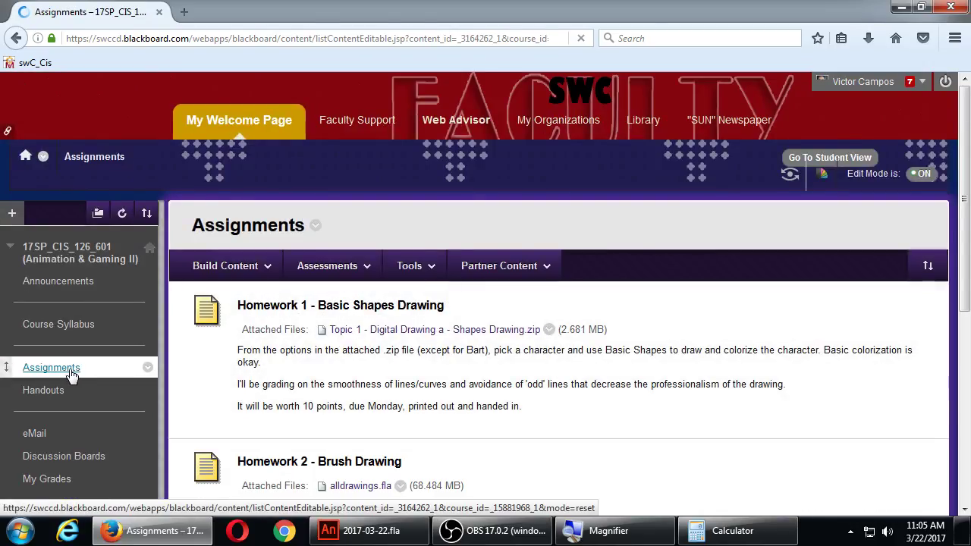
{"action": "left_click", "coordinate": [71, 374]}
{"action": "scroll", "coordinate": [383, 347], "scroll_direction": "down", "scroll_amount": 4}
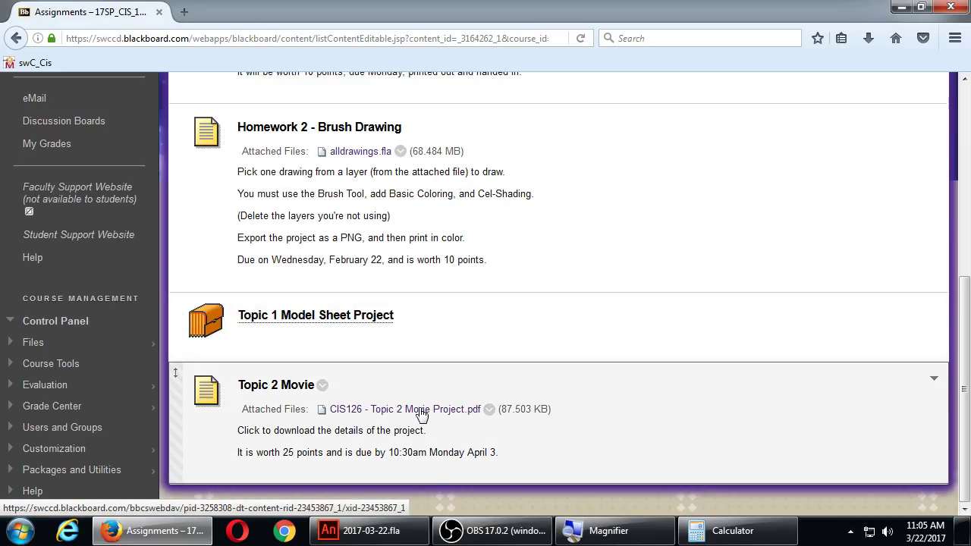
{"action": "left_click", "coordinate": [423, 415]}
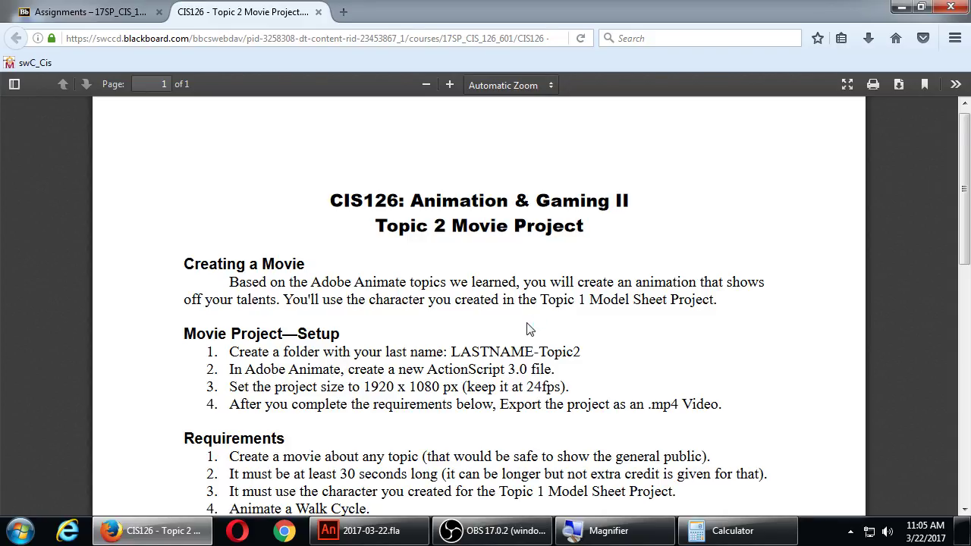
Step: Scroll the handout to read the eight requirements and the Scenes, Motion Guide and Lip sync extra credit
{"action": "scroll", "coordinate": [520, 331], "scroll_direction": "down", "scroll_amount": 2}
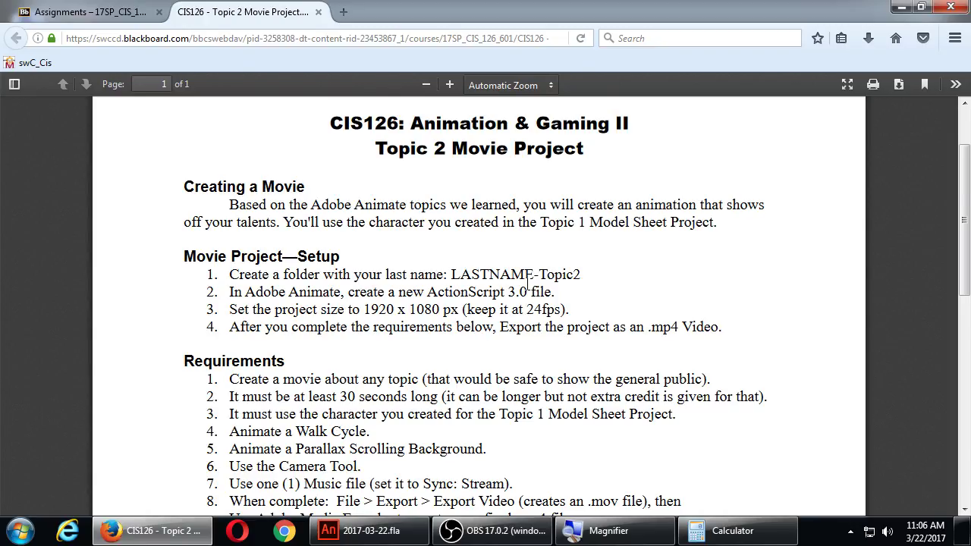
{"action": "scroll", "coordinate": [430, 319], "scroll_direction": "down", "scroll_amount": 4}
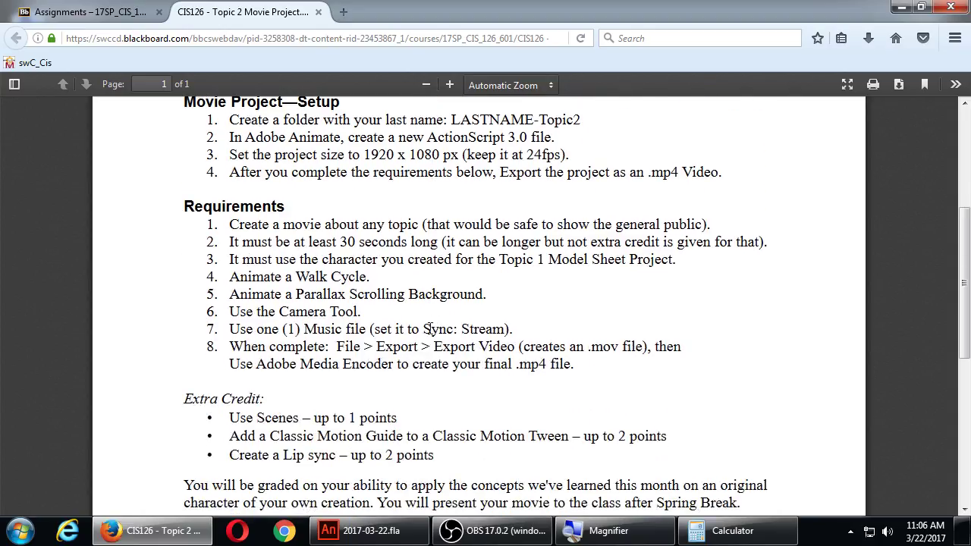